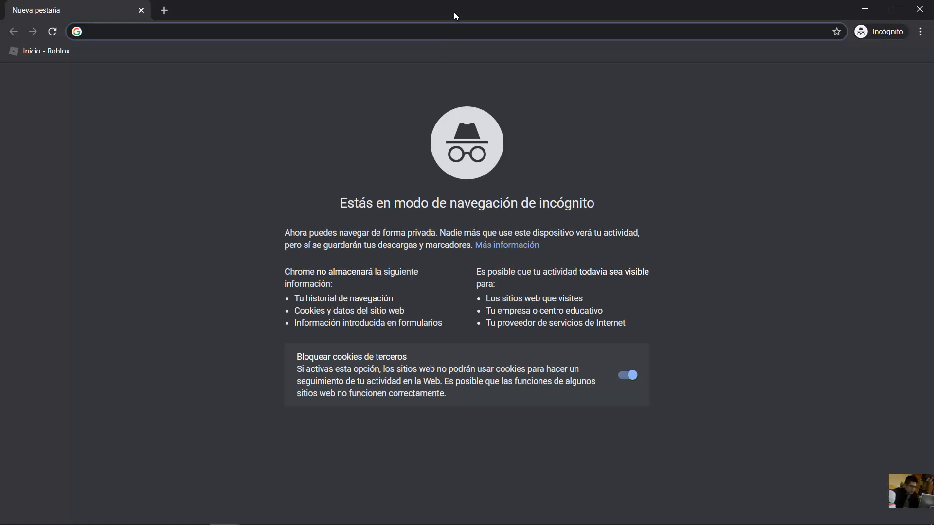
- Load techemergente.blogspot.com in the incognito window
type("tech")
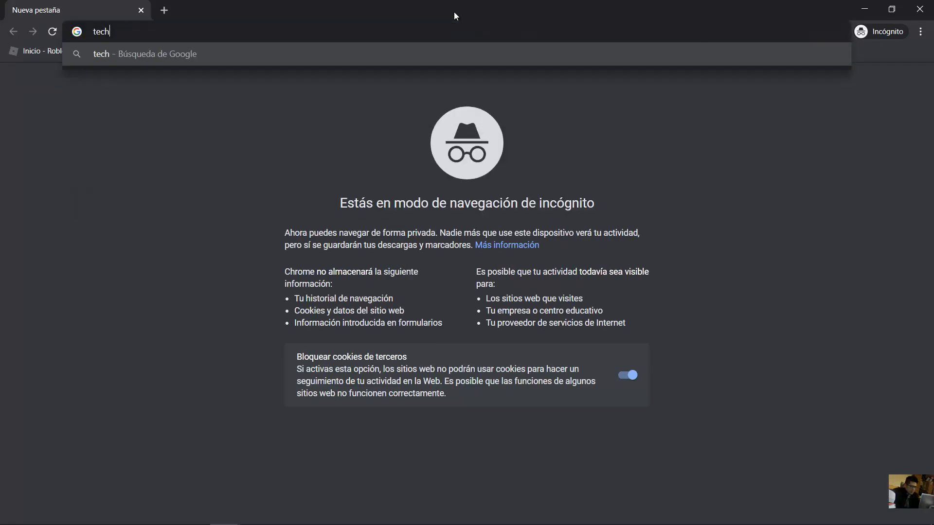
type("emergent")
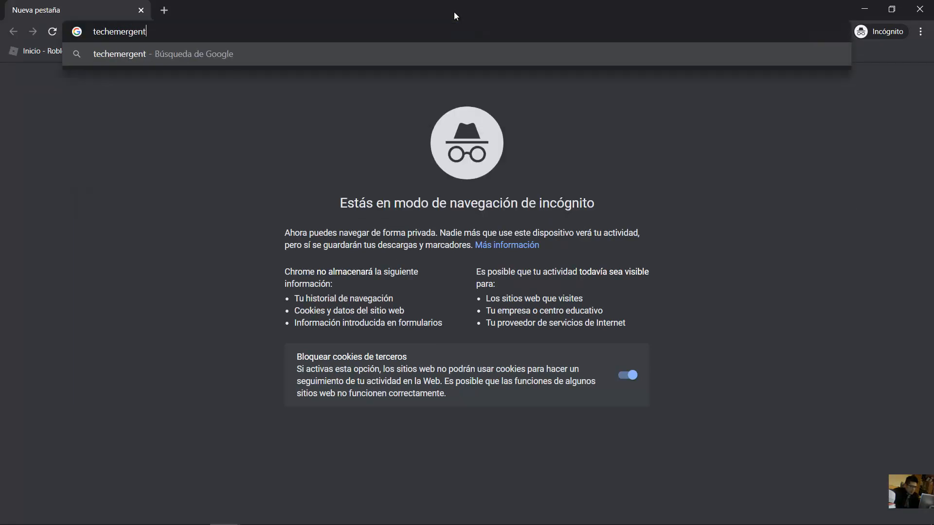
type("e.blogspot.co")
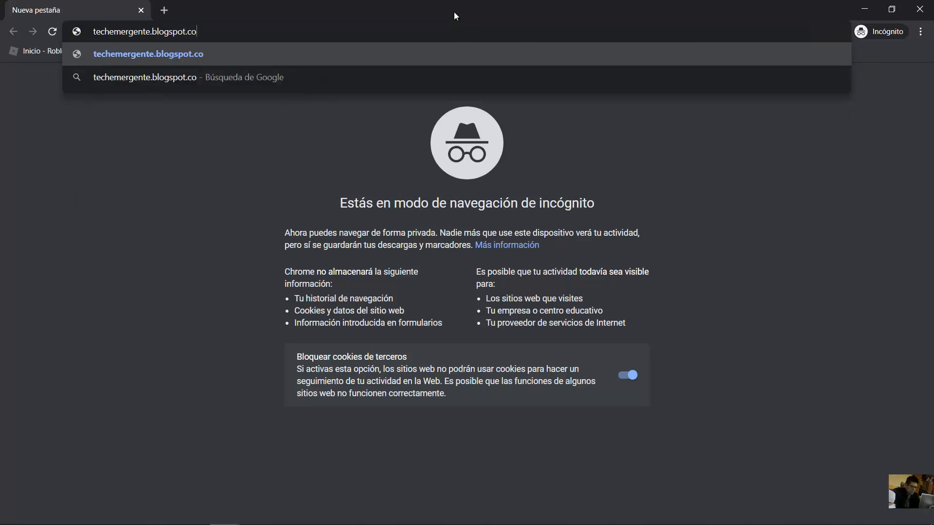
type("m")
key("Return")
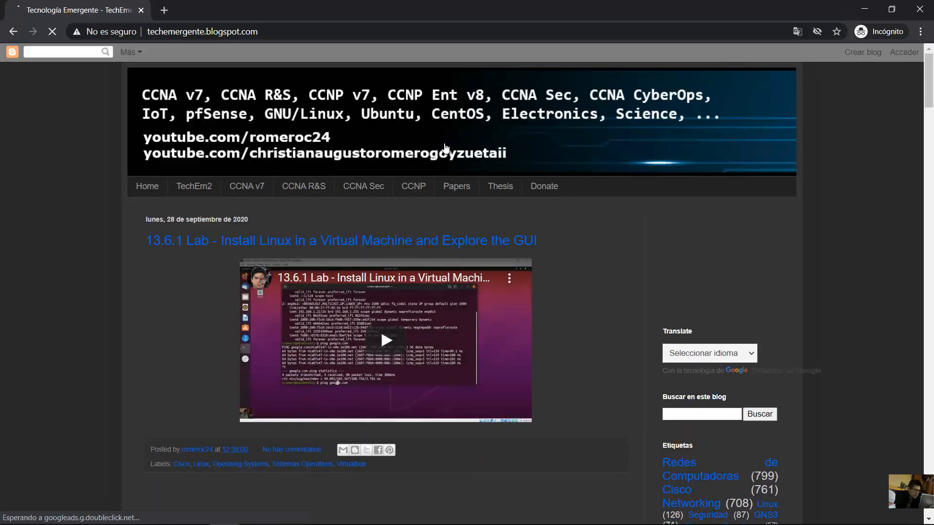
- Go to the blog's CCNP page and open the Cisco IOU L2 Drive link in a new tab
left_click(416, 195)
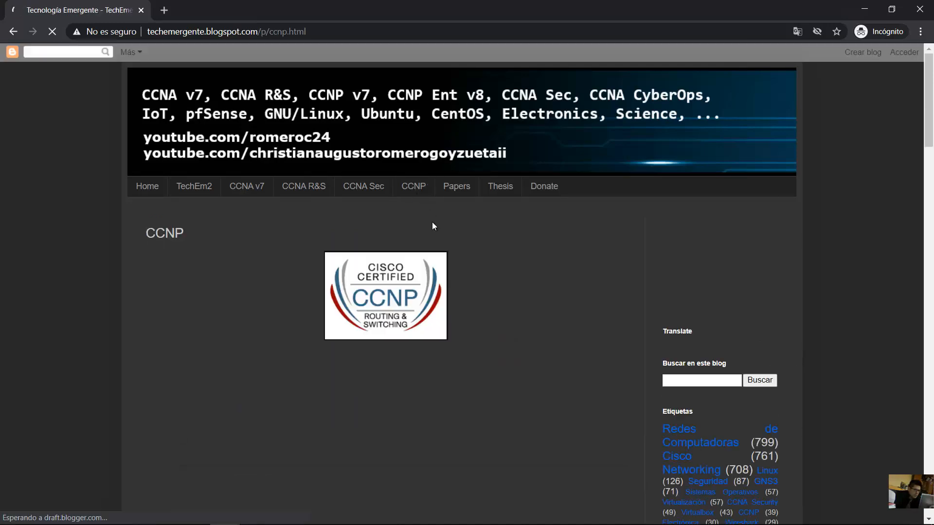
scroll(521, 252, "down", 6)
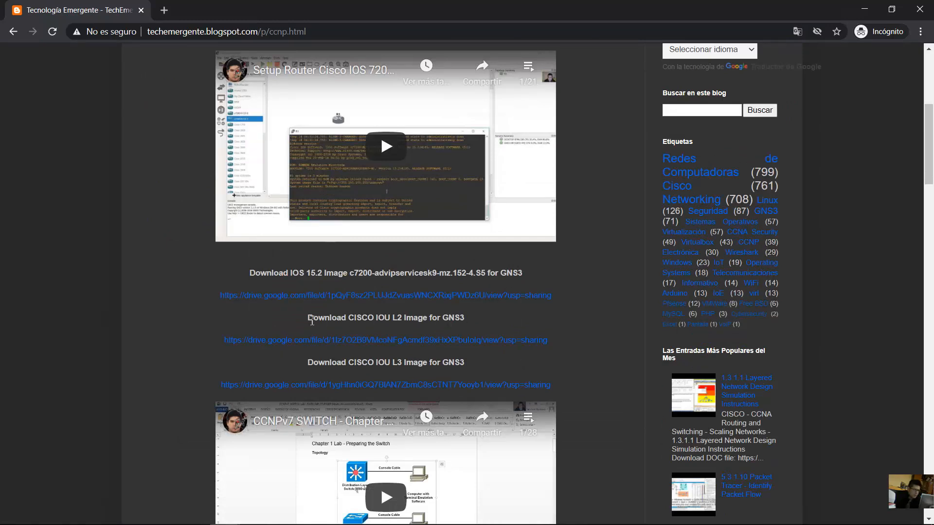
left_click_drag(309, 318, 466, 318)
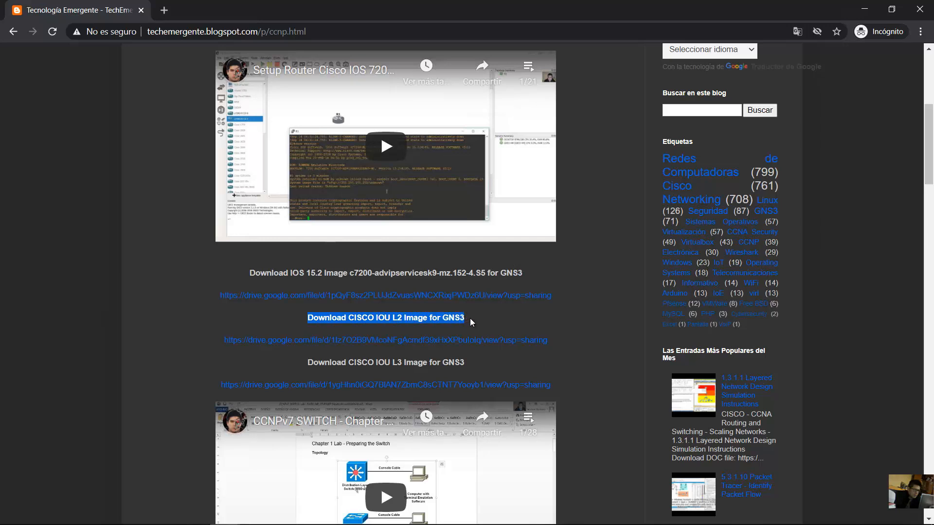
right_click(406, 344)
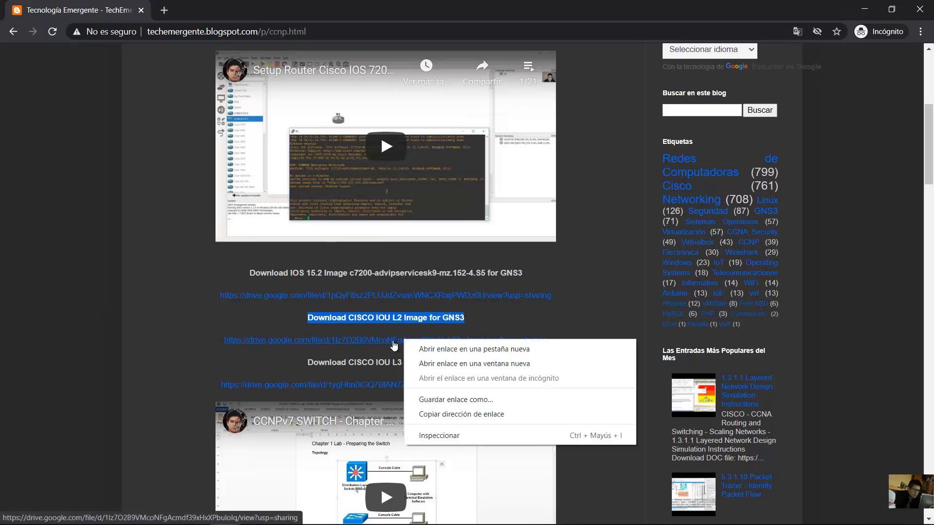
left_click(392, 341)
left_click(392, 341)
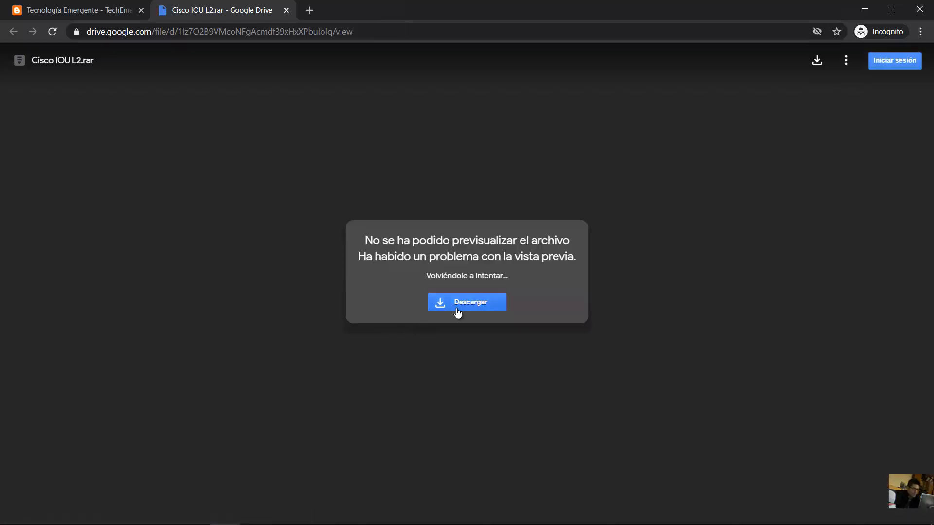
- Download Cisco IOU L2.rar from Google Drive despite the virus-scan warning
left_click(467, 303)
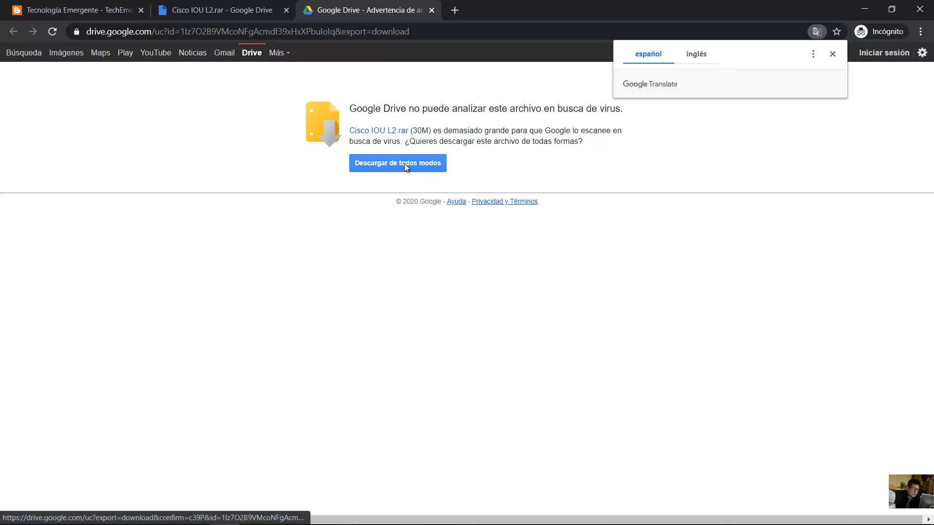
left_click(404, 163)
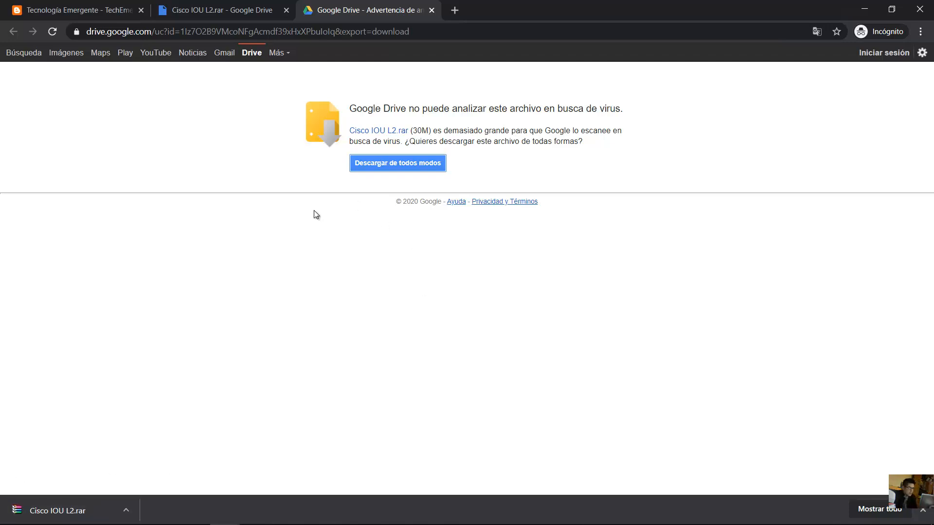
left_click(76, 11)
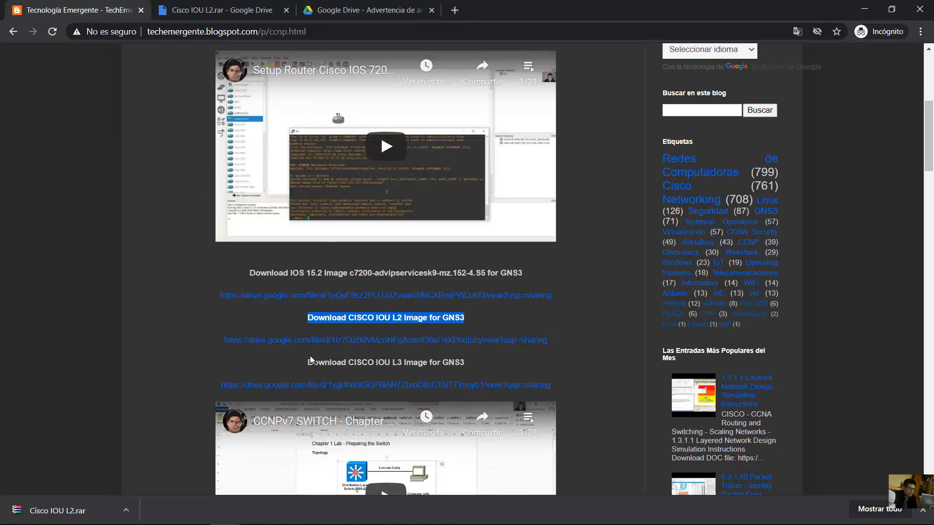
- Download Cisco IOU L3.rar from its Drive link anyway, then show the L2 archive in its folder
left_click_drag(308, 362, 453, 366)
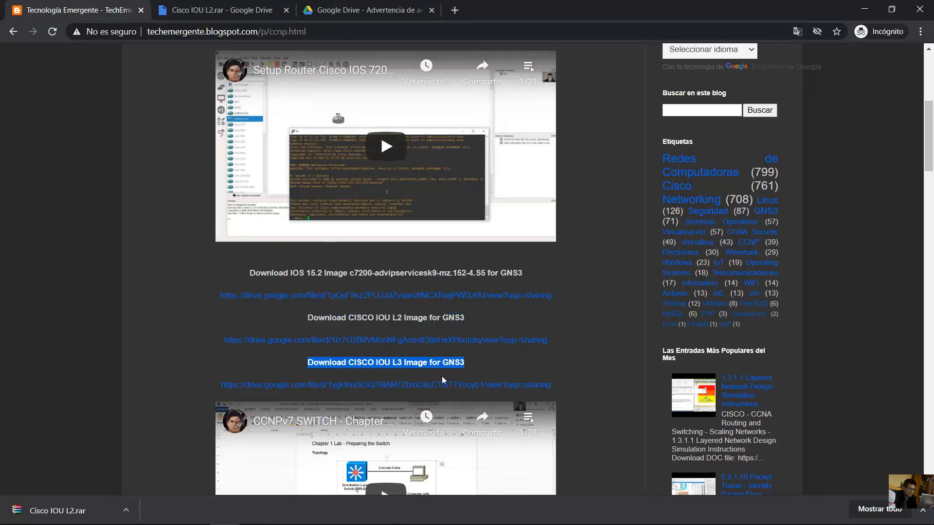
left_click(404, 385)
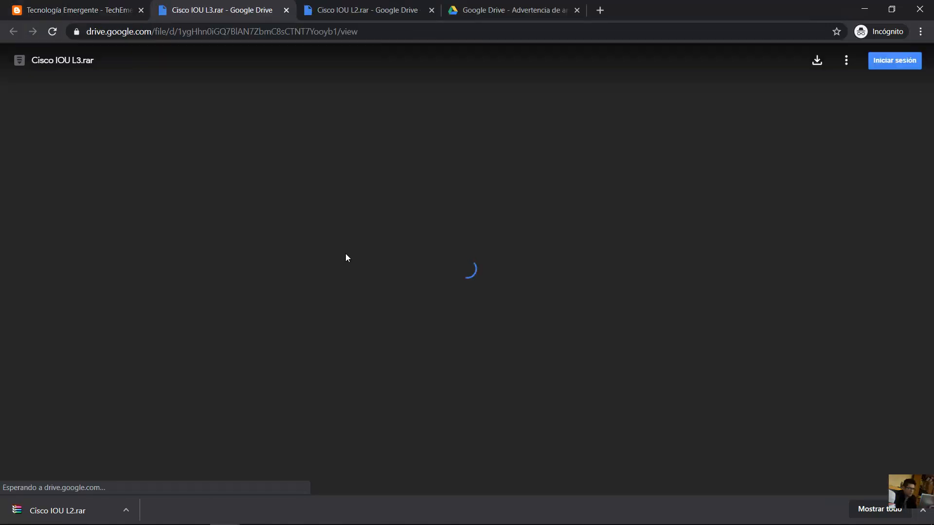
left_click(452, 291)
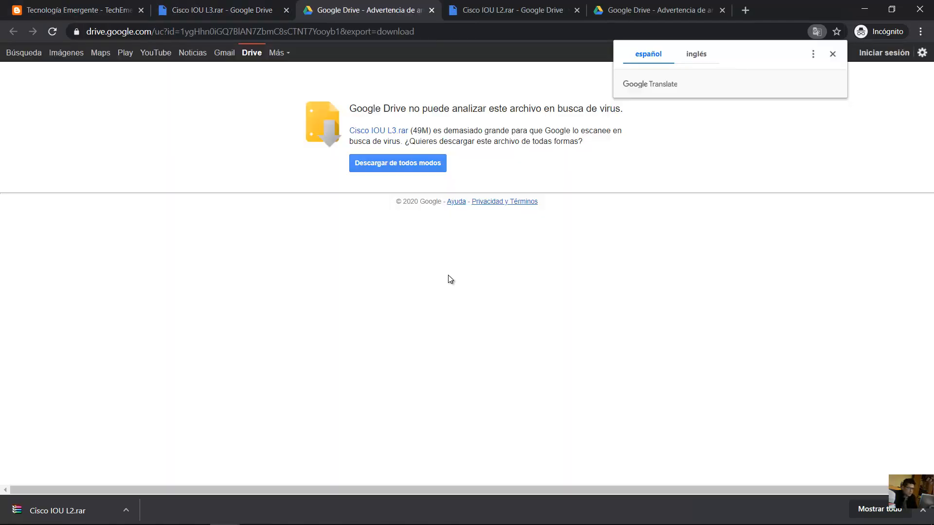
left_click(389, 166)
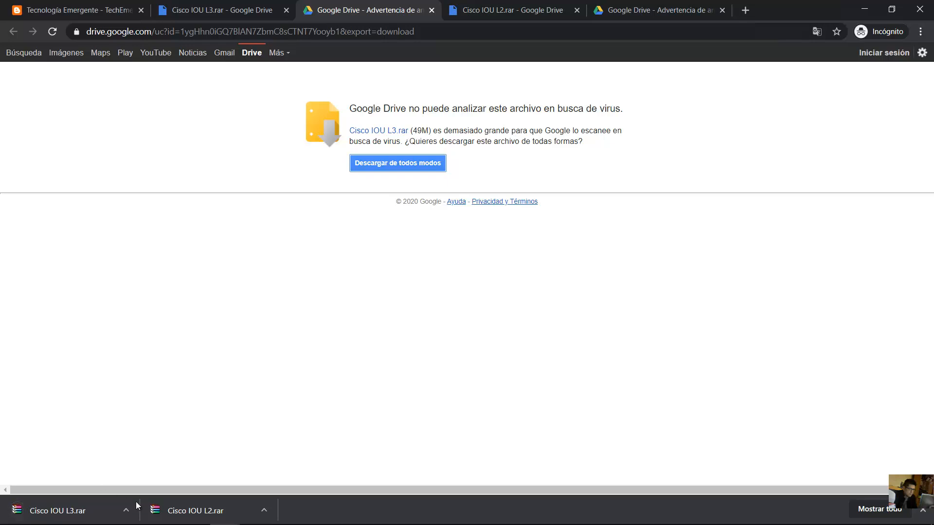
right_click(187, 508)
left_click(210, 486)
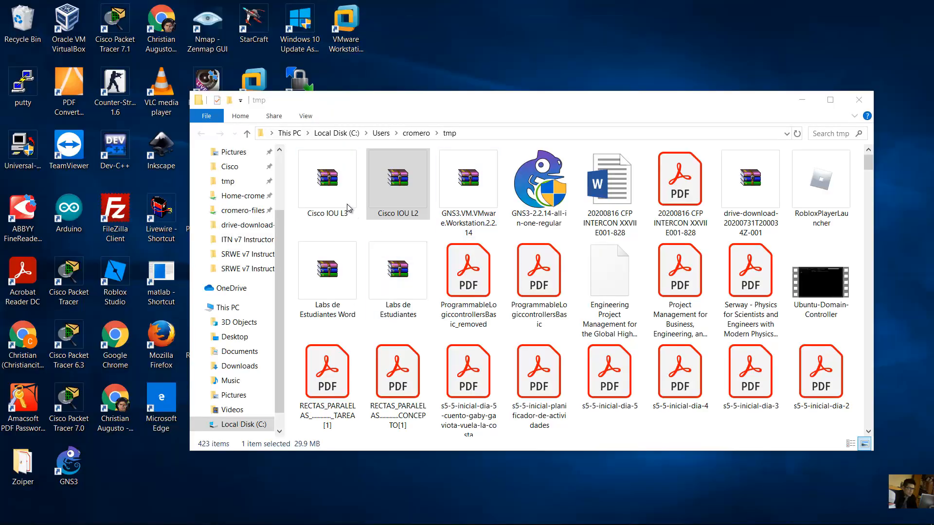
- Extract Cisco IOU L2.rar into its own Cisco IOU L2 folder
left_click(347, 205)
left_click(375, 199)
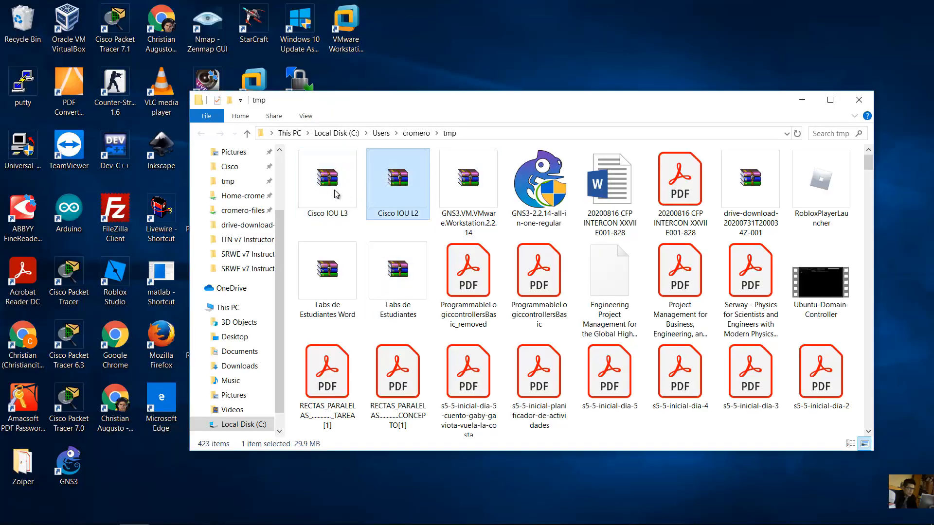
left_click(359, 196)
left_click(368, 196)
left_click(358, 194)
left_click(398, 187)
right_click(399, 189)
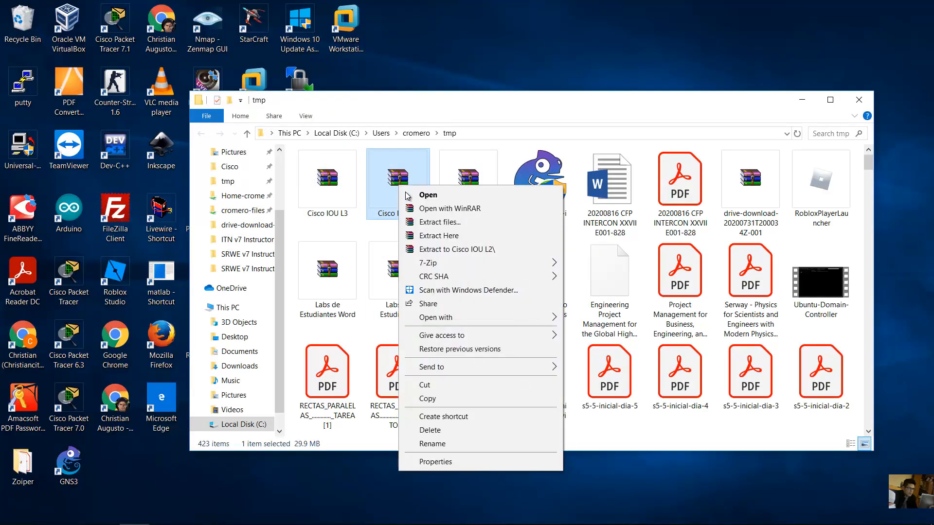
left_click(446, 249)
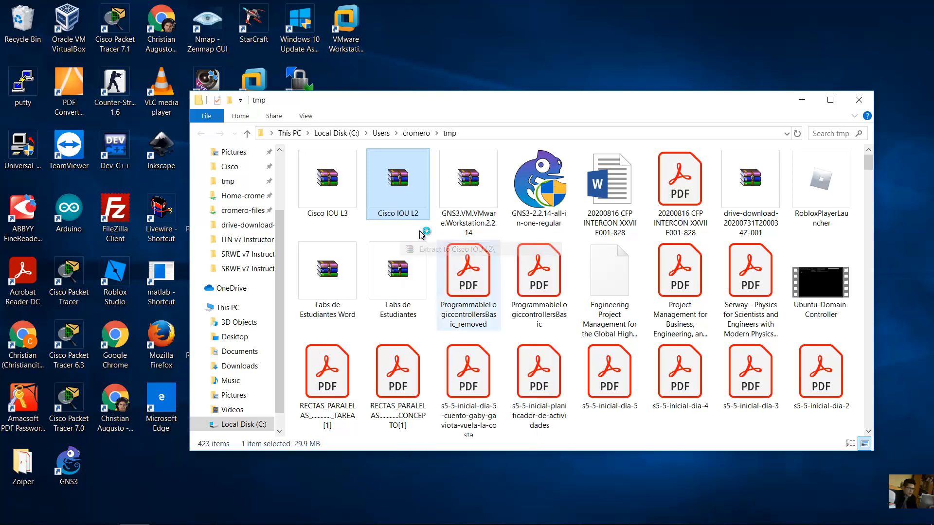
- Extract Cisco IOU L3.rar into its own Cisco IOU L3 folder
left_click(336, 188)
right_click(335, 186)
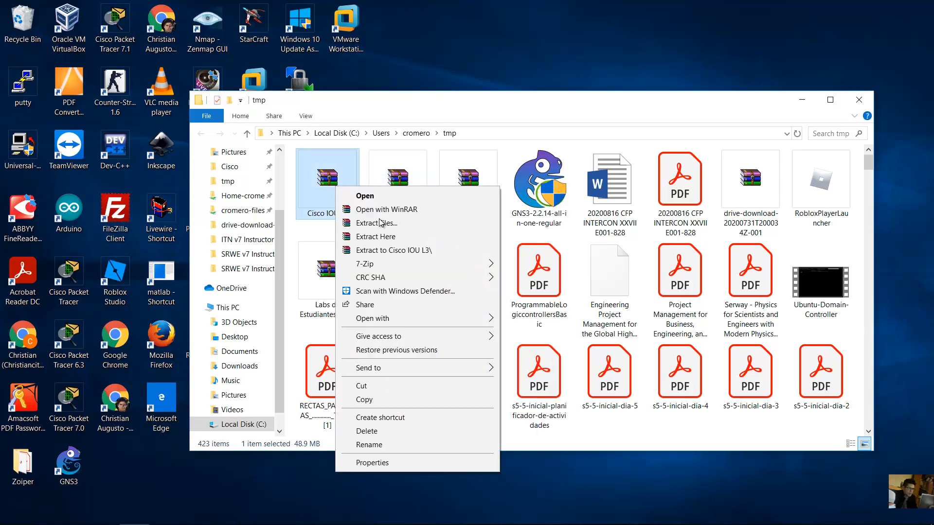
left_click(415, 250)
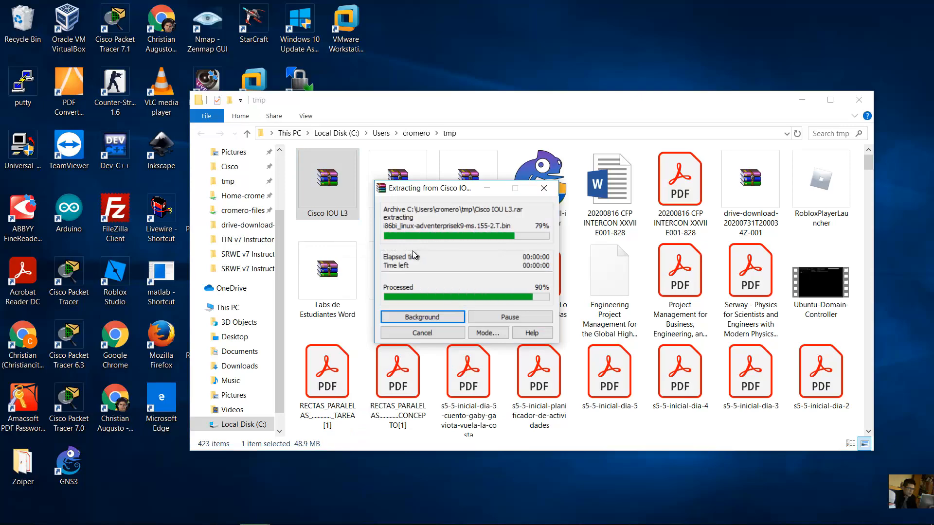
left_click_drag(869, 168, 864, 336)
- Open the Cisco IOU L2 folder and its inner subfolder to review the five image files
scroll(719, 198, "down", 10)
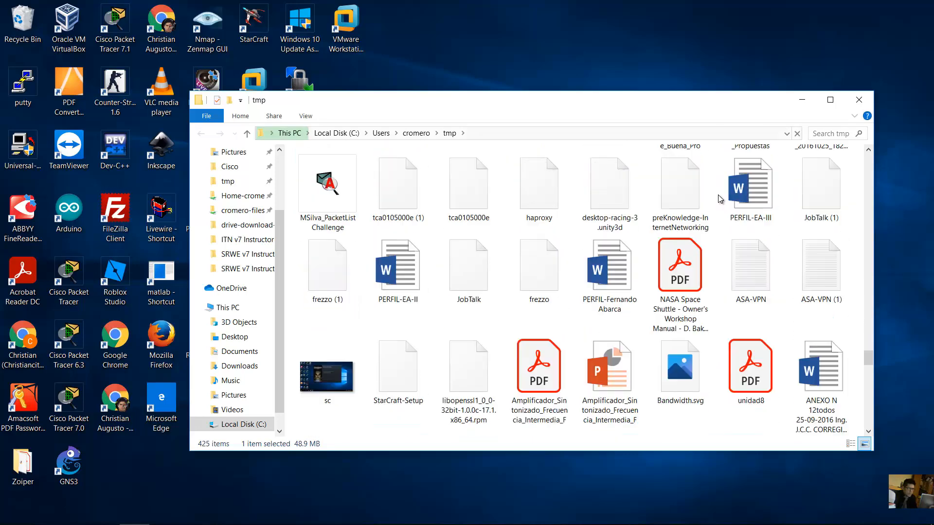
scroll(720, 198, "down", 2)
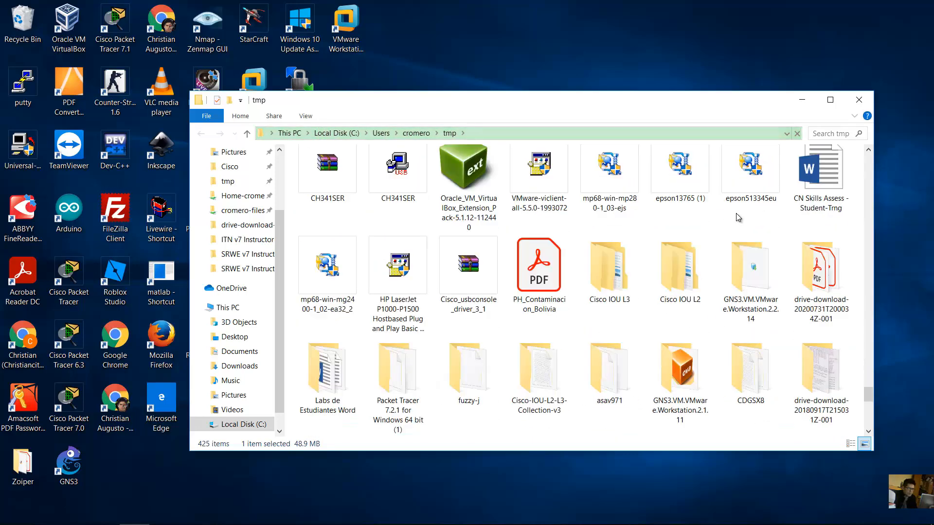
left_click(613, 278)
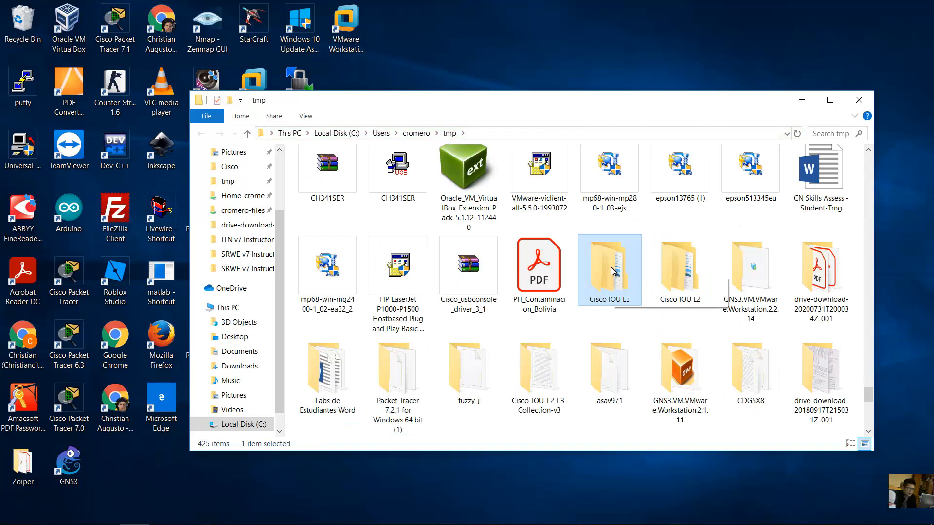
left_click(683, 275)
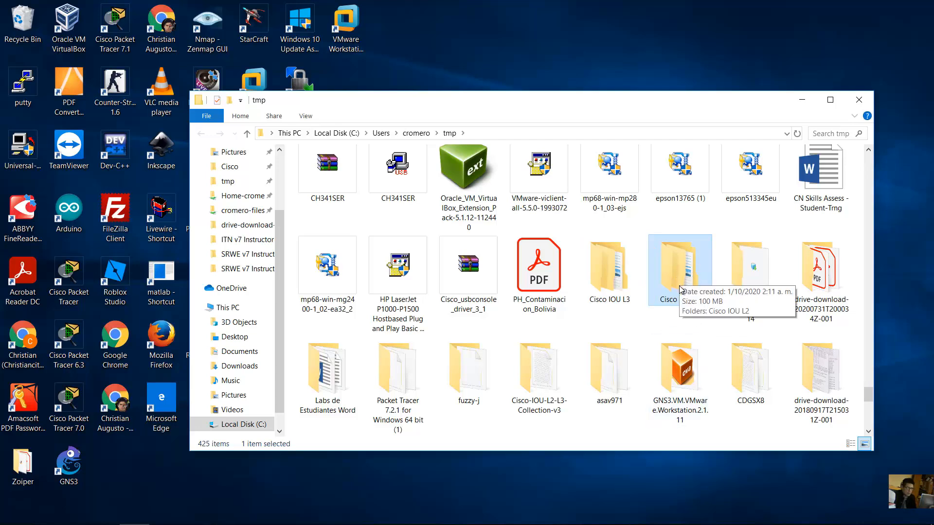
double_click(675, 272)
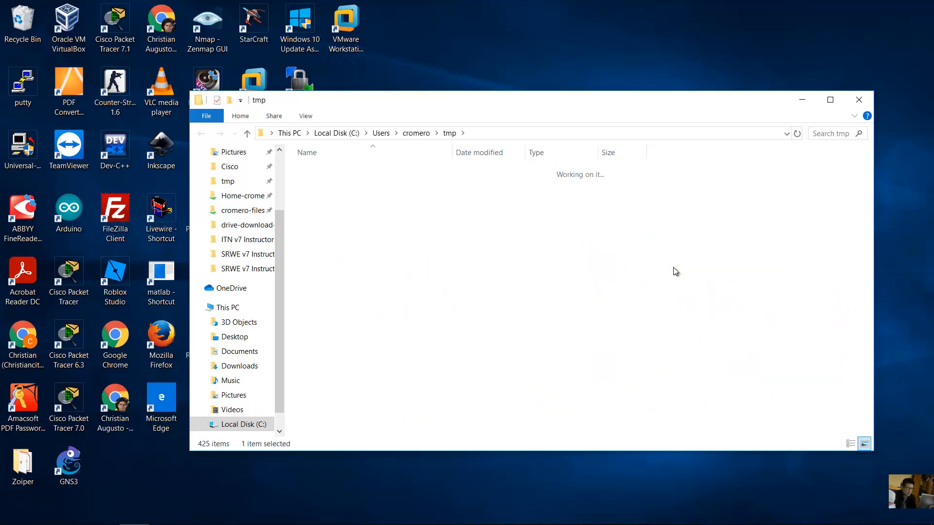
double_click(356, 174)
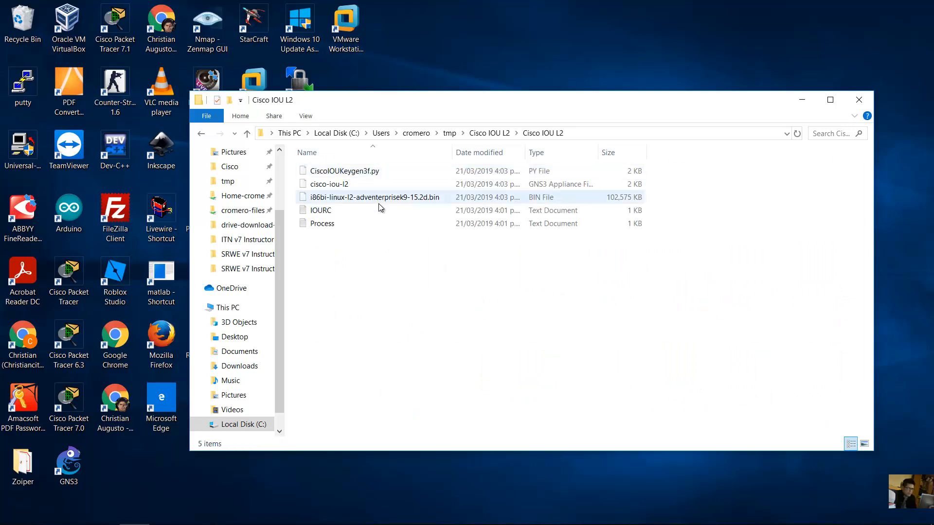
left_click_drag(395, 292, 319, 170)
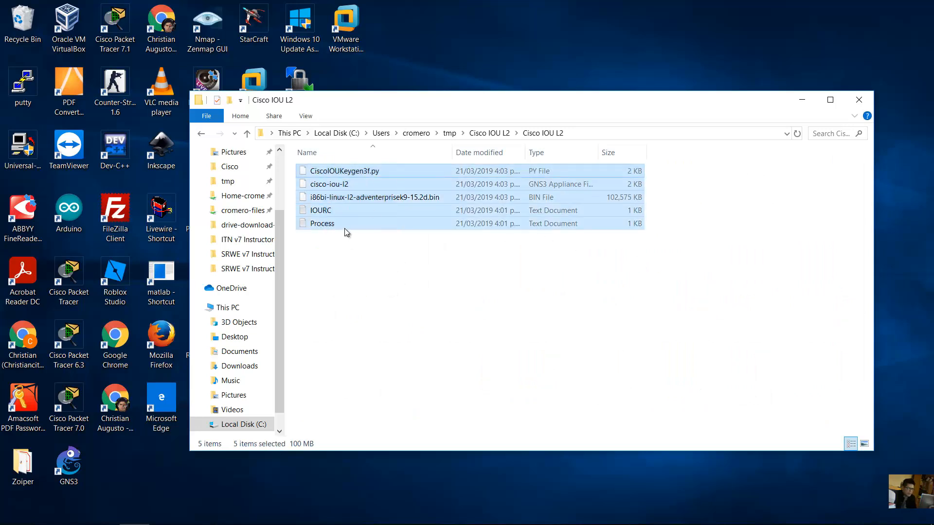
left_click(369, 249)
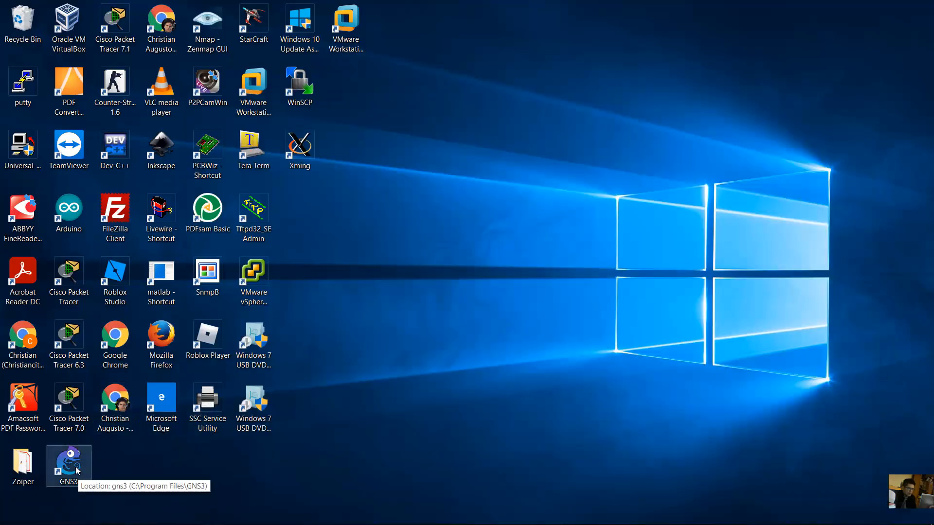
- Launch GNS3 and cancel the new project dialog so the GNS3 VM starts
double_click(76, 468)
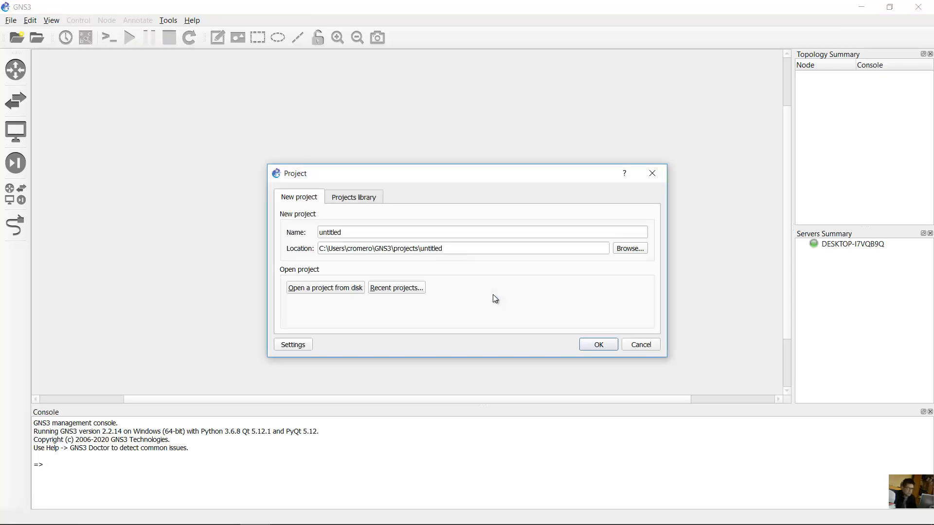
left_click(641, 345)
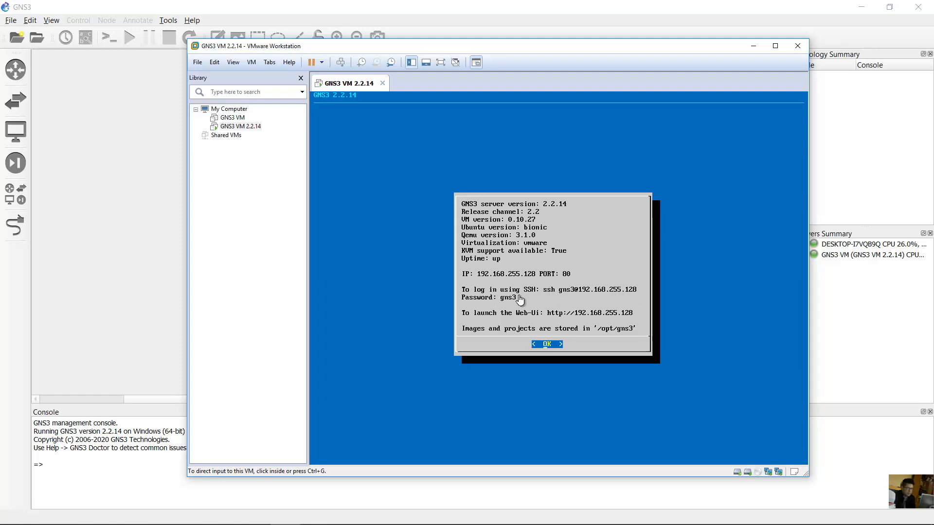
- Restore the Cisco IOU L2 folder, select CiscoIOUKeygen3f.py, minimize it and show the desktop
mouse_move(290, 521)
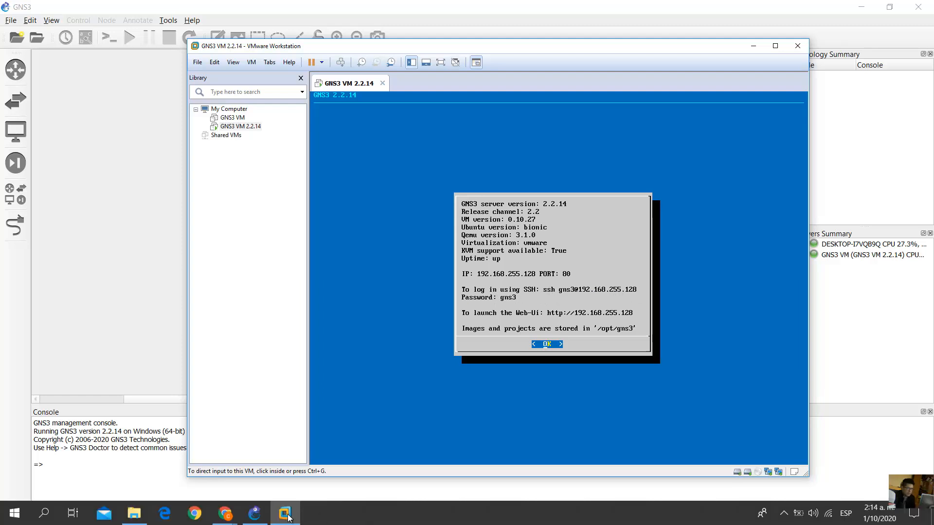
left_click(134, 513)
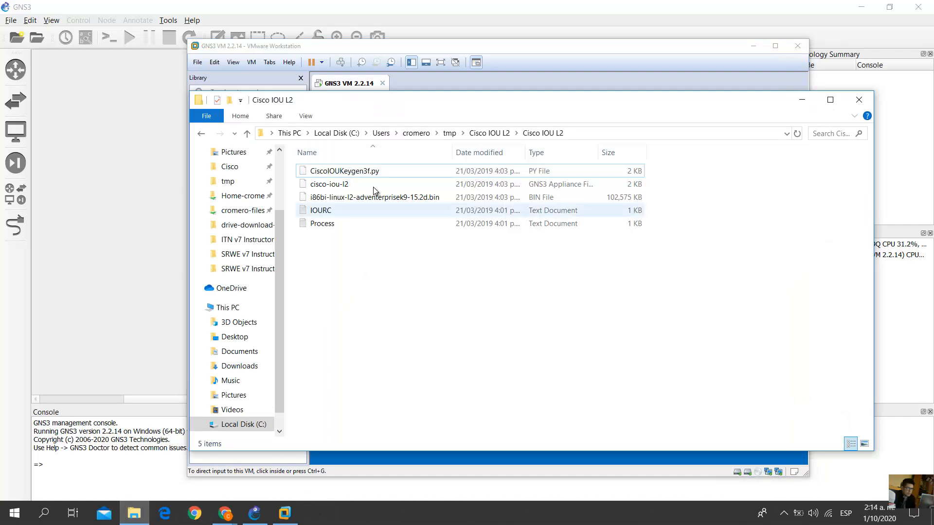
left_click(381, 178)
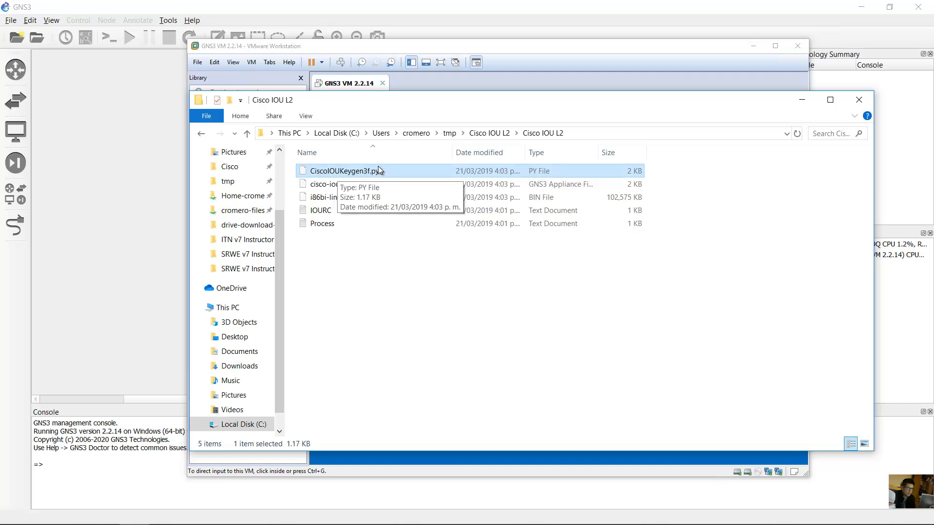
left_click(801, 100)
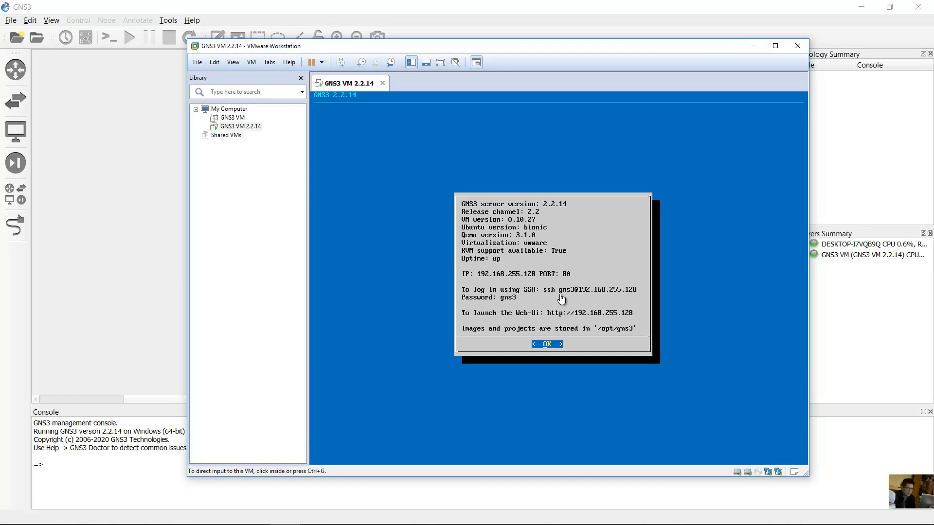
key("super+d")
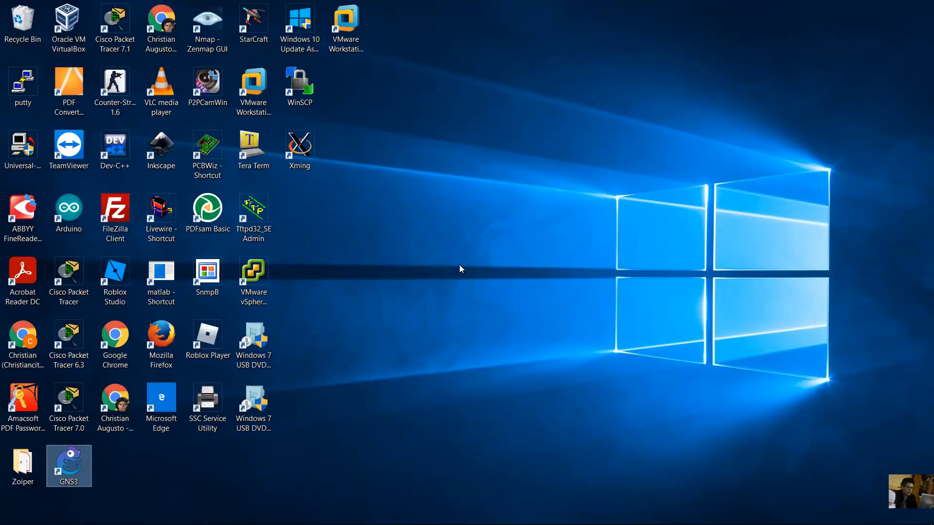
- Launch WinSCP and enter host 192.168.255.128 on port 22
left_click(307, 87)
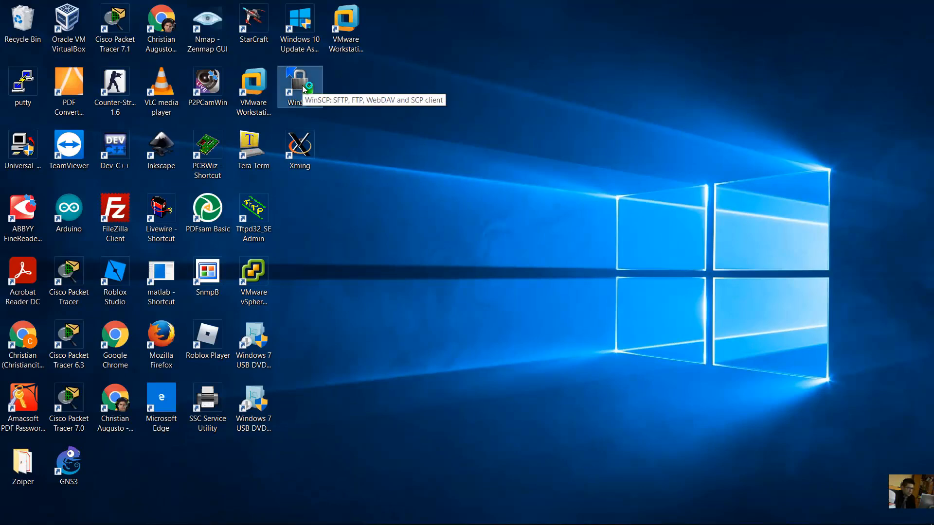
double_click(304, 89)
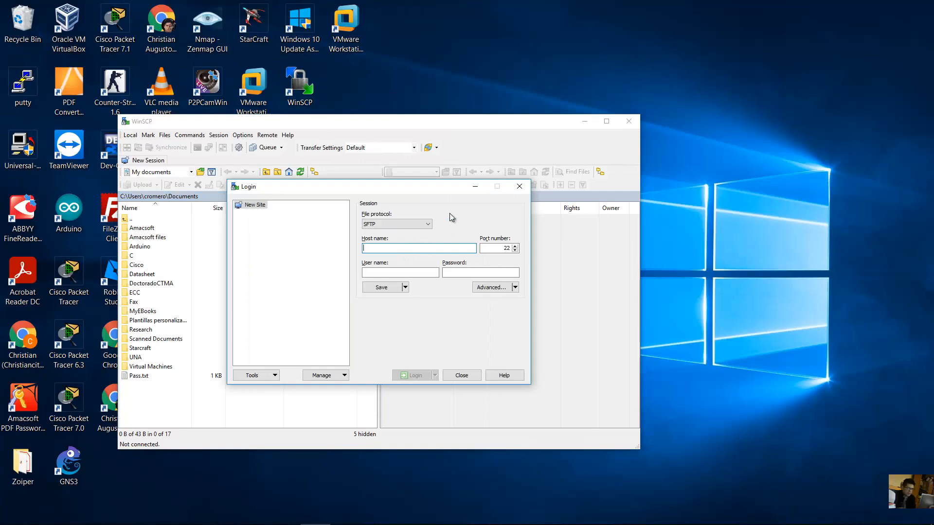
type("192.168.")
type("255.128")
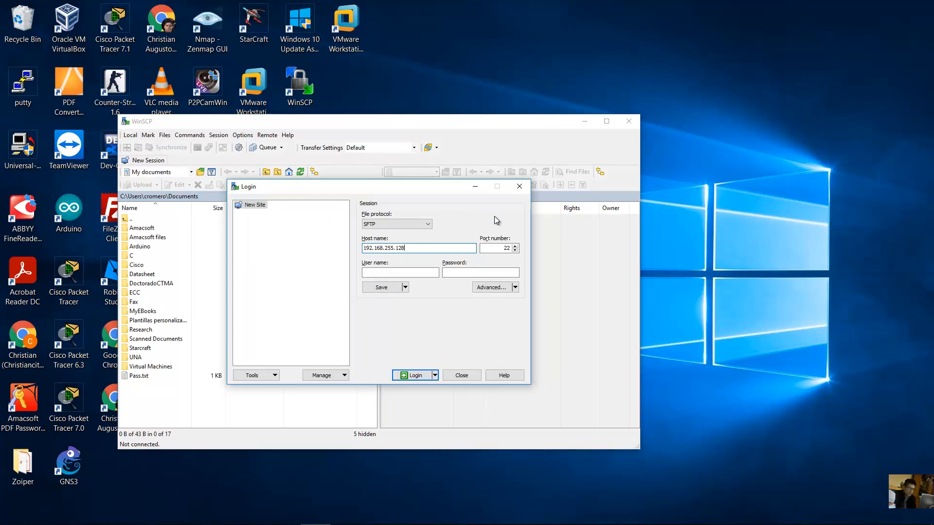
double_click(505, 248)
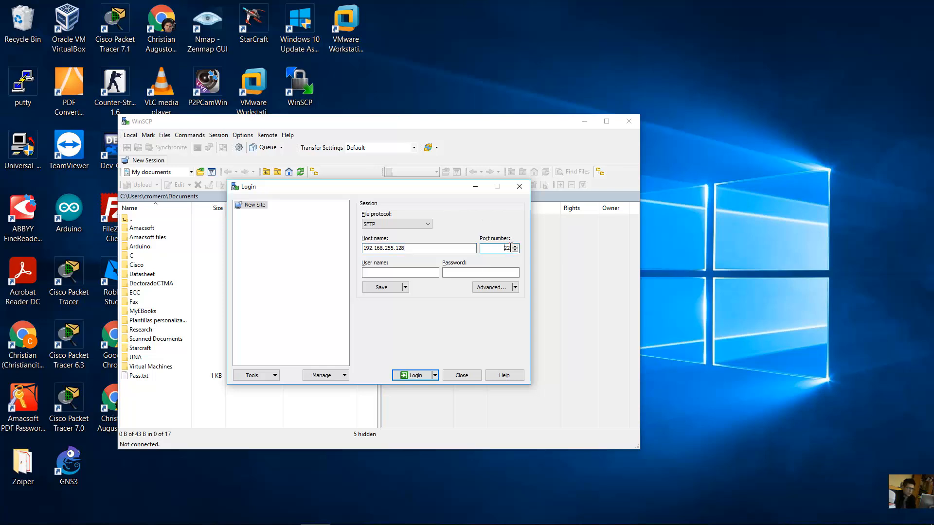
left_click(414, 273)
- Enter the GNS3 VM user name and password, log in, and accept the host key
type("gns3")
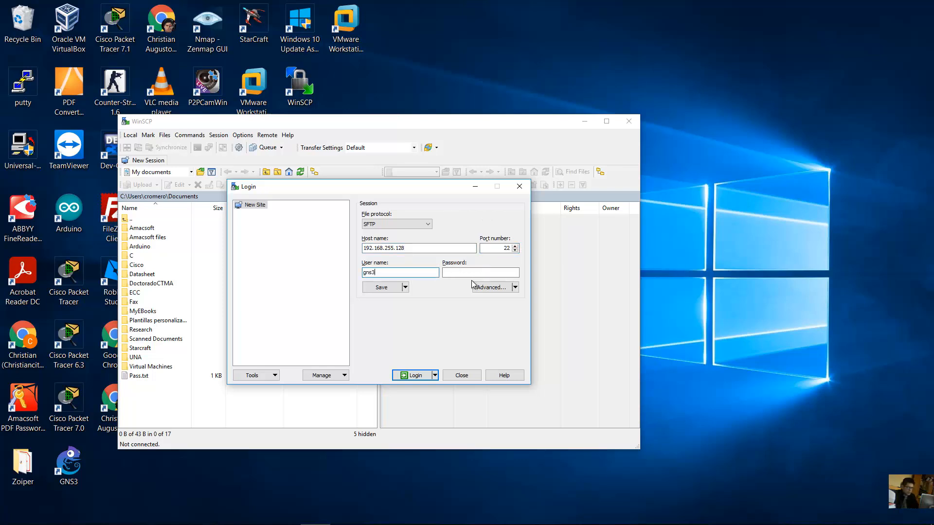
left_click(497, 274)
type("gns3")
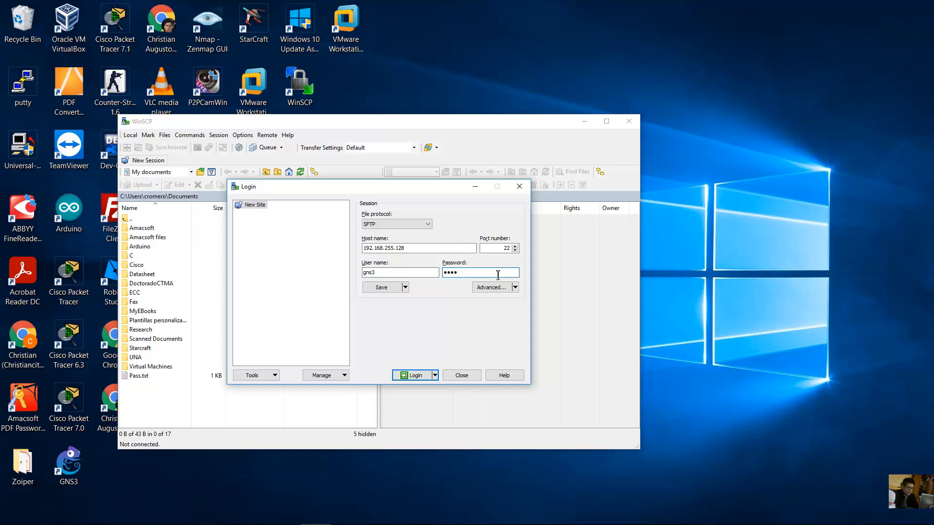
left_click(416, 375)
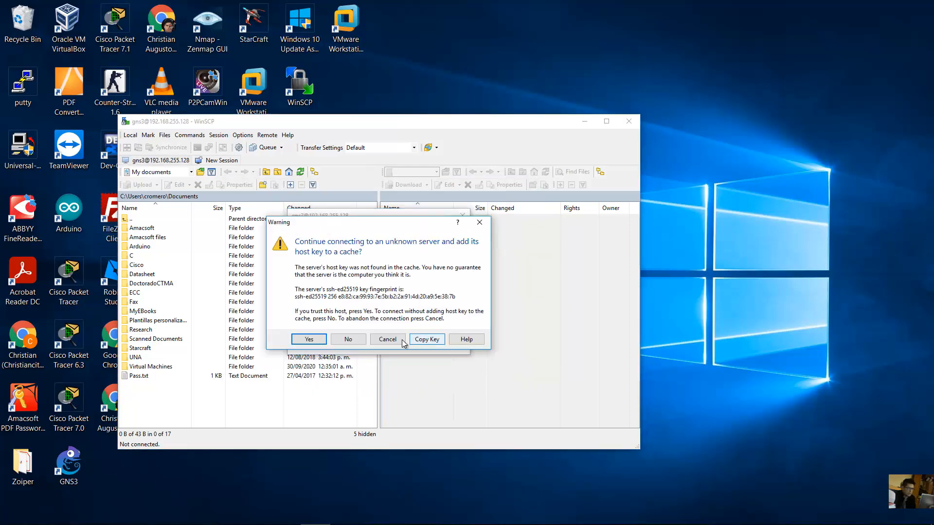
left_click(309, 343)
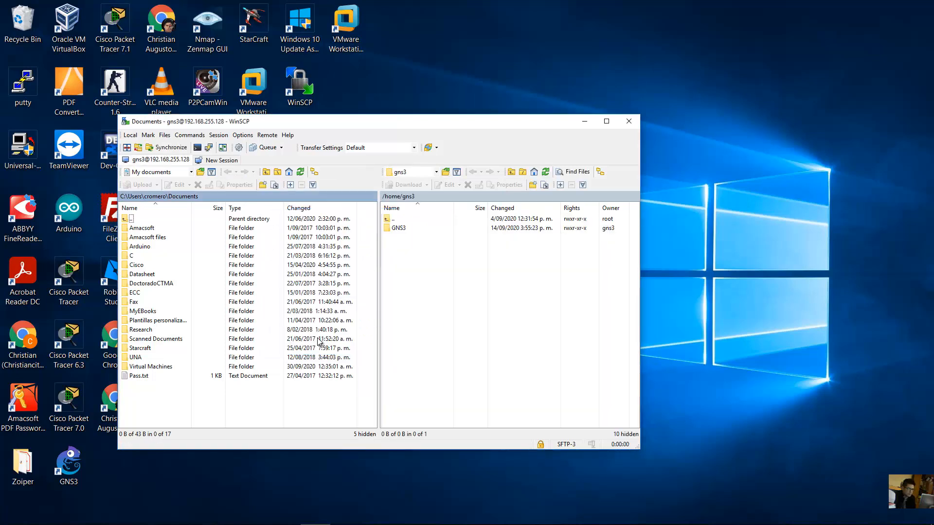
- In the local panel, go up to the user's home folder and open tmp
left_click_drag(259, 416, 404, 222)
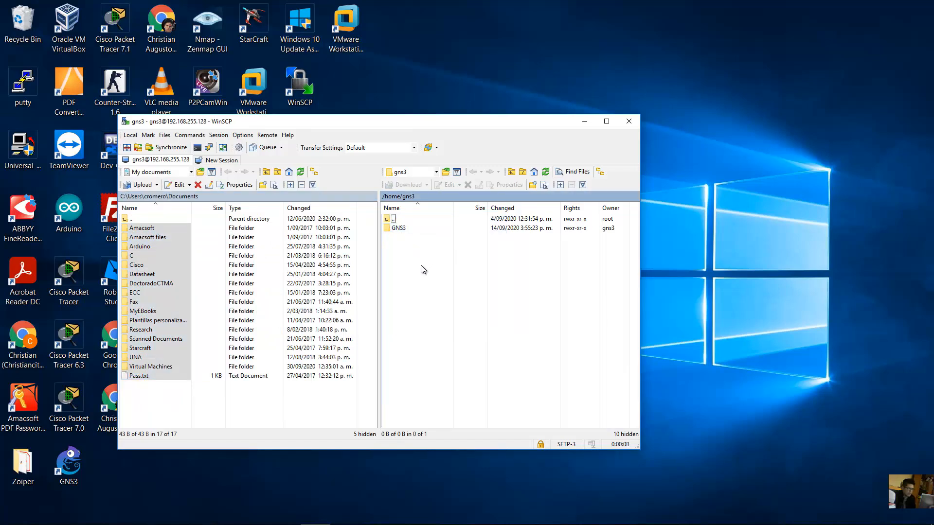
left_click(161, 283)
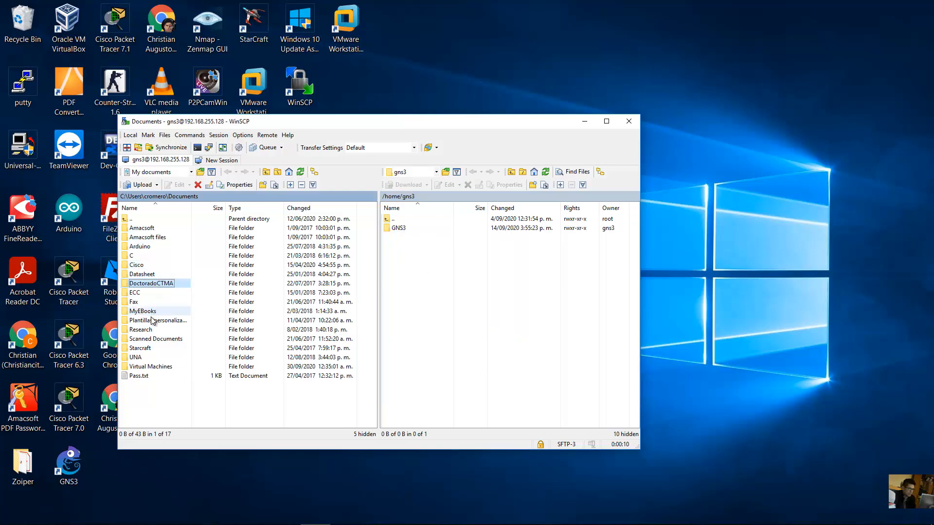
left_click(127, 220)
double_click(127, 220)
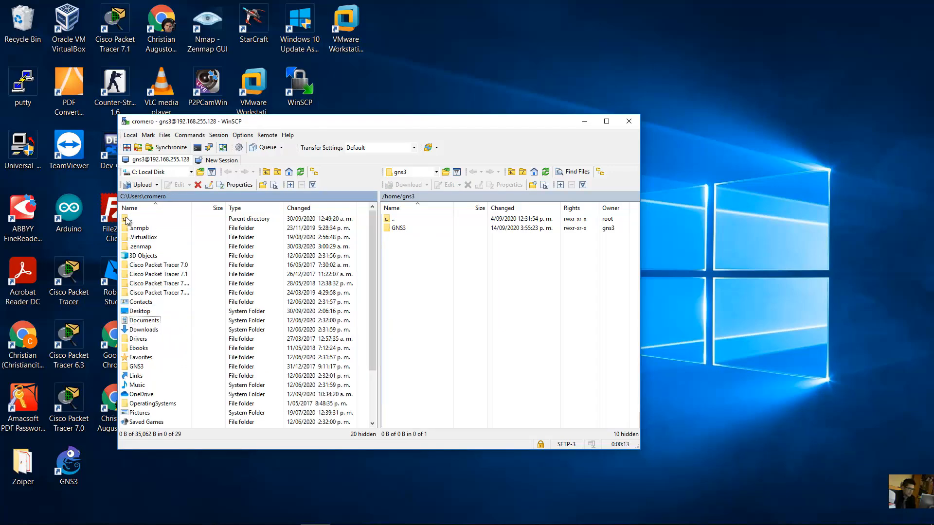
scroll(165, 306, "down", 2)
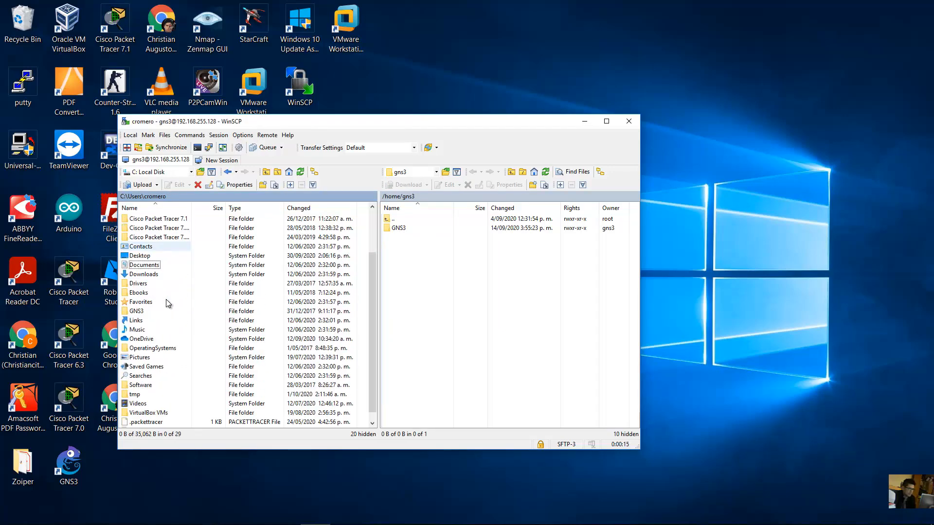
double_click(146, 394)
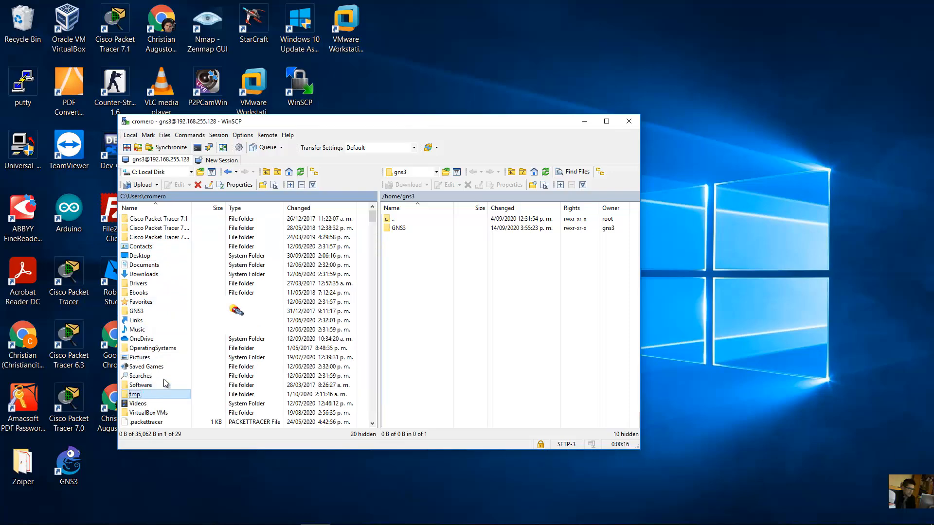
- Open the nested Cisco IOU L2 folder and drag CiscoIOUKeygen3f.py to /home/gns3
scroll(265, 309, "down", 9)
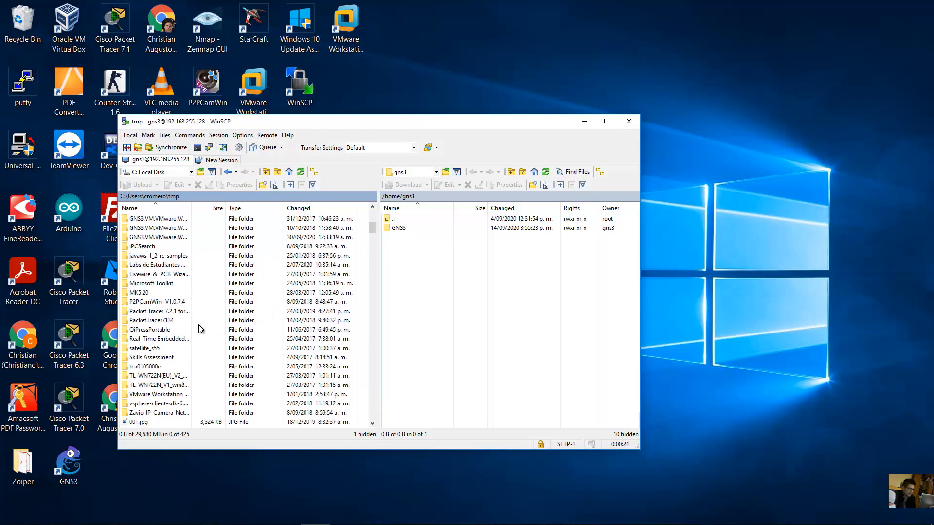
scroll(199, 329, "up", 5)
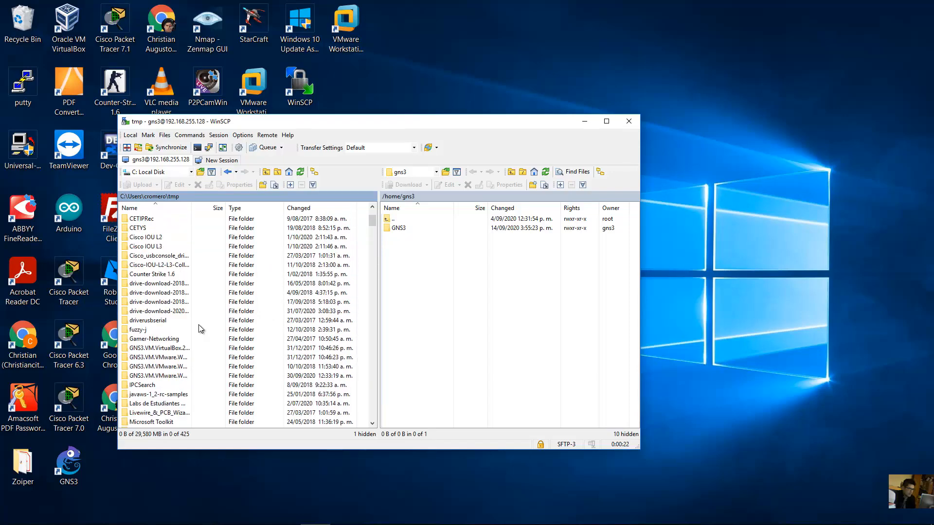
scroll(199, 329, "up", 1)
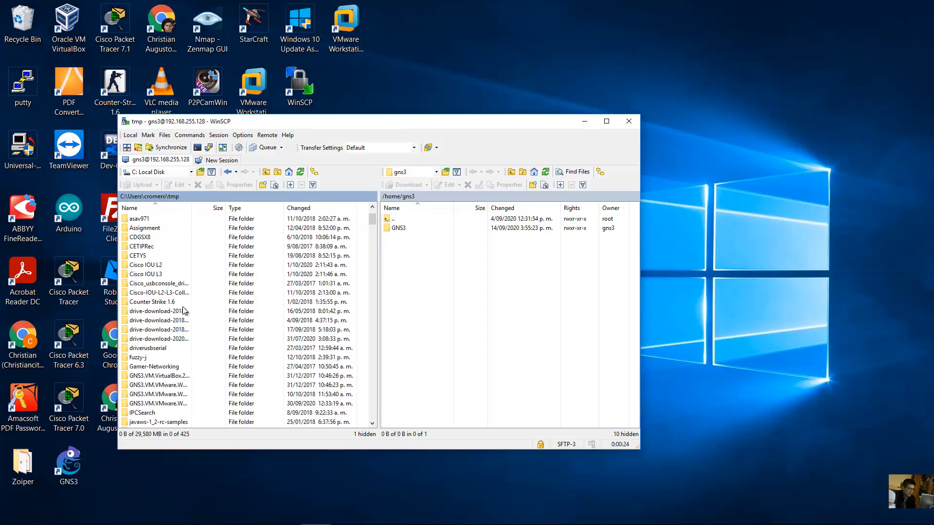
double_click(152, 266)
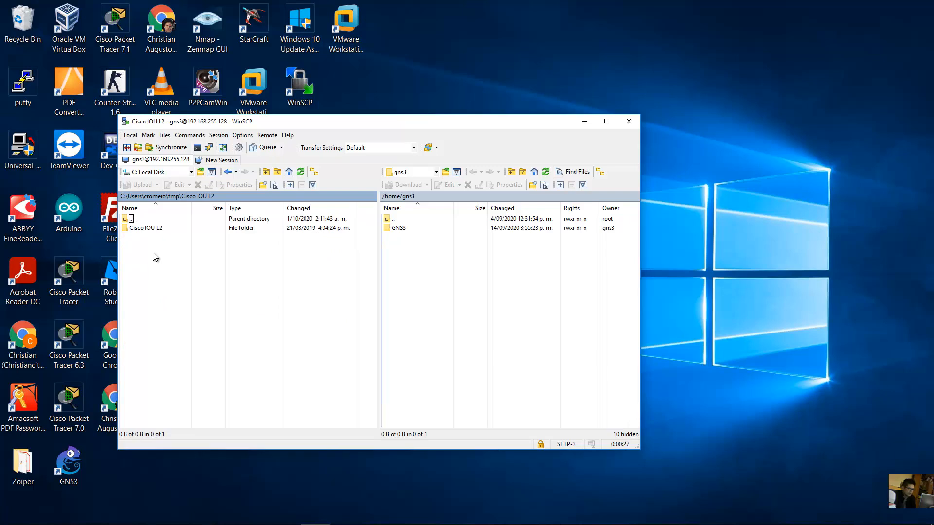
left_click(151, 232)
double_click(155, 228)
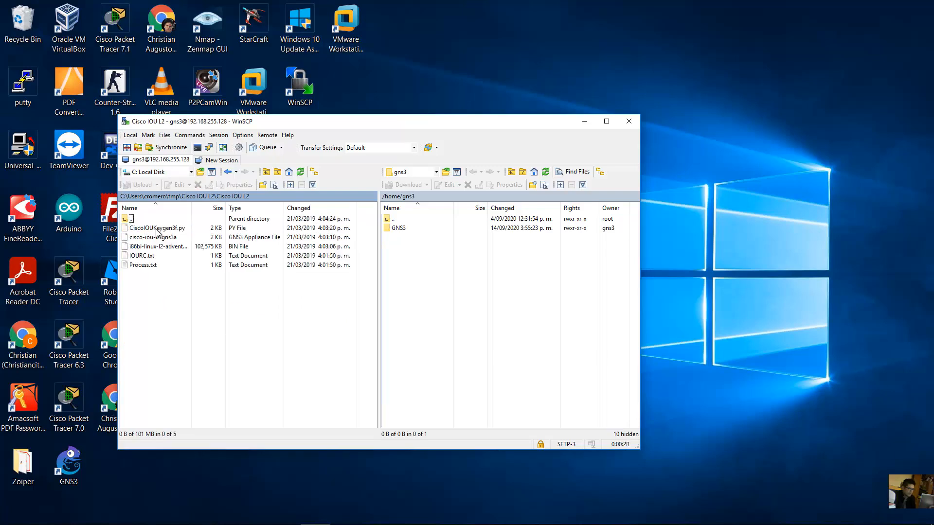
left_click_drag(165, 232, 448, 278)
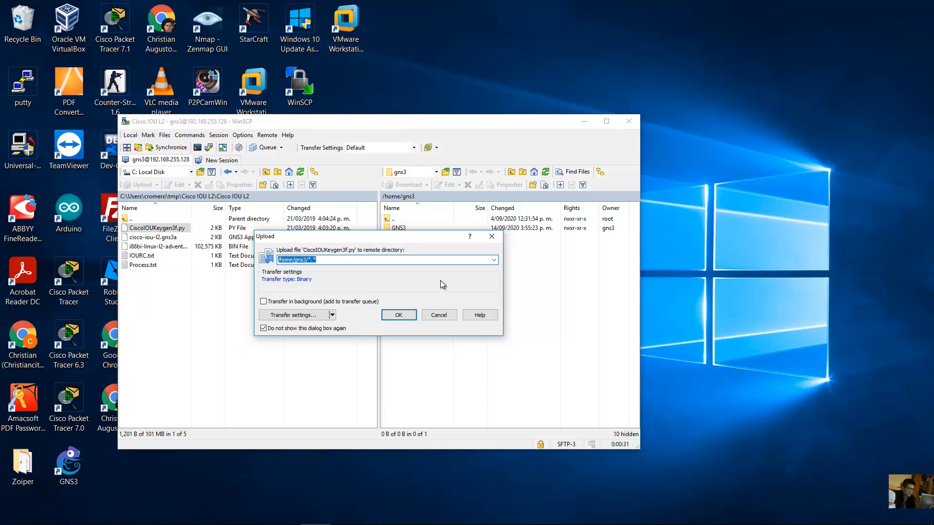
- Confirm uploading CiscoIOUKeygen3f.py to /home/gns3, check it on the server, and minimize WinSCP
left_click(398, 315)
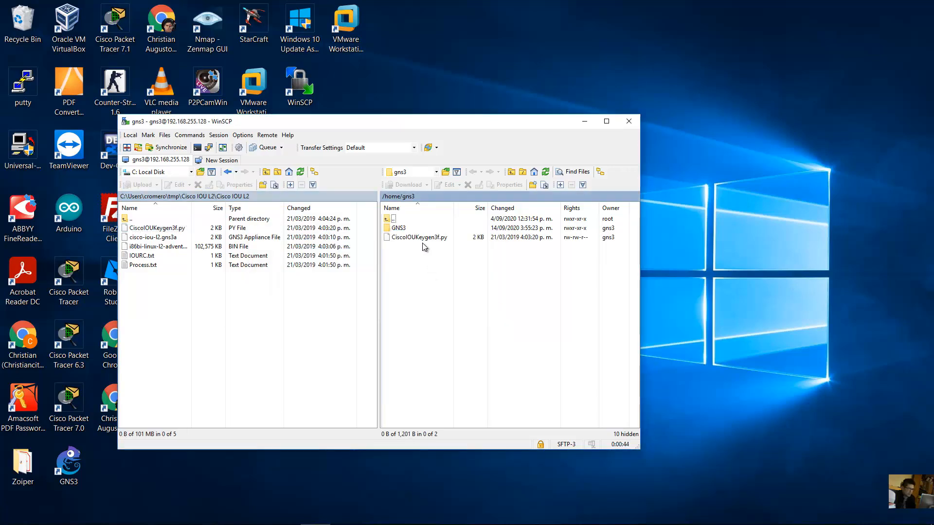
left_click(425, 241)
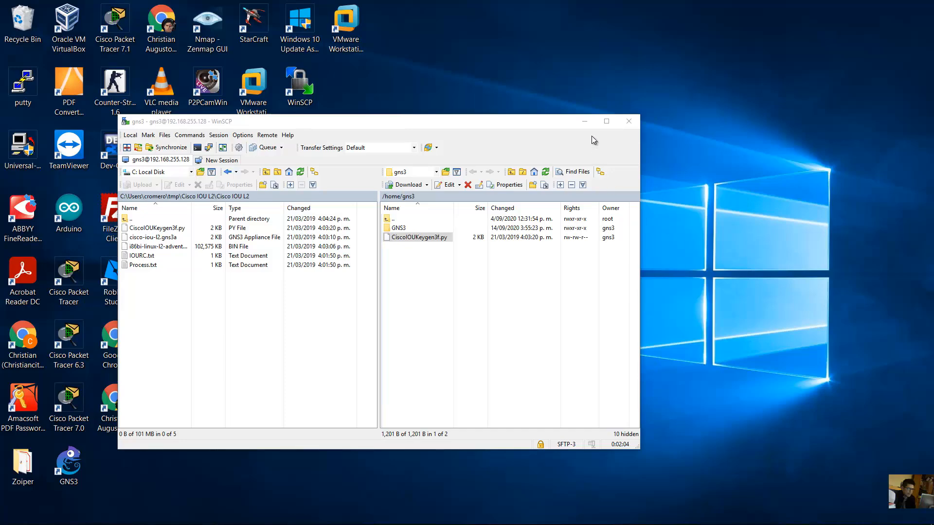
left_click(585, 121)
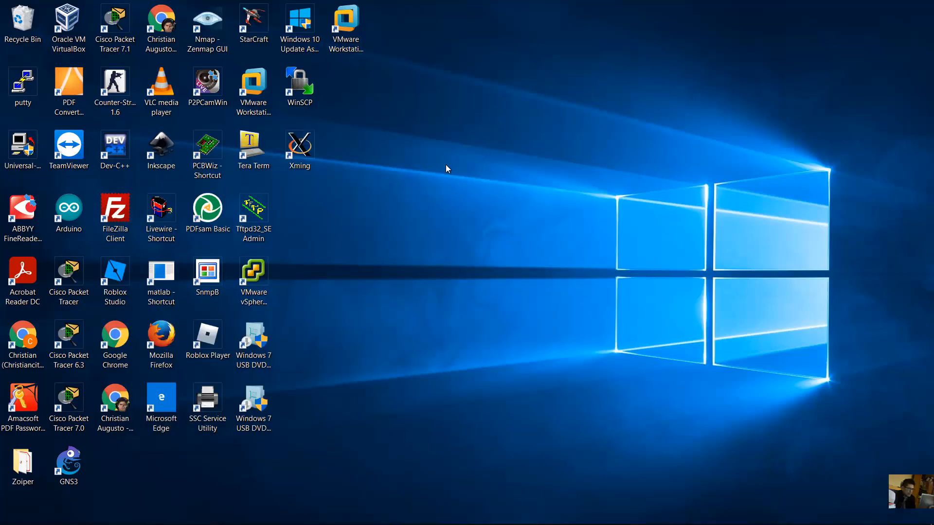
- Bring up GNS3 and the GNS3 VM console, then minimize both to reveal the desktop
mouse_move(328, 518)
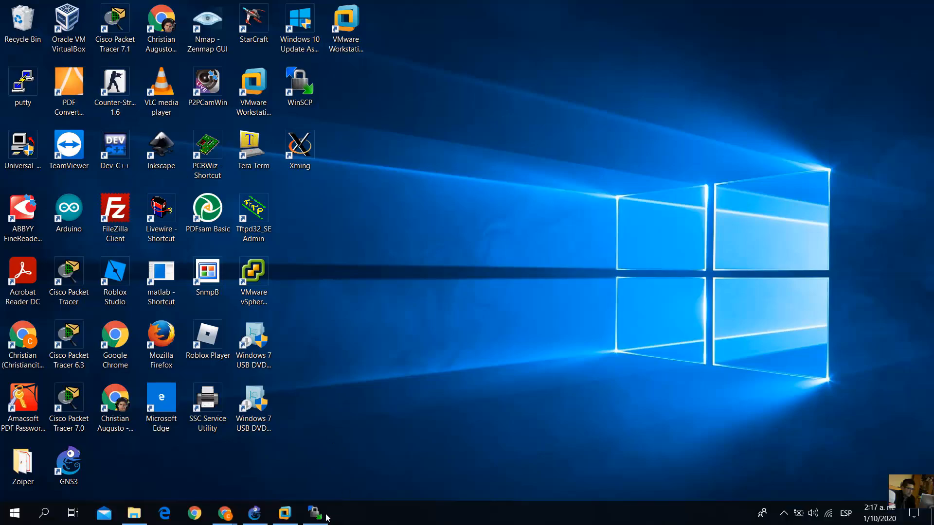
left_click(263, 514)
left_click(280, 515)
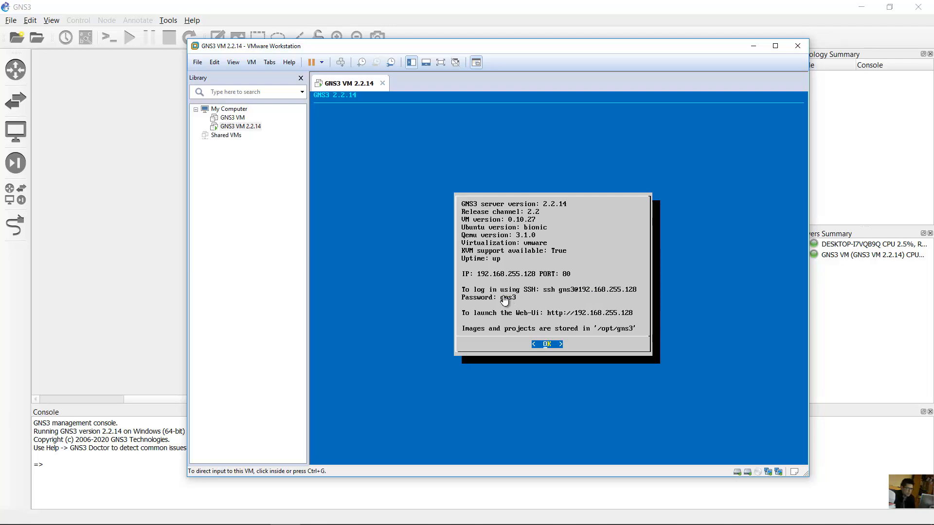
left_click(862, 7)
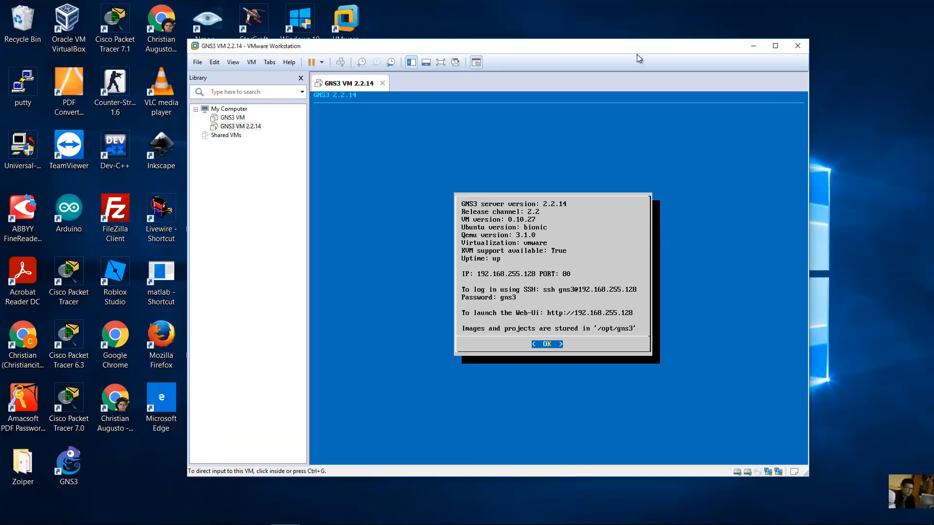
left_click(747, 46)
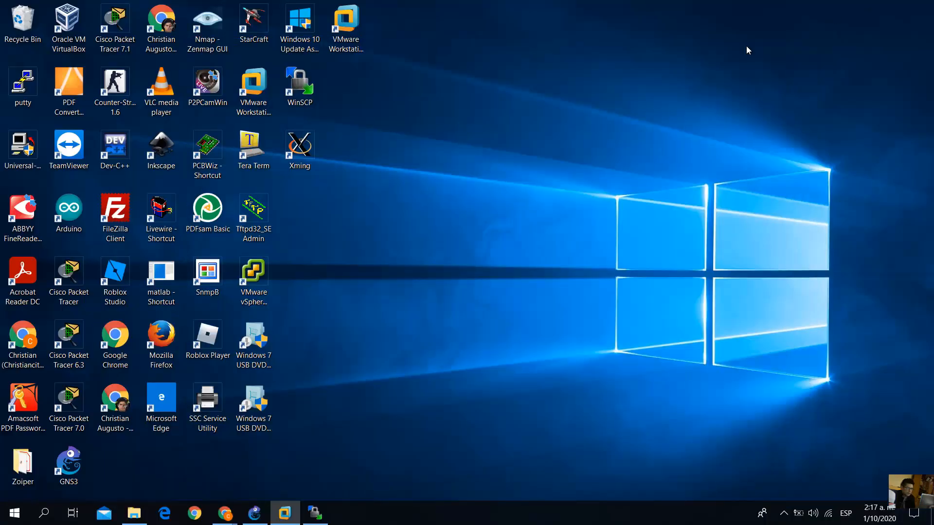
- Launch PuTTY and set its terminal font to Consolas 14-point
double_click(20, 105)
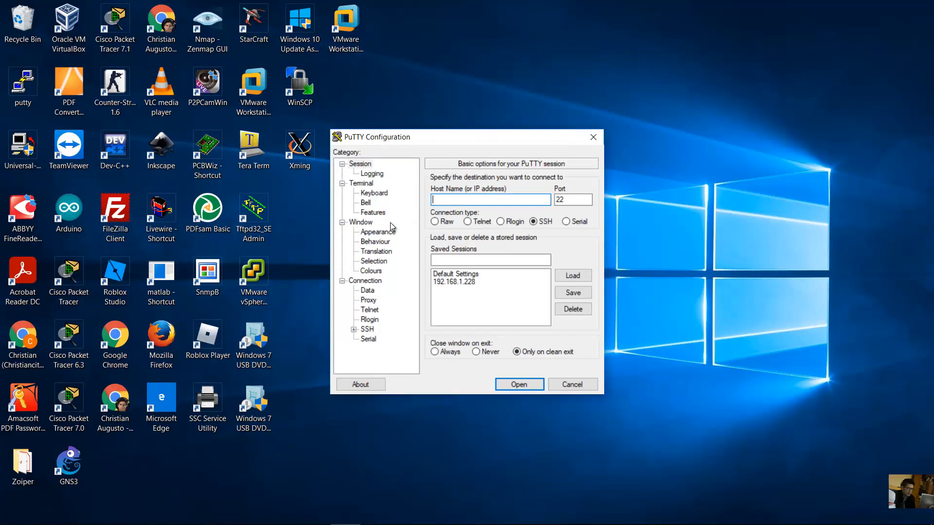
left_click(389, 232)
left_click(575, 250)
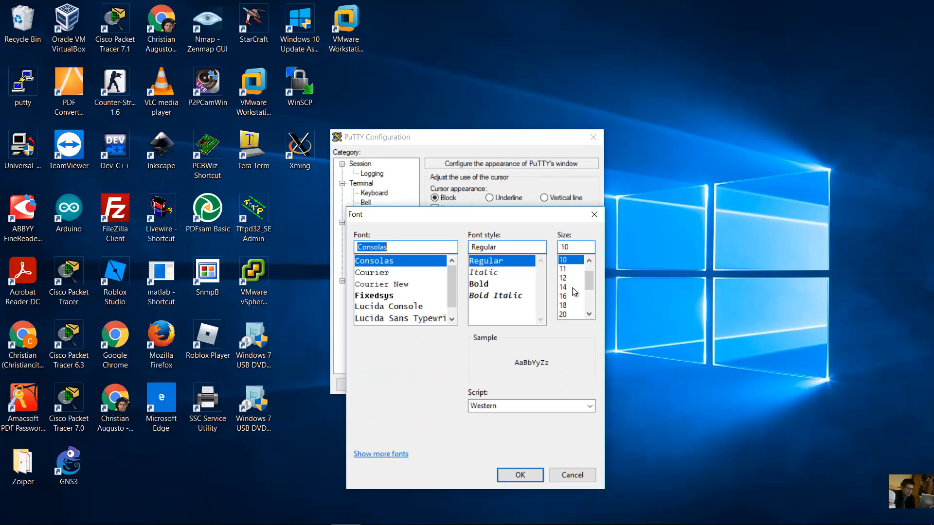
left_click(572, 287)
left_click(522, 472)
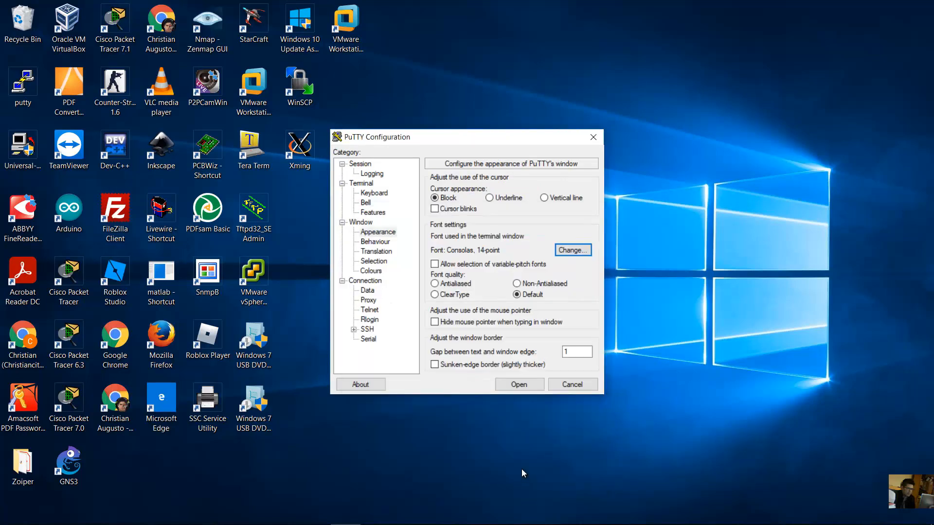
- Enter 192.168.255.128 as the SSH host name on port 22
left_click(360, 164)
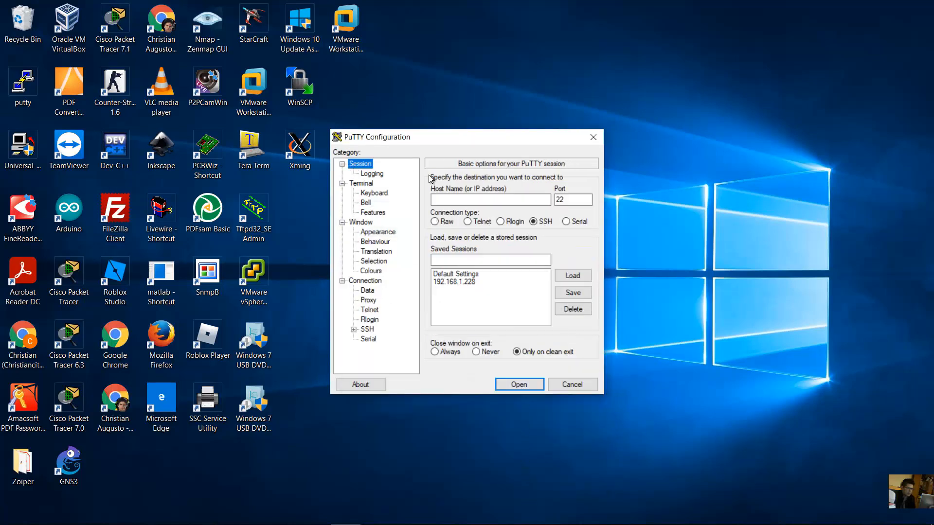
left_click(483, 202)
type("192.")
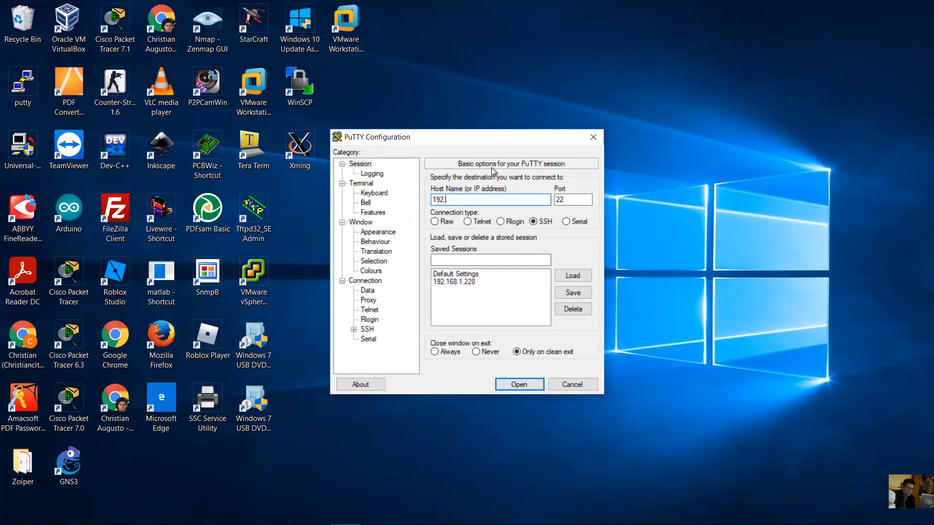
type("168.255.128")
key("Tab")
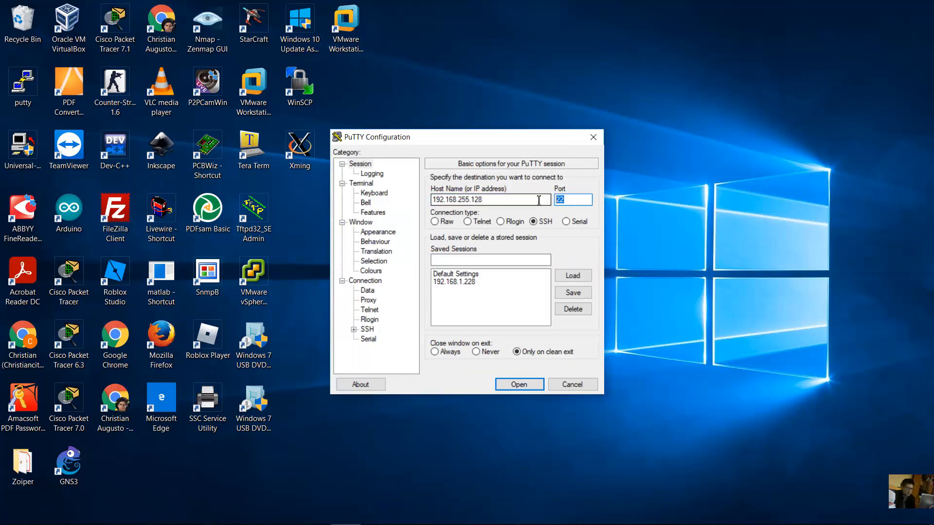
- Connect to the GNS3 VM, log in with its credentials, and enlarge the terminal window
left_click(517, 385)
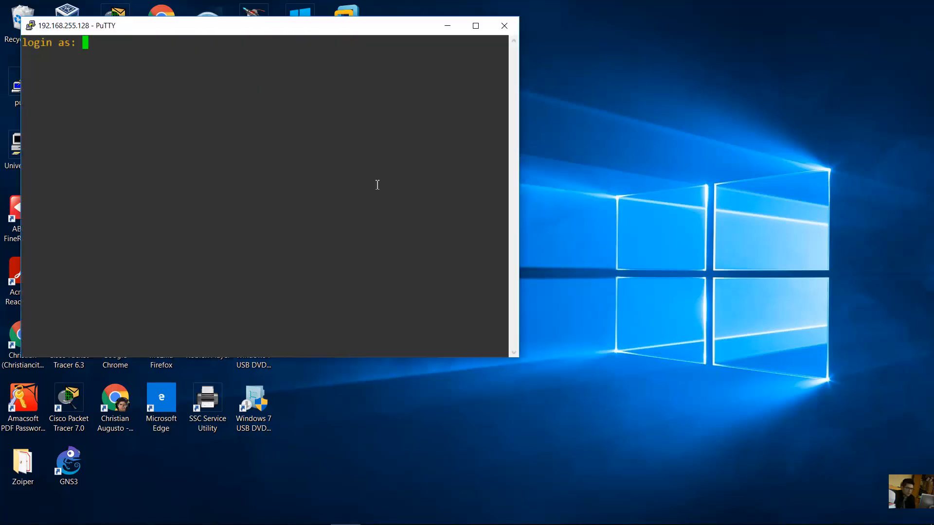
type("gns3")
key("Return")
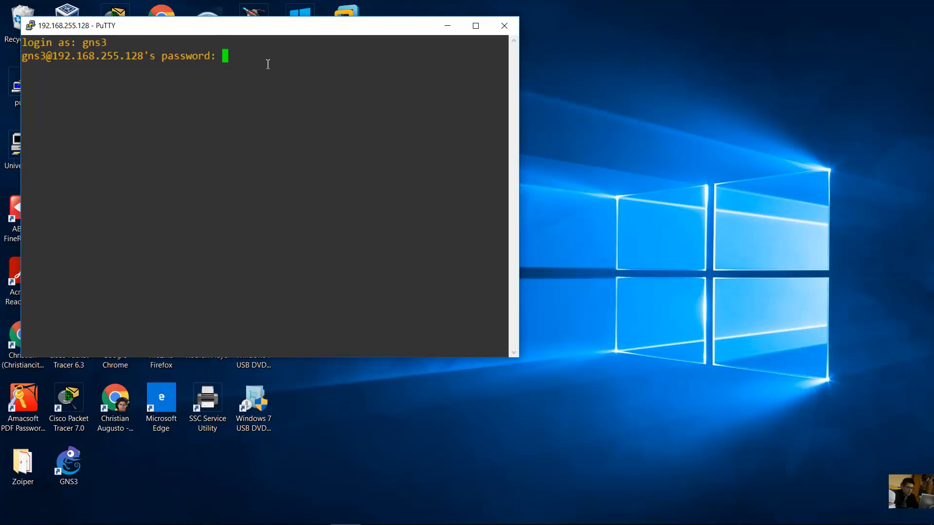
key("Return")
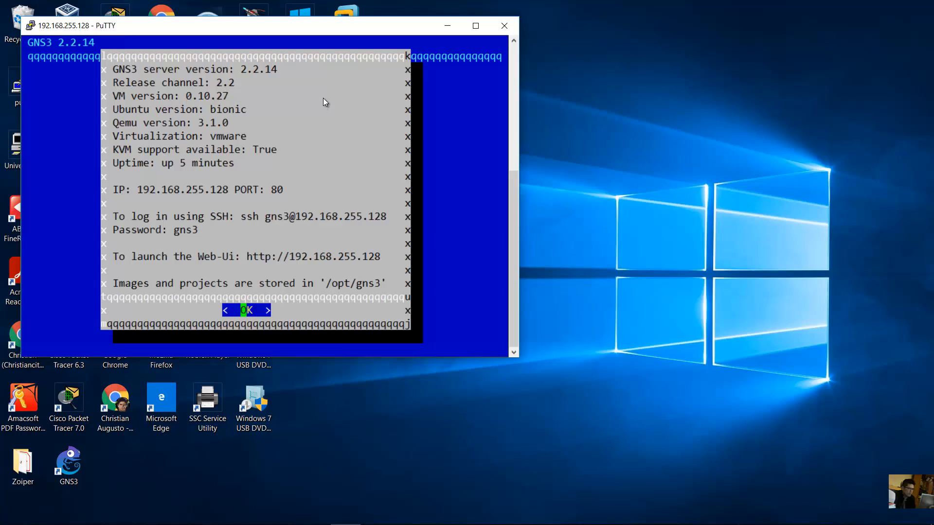
left_click_drag(355, 33, 495, 55)
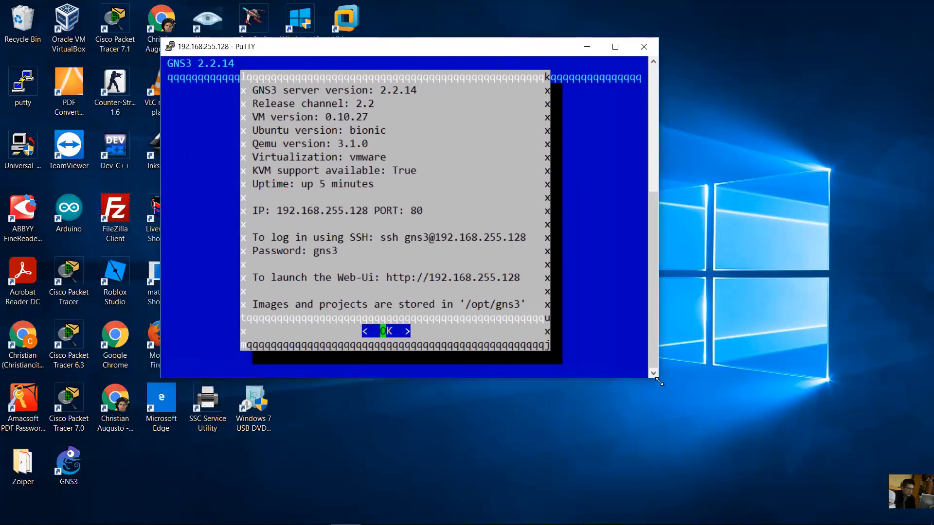
left_click_drag(660, 380, 793, 433)
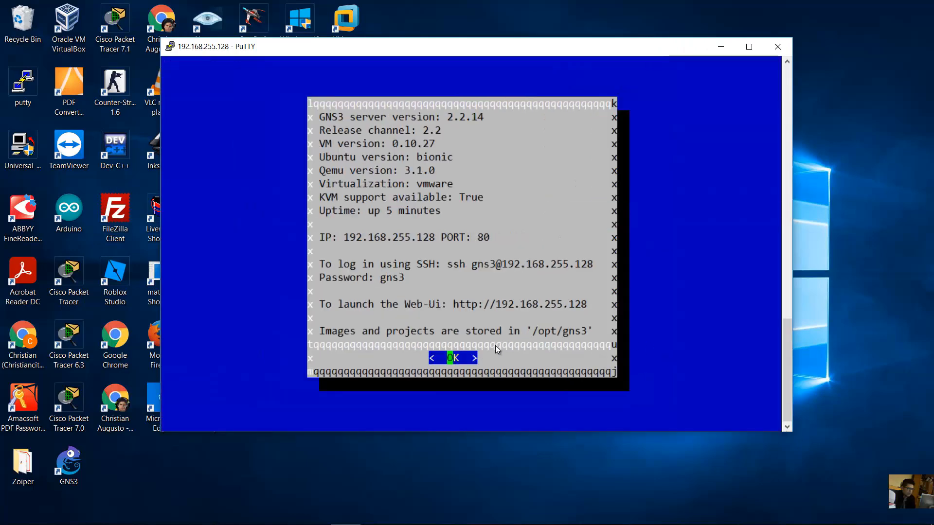
- Dismiss the VM information screen and choose Shell from the GNS3 menu
key("Return")
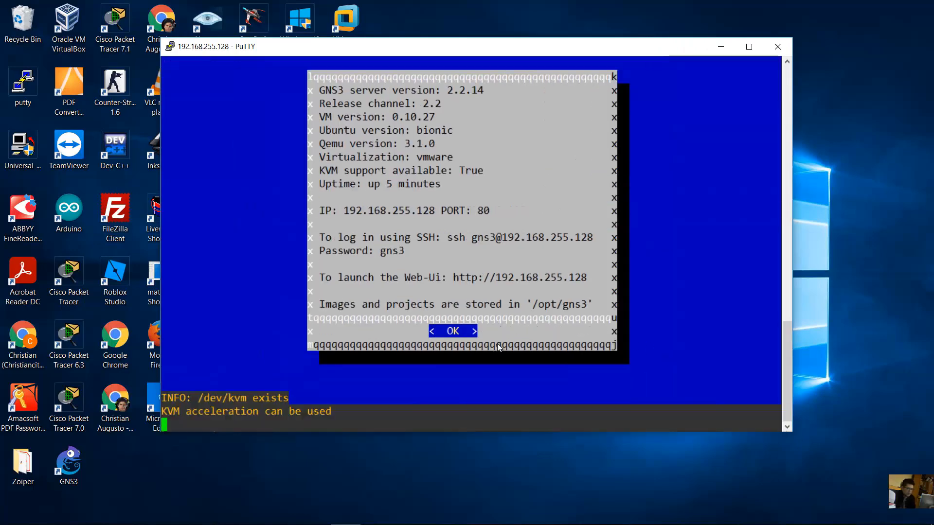
key("Down")
key("Down")
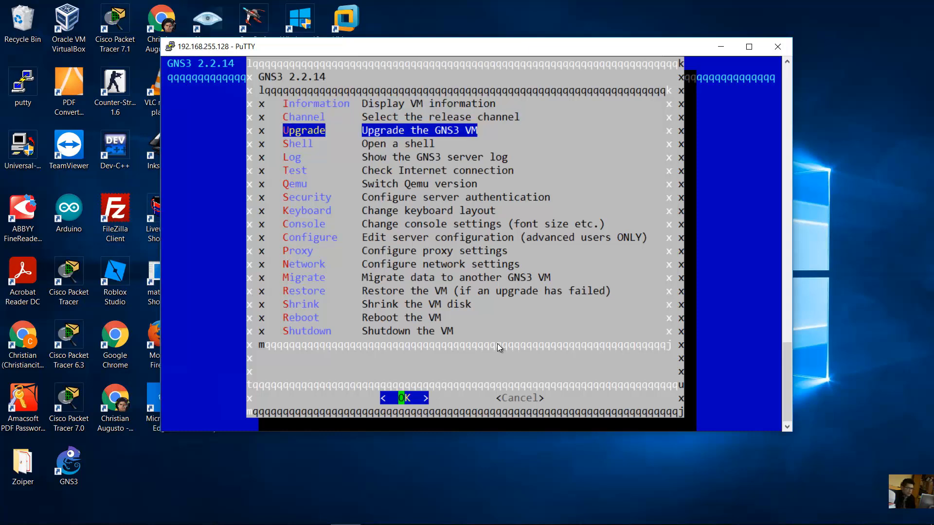
key("Down")
key("Return")
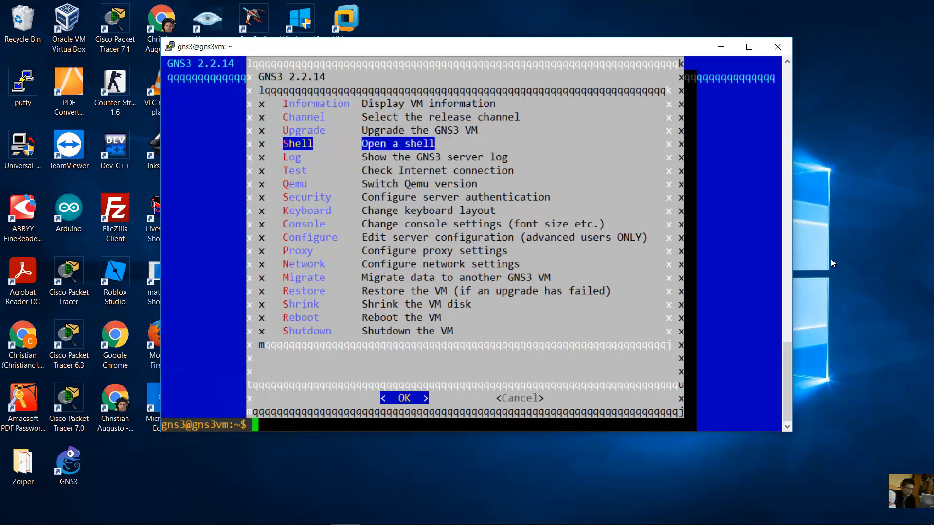
- Run sudo apt update, then sudo apt install python and confirm with Y
type("sudo apt u")
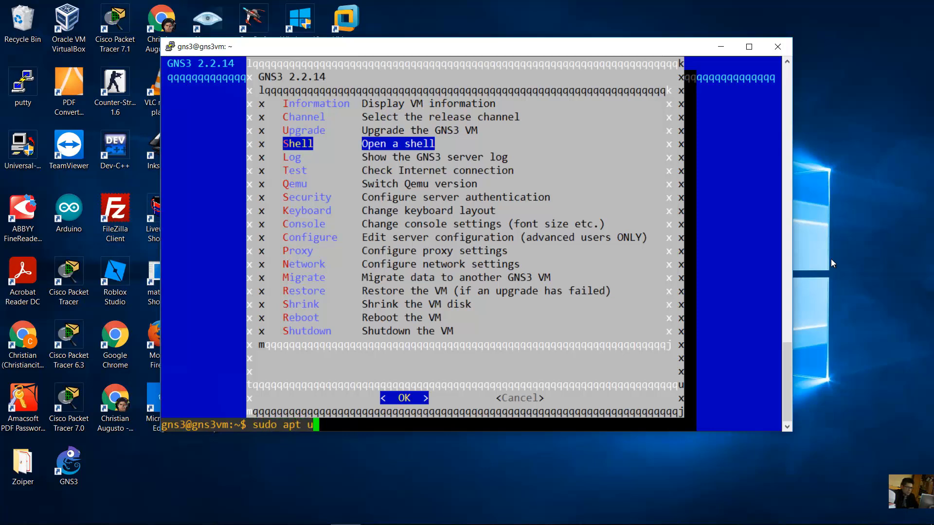
type("pdate")
key("Return")
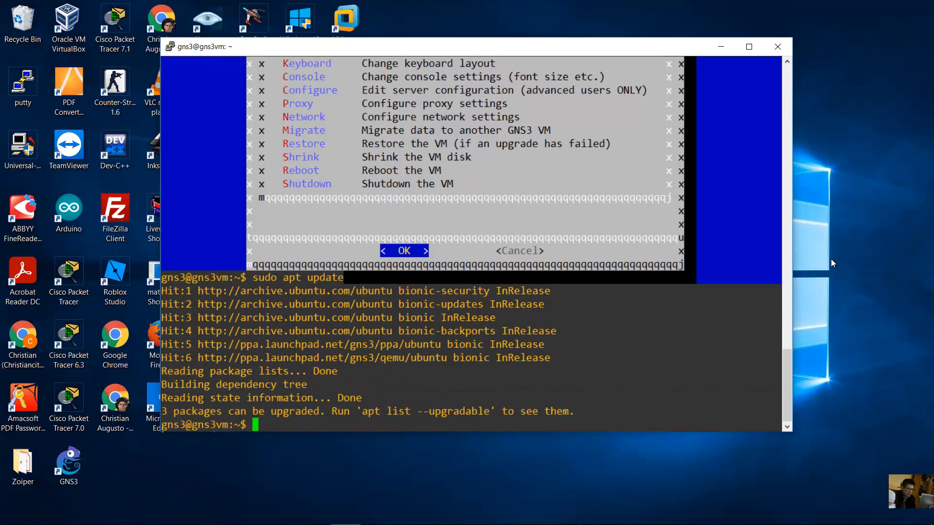
type("sudo apt")
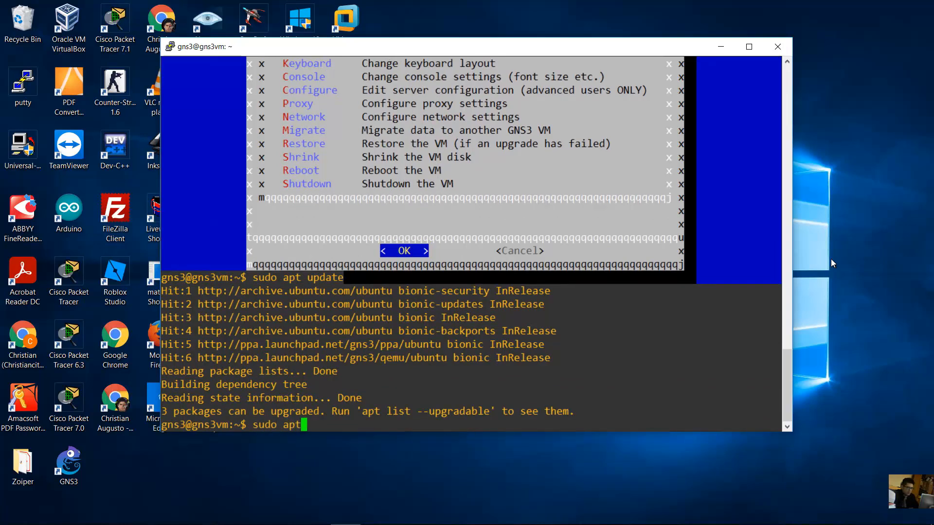
type(" isntall")
key("BackSpace")
key("BackSpace")
key("BackSpace")
key("BackSpace")
key("BackSpace")
key("BackSpace")
type("nstall python")
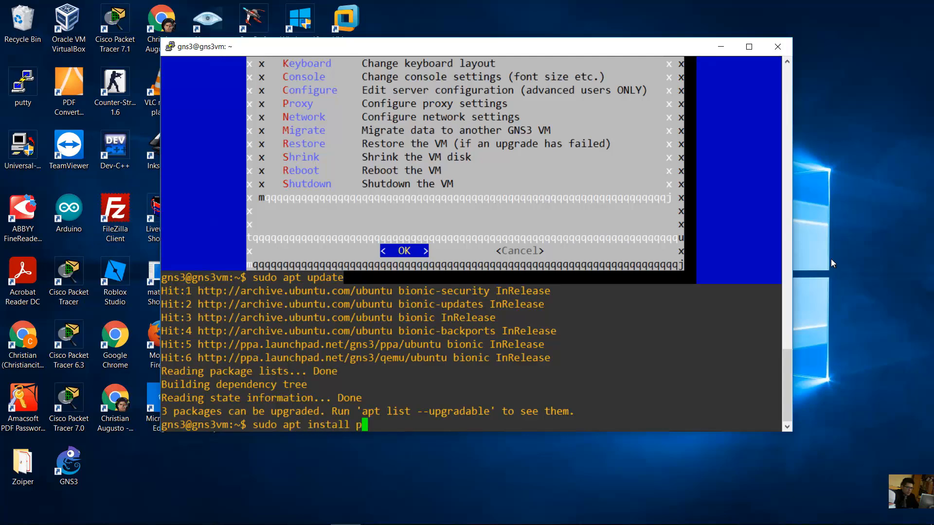
key("Return")
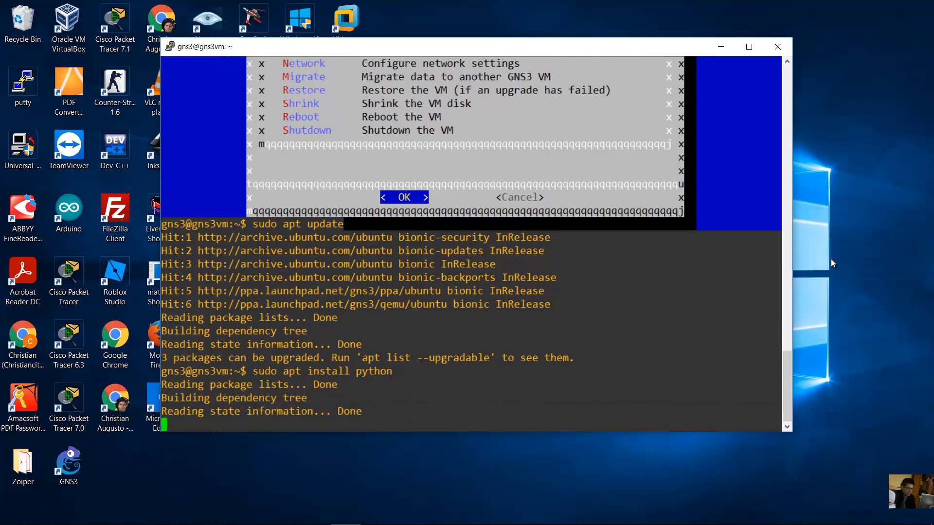
type("Y")
key("Return")
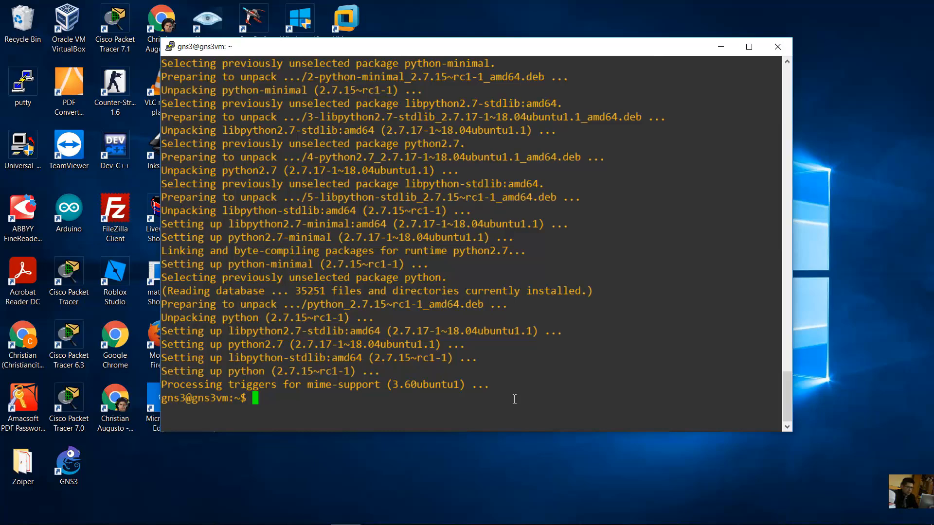
type("ls -l")
- List the home folder and inspect CiscoIOUKeygen3f.py's current rw-rw-r-- permissions
key("Return")
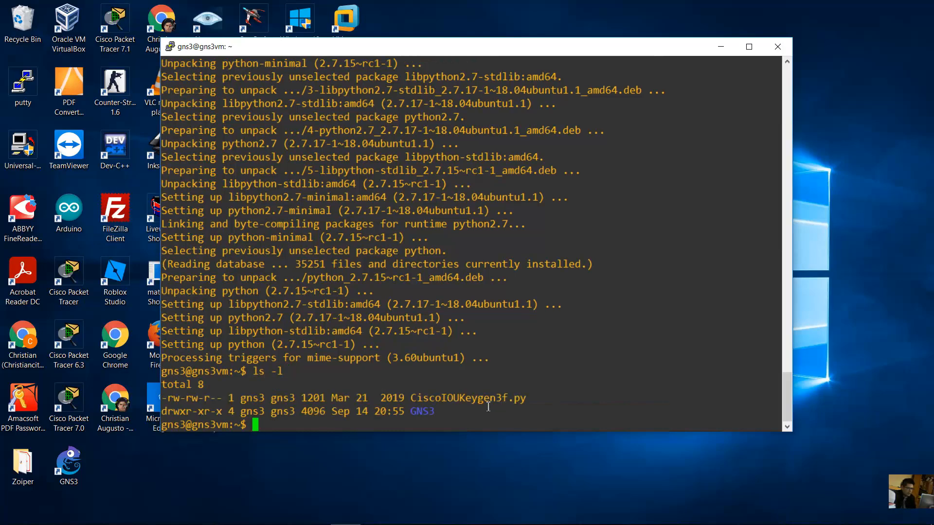
left_click_drag(411, 398, 534, 394)
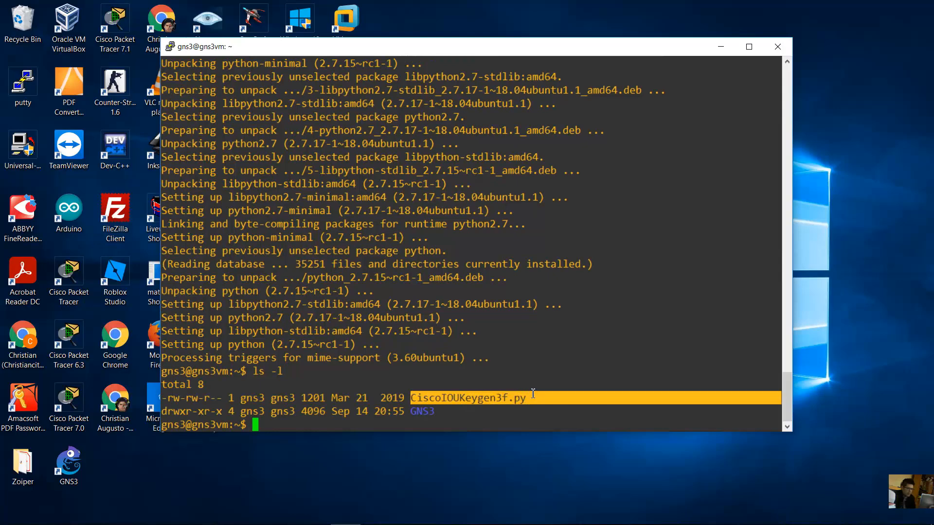
left_click(526, 393)
left_click_drag(412, 398, 526, 397)
left_click(412, 424)
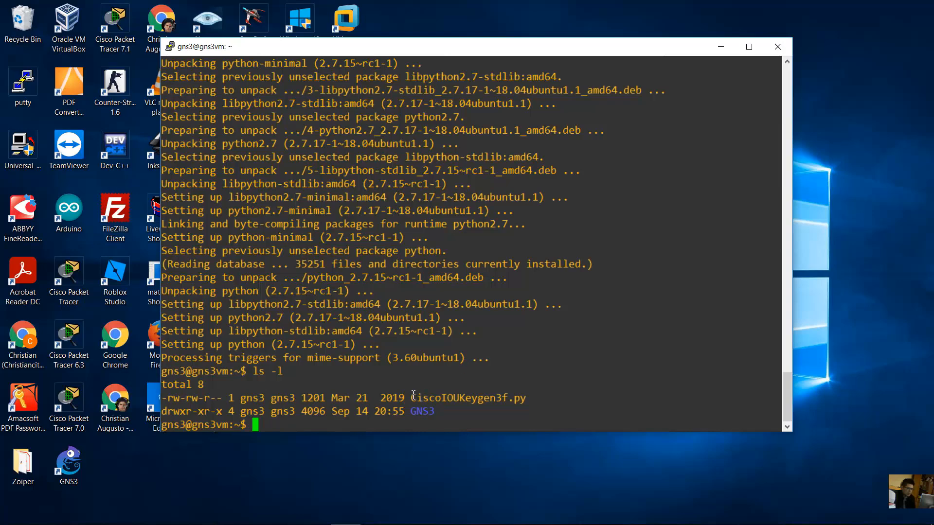
left_click_drag(427, 398, 532, 395)
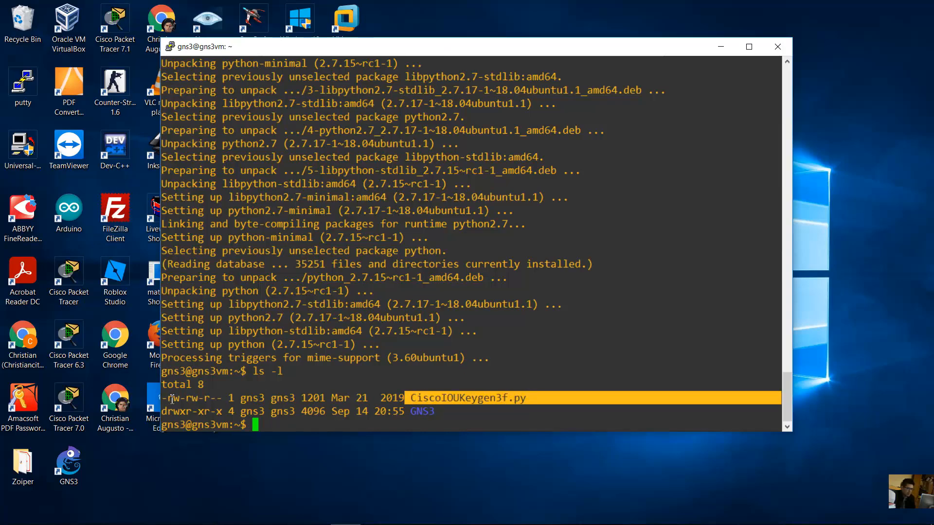
left_click_drag(172, 399, 222, 398)
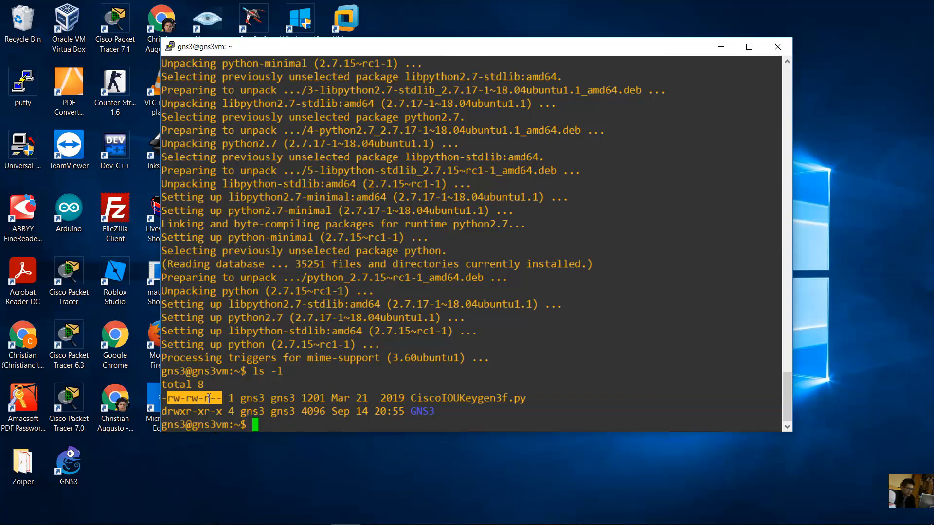
left_click(299, 402)
- Make CiscoIOUKeygen3f.py executable with sudo chmod +x and confirm the new execute permission
type("sudo chmod")
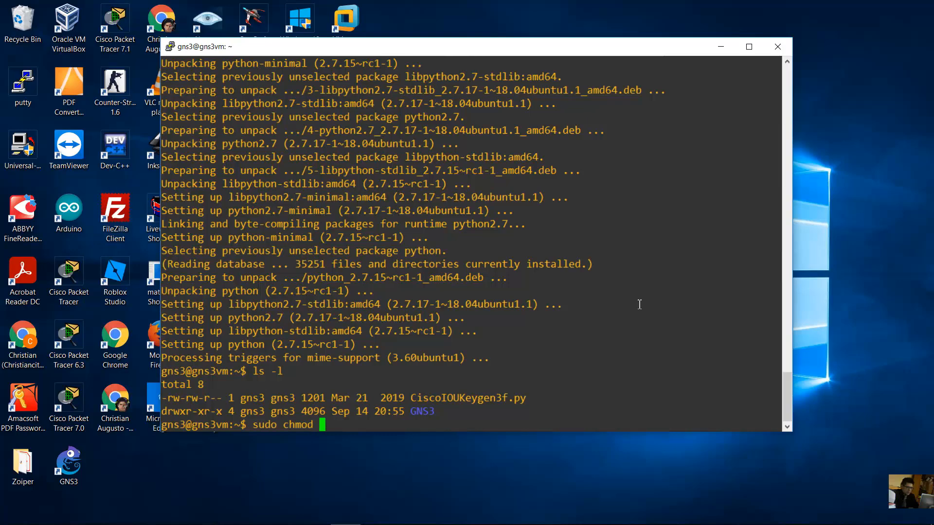
type(" +x Cisco")
key("Tab")
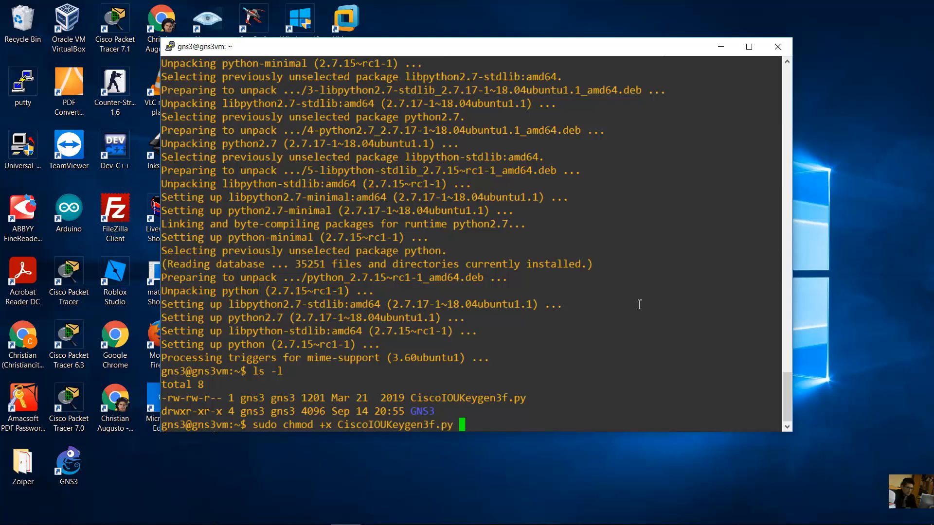
key("Return")
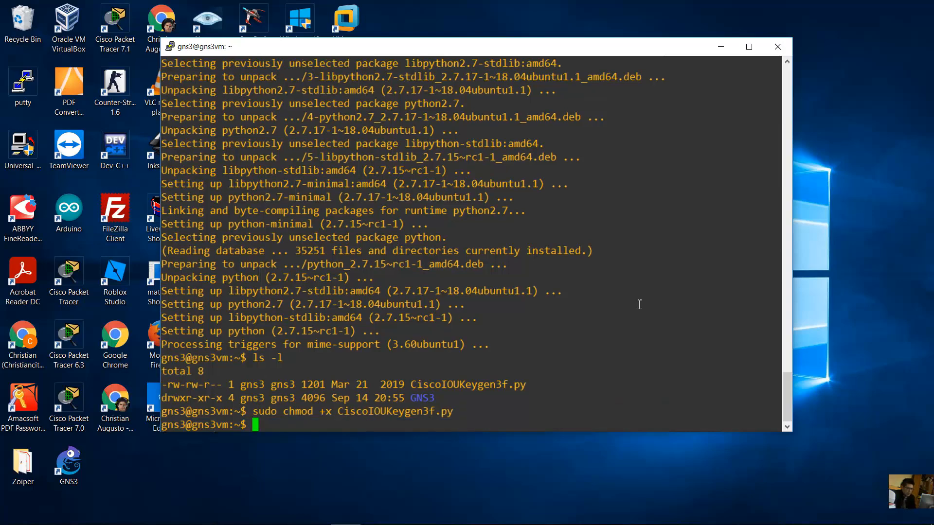
type("ls -l")
key("Return")
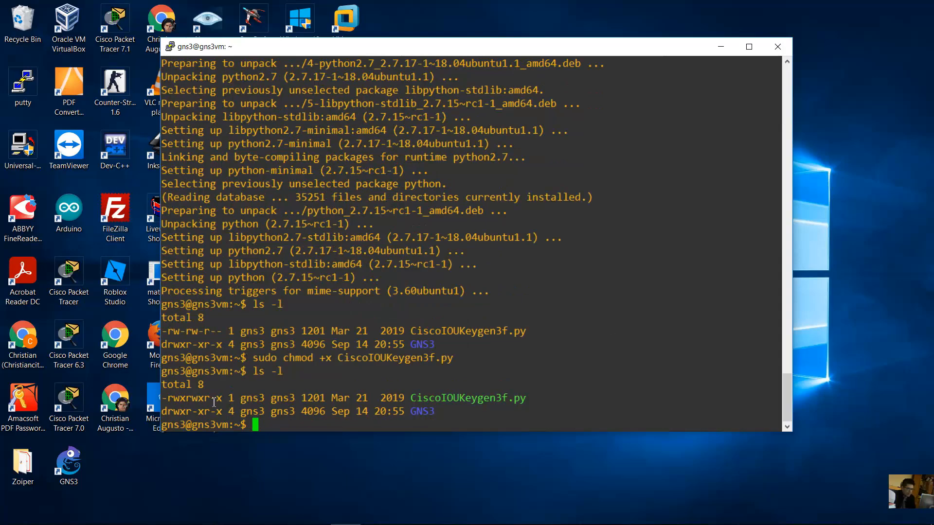
left_click_drag(222, 401, 227, 400)
- Run sudo python3 CiscoIOUKeygen3f.py to generate the gns3vm licence into iourc.txt, then return to WinSCP
type("sudo py")
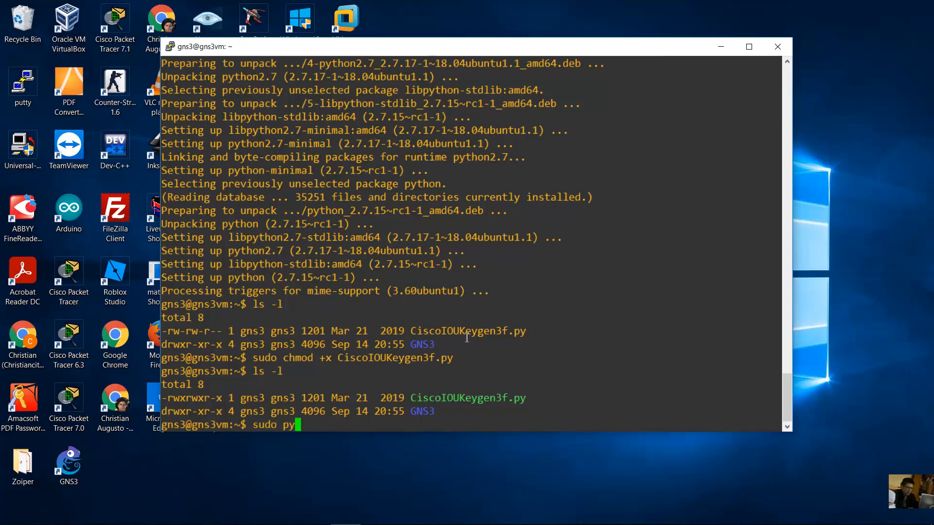
type("thon3 Cisco")
key("Tab")
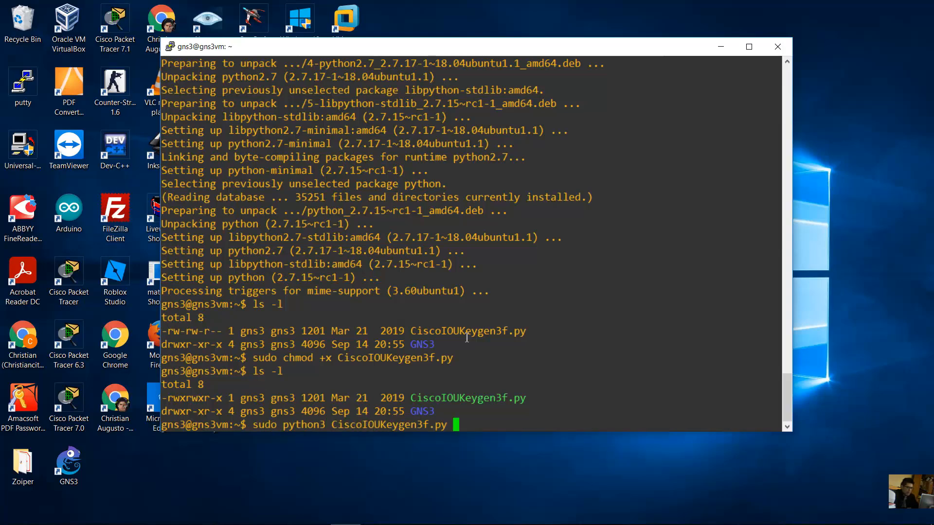
key("Return")
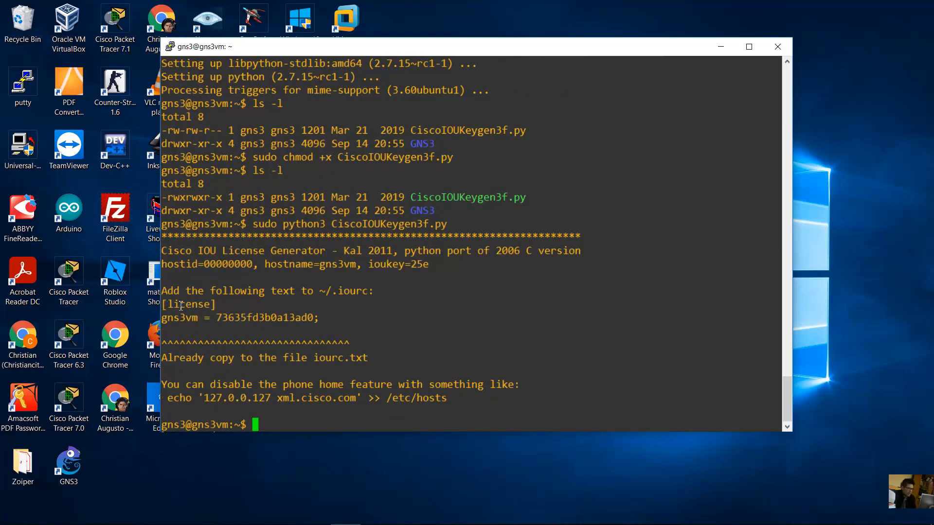
left_click_drag(163, 304, 327, 316)
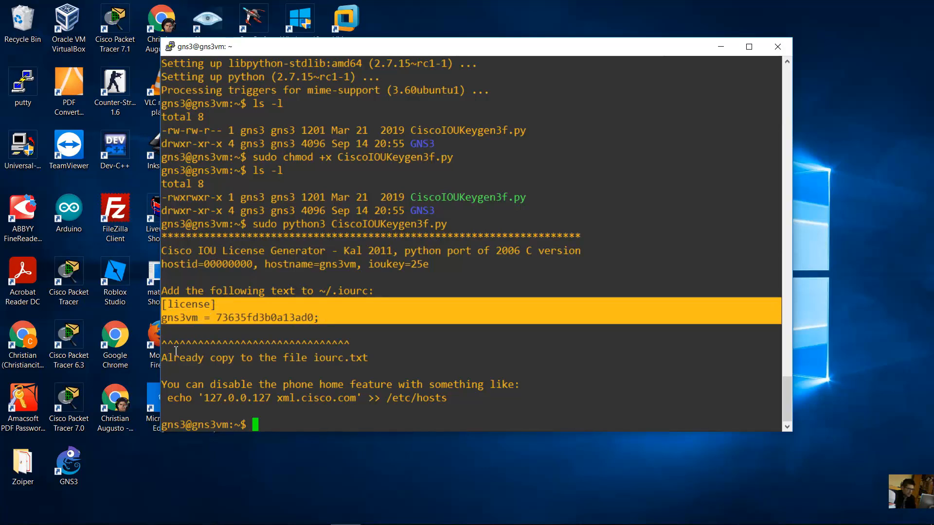
left_click_drag(167, 357, 370, 358)
left_click(330, 373)
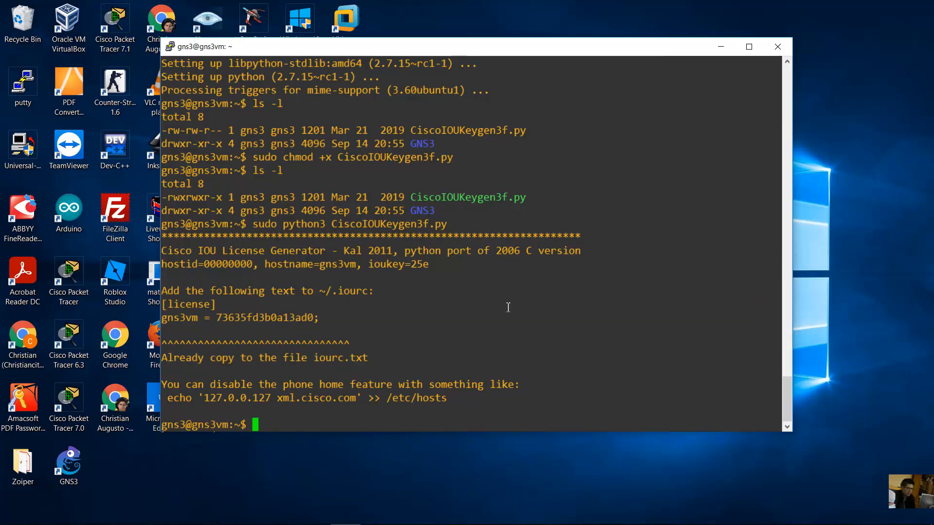
left_click(316, 513)
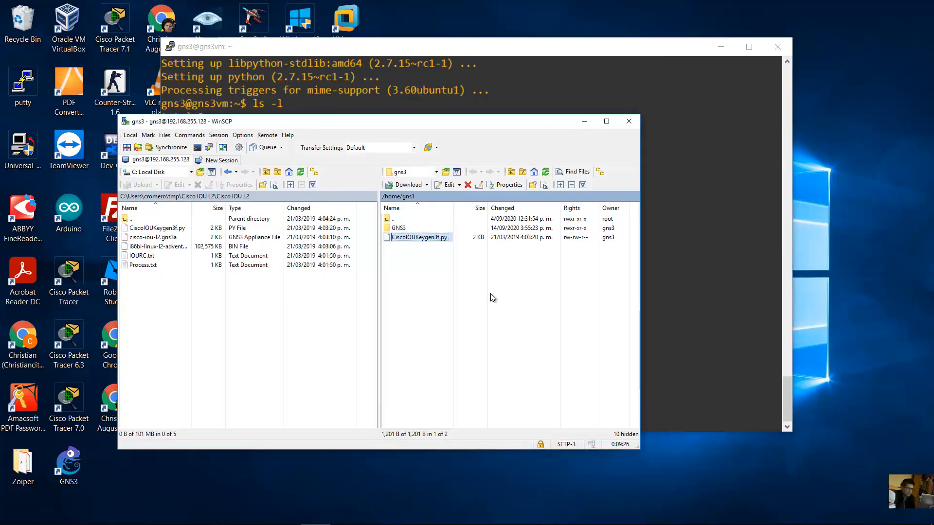
- Refresh the server listing in WinSCP so the new iourc.txt appears
right_click(439, 275)
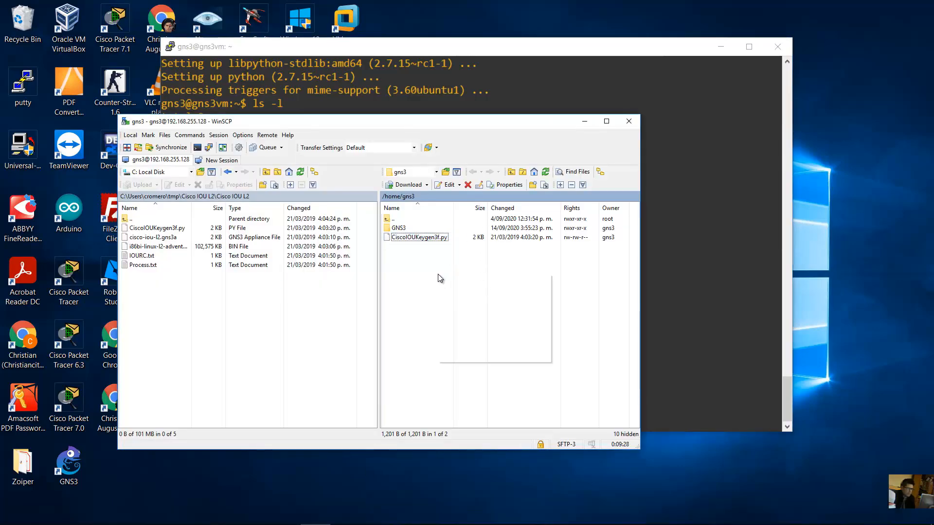
left_click(467, 291)
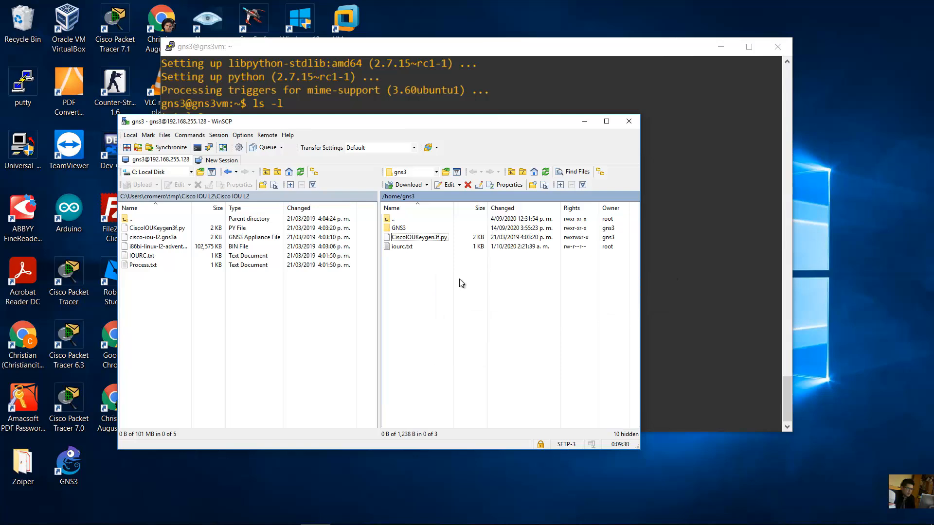
left_click(402, 246)
left_click(402, 247)
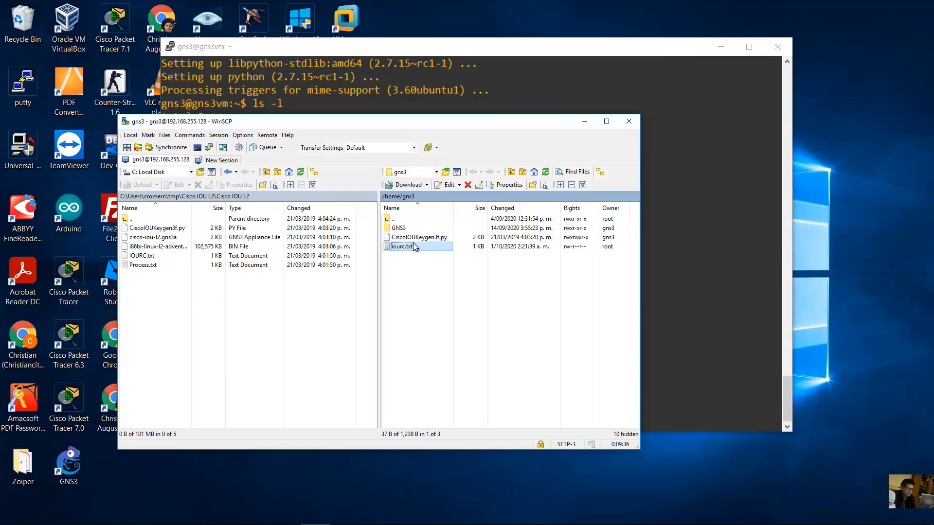
left_click_drag(429, 123, 446, 125)
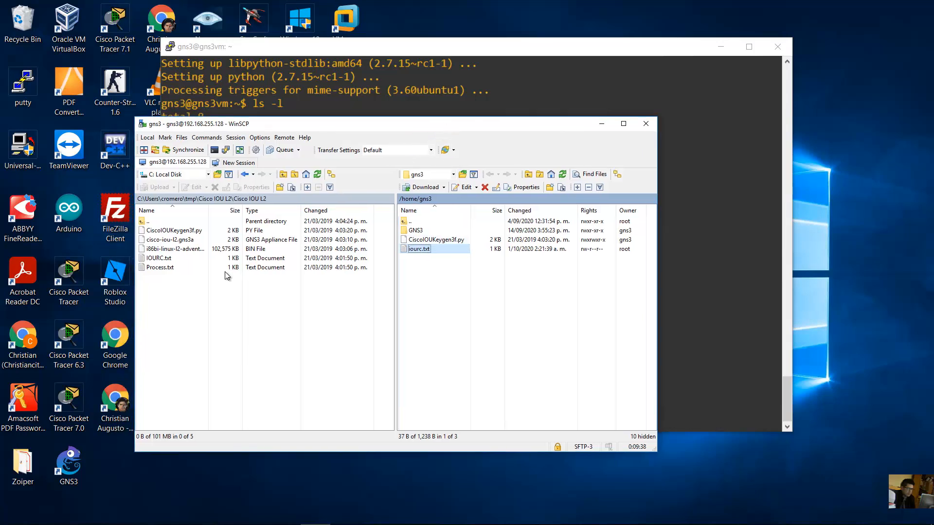
- Delete the old local IOURC.txt to the recycle bin
left_click(159, 259)
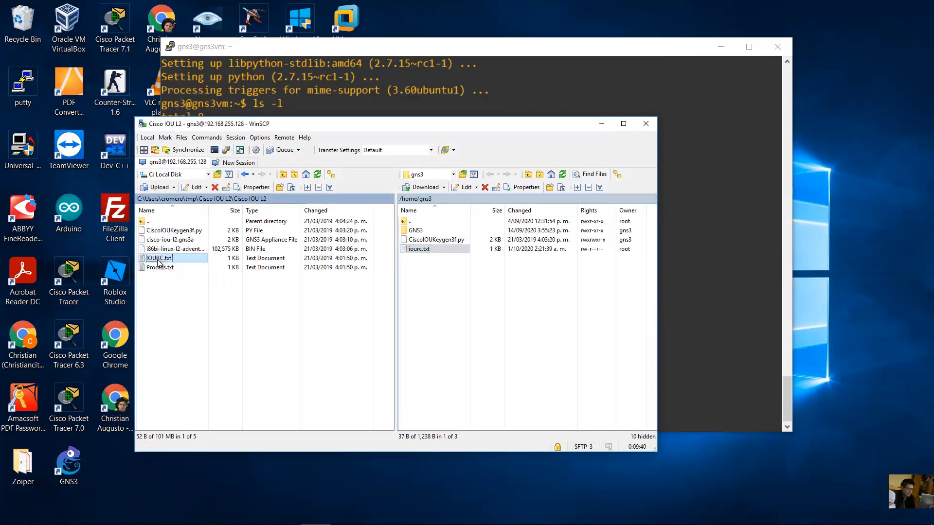
left_click_drag(176, 297, 142, 229)
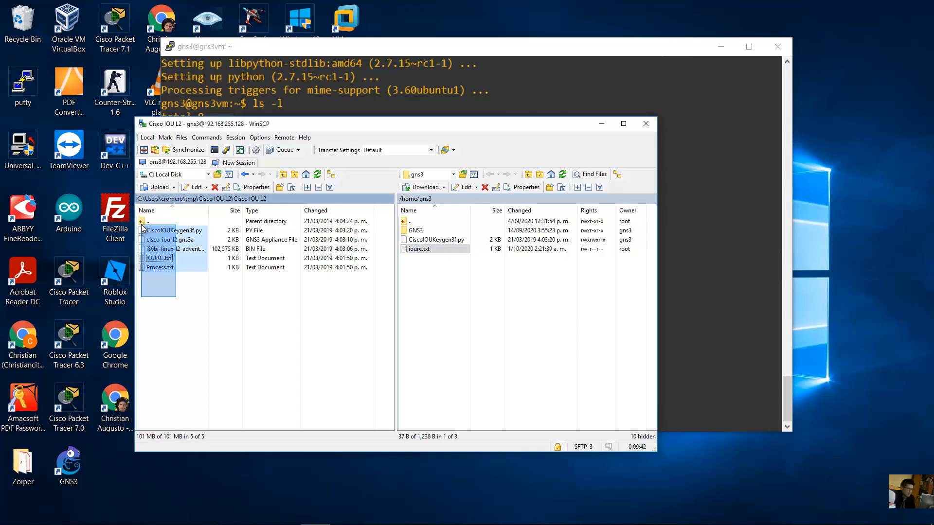
left_click(157, 258)
right_click(156, 261)
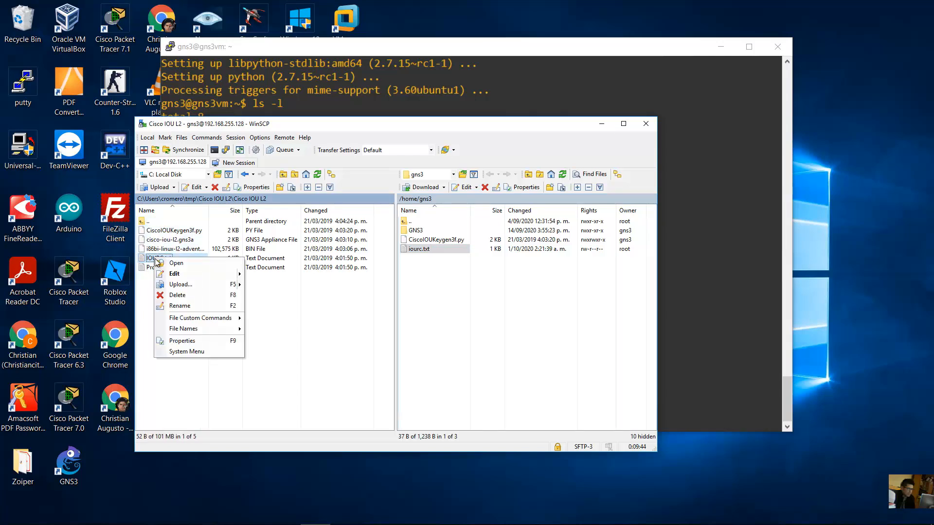
left_click(176, 295)
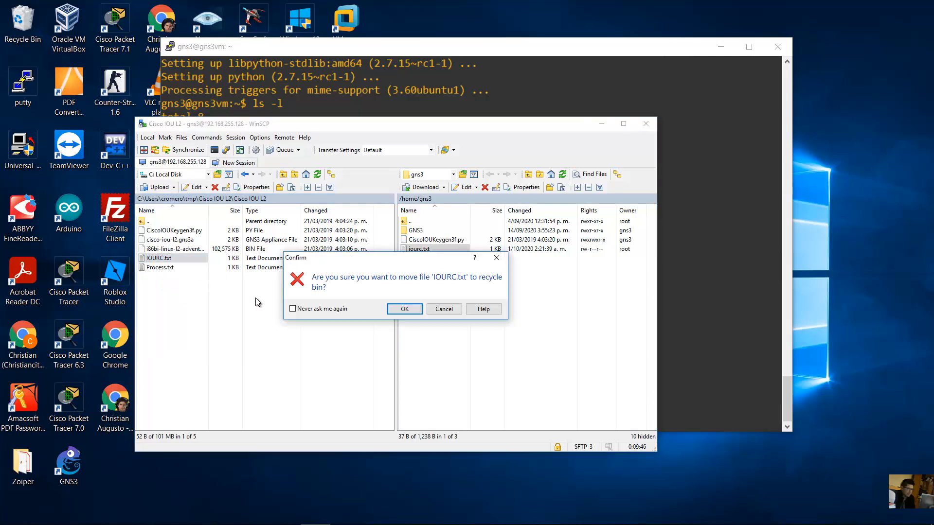
left_click(415, 309)
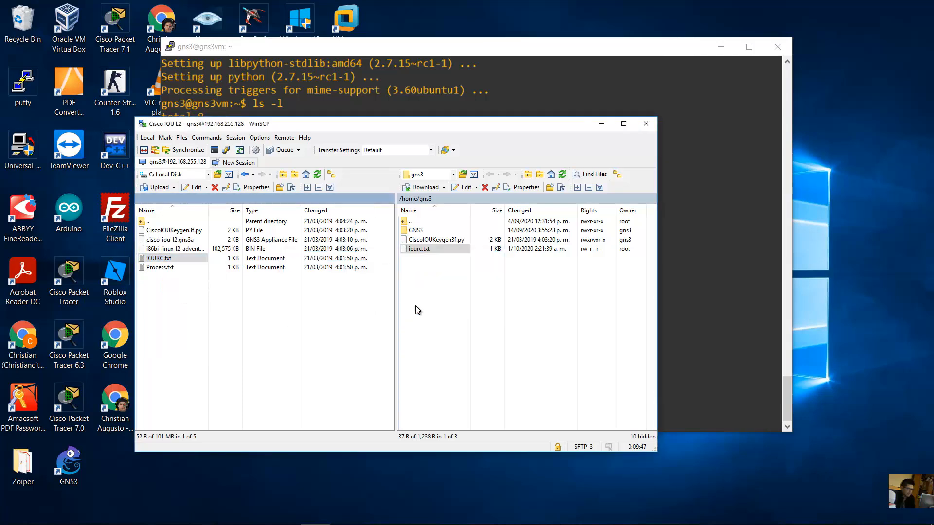
- Copy iourc.txt from the server into the local Cisco IOU L2 folder and minimize WinSCP
left_click(464, 298)
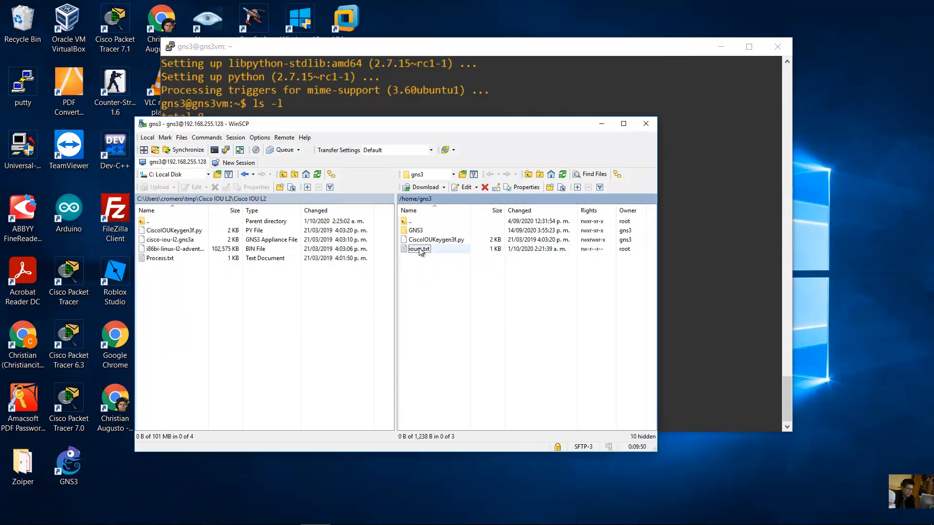
left_click_drag(420, 251, 167, 284)
left_click(159, 260)
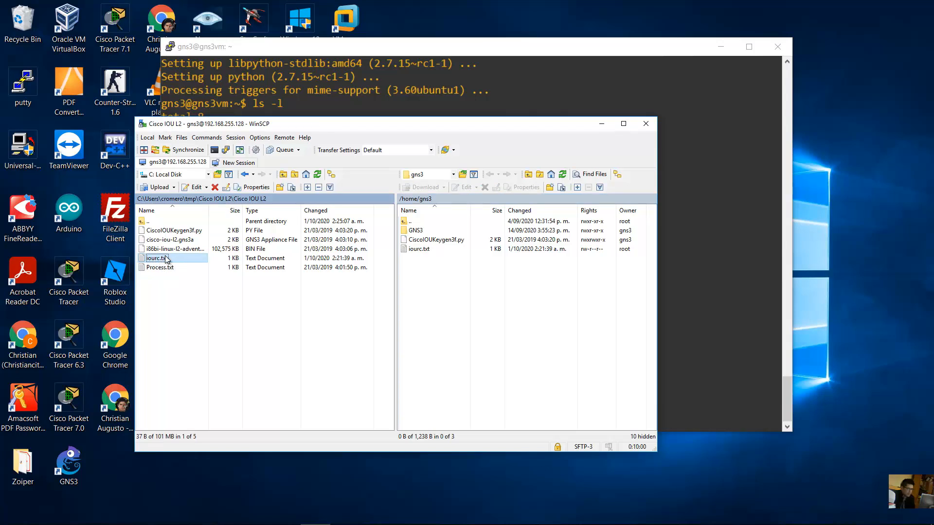
left_click(242, 278)
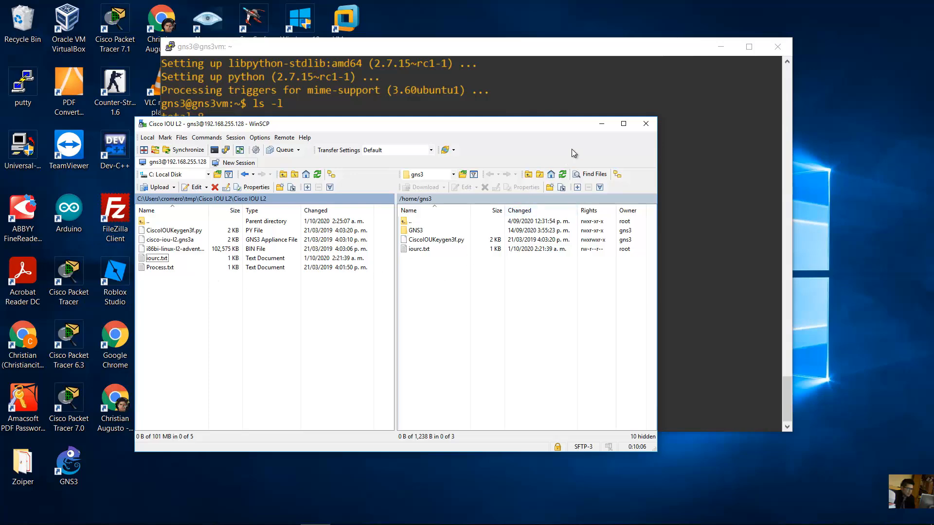
left_click(600, 123)
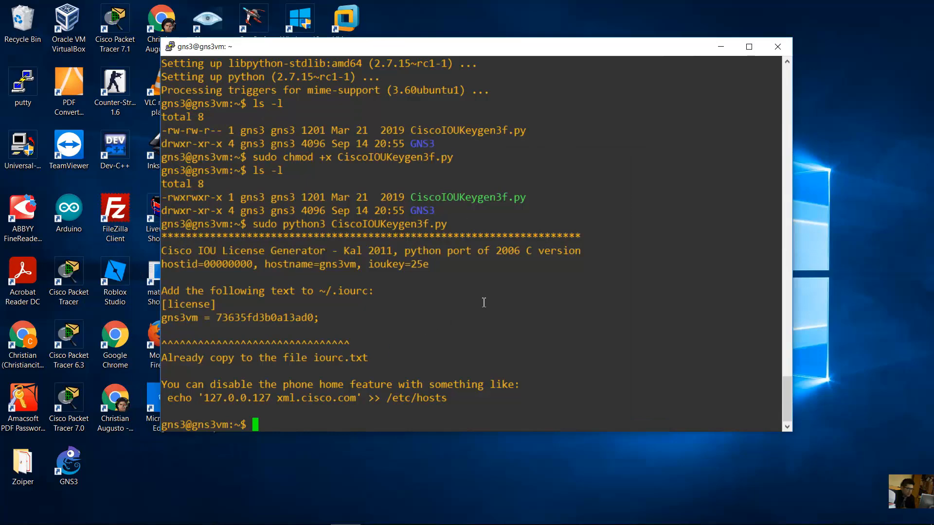
- List the home directory to locate iourc.txt
type("ls -l")
key("Return")
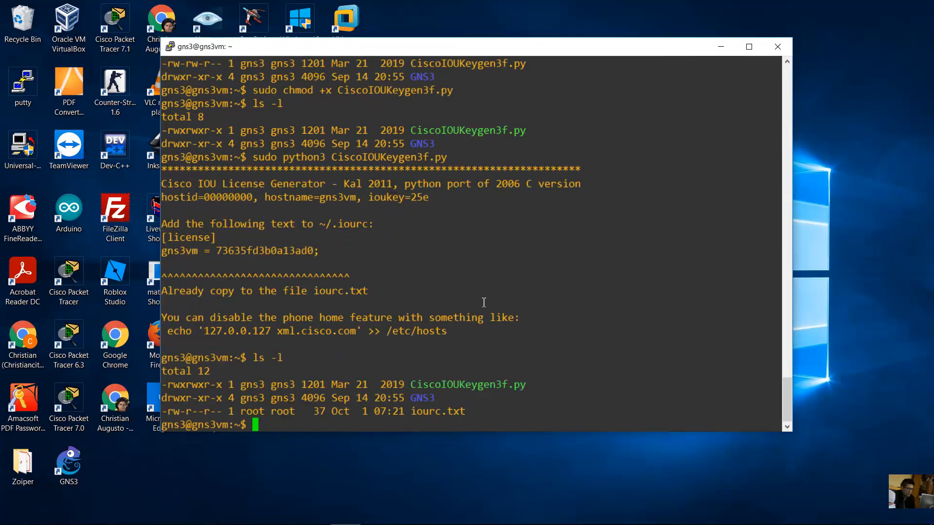
left_click_drag(412, 413, 461, 414)
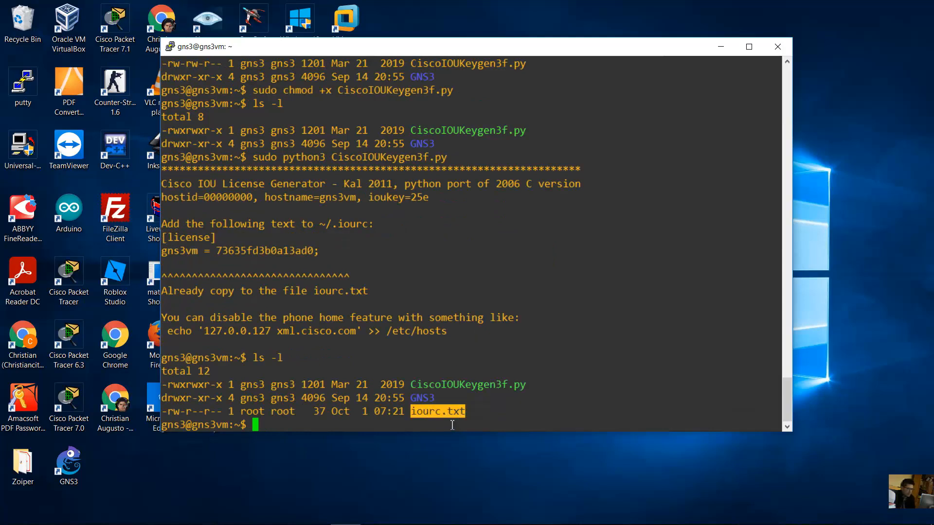
left_click(453, 424)
- Copy iourc.txt into /opt/gns3/images/ with sudo cp
type("sudo cp ")
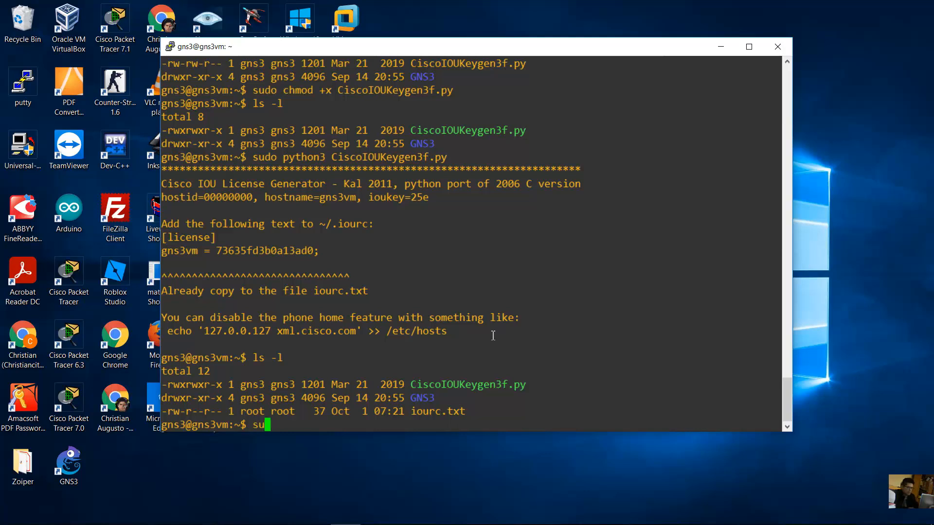
type("/")
key("BackSpace")
type("o")
key("BackSpace")
type("iour")
key("Tab")
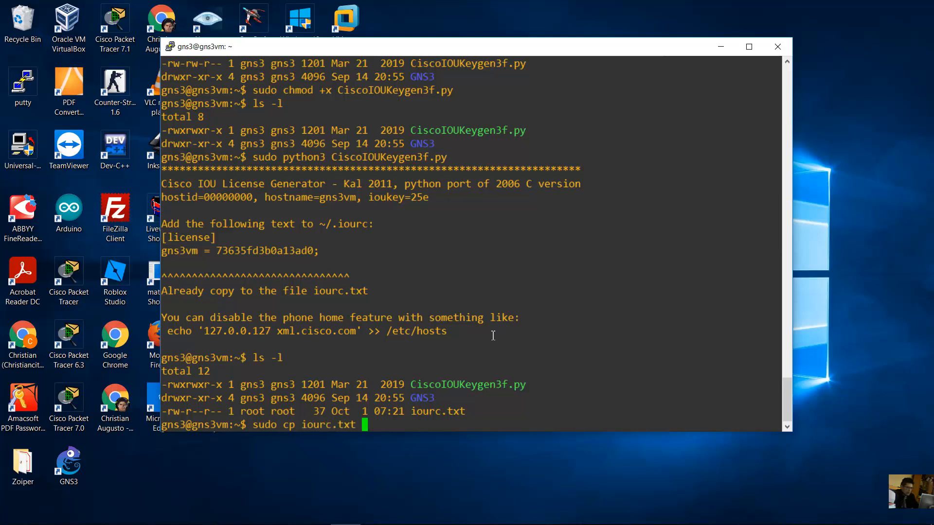
type("/op")
key("Tab")
type("gns3/images")
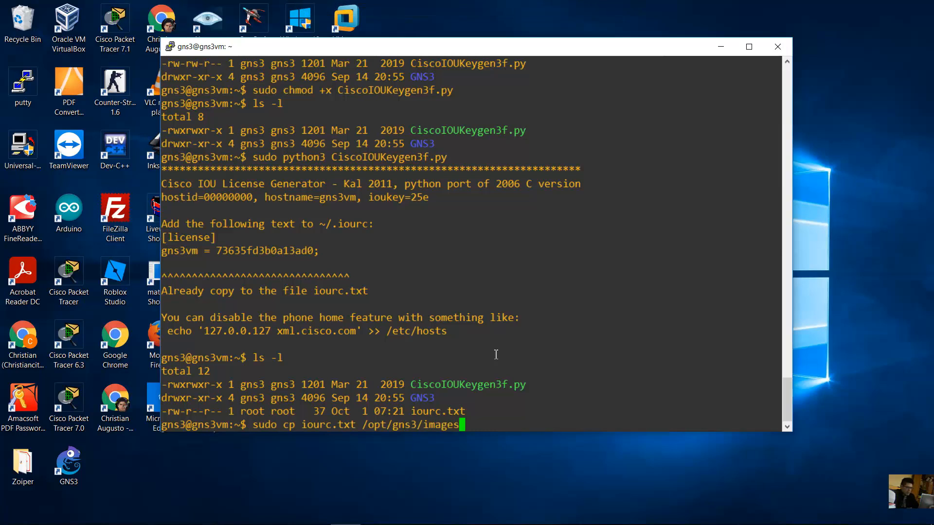
type("/")
key("Return")
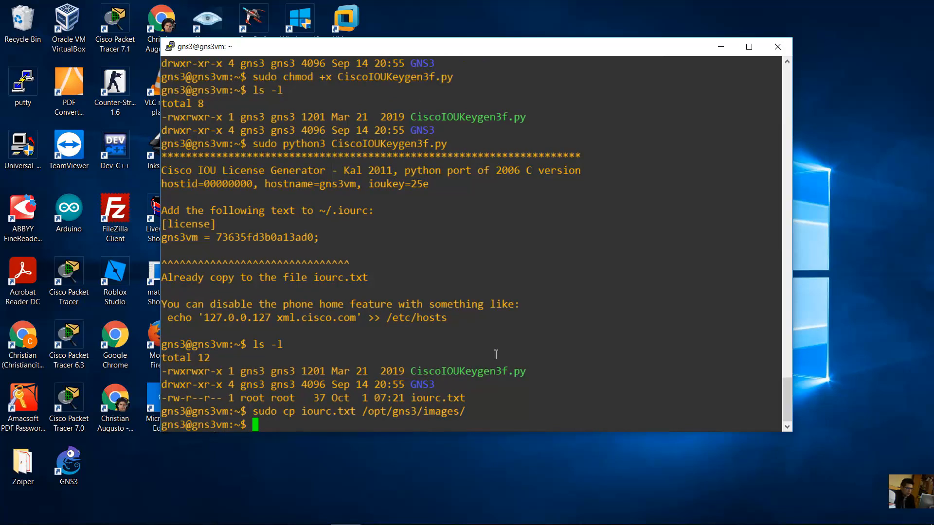
- List /opt/gns3/images/ to confirm iourc.txt sits beside the QEMU folder
key("Up")
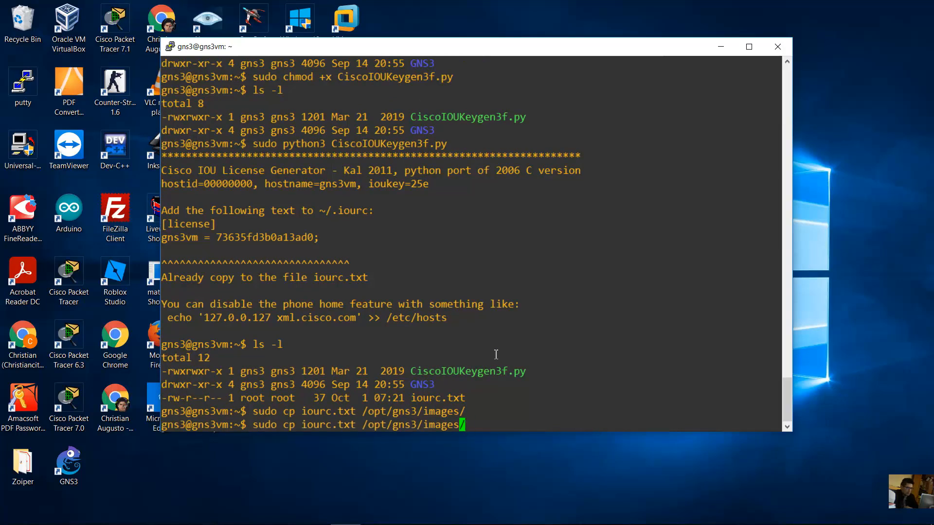
key("Left")
key("Left")
key("Left")
key("Left")
key("Left")
key("Left")
key("Left")
key("Left")
key("Left")
key("Left")
key("Left")
key("Left")
key("Left")
key("Left")
key("Left")
key("Left")
key("Left")
key("Left")
key("BackSpace")
key("BackSpace")
key("BackSpace")
key("BackSpace")
key("BackSpace")
key("BackSpace")
key("BackSpace")
key("BackSpace")
key("BackSpace")
key("BackSpace")
key("BackSpace")
key("BackSpace")
key("BackSpace")
key("BackSpace")
key("BackSpace")
key("BackSpace")
key("BackSpace")
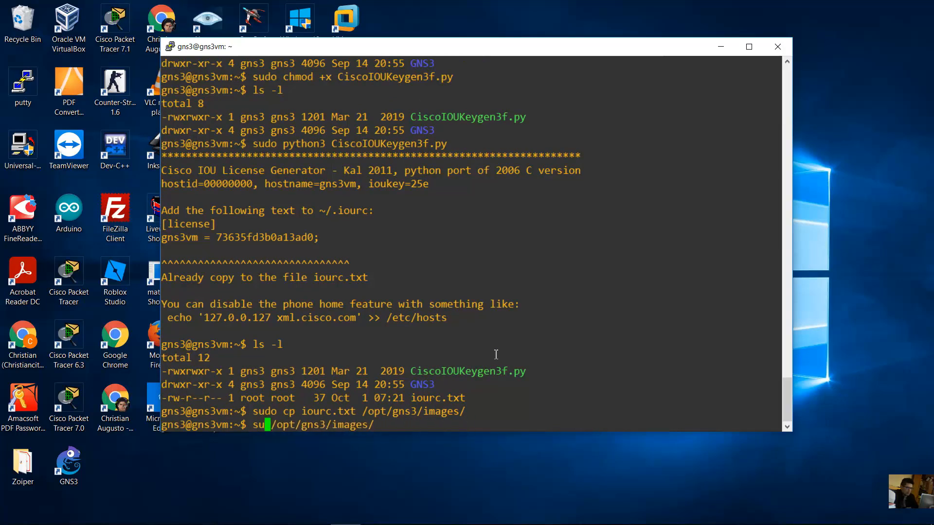
type("ls -l")
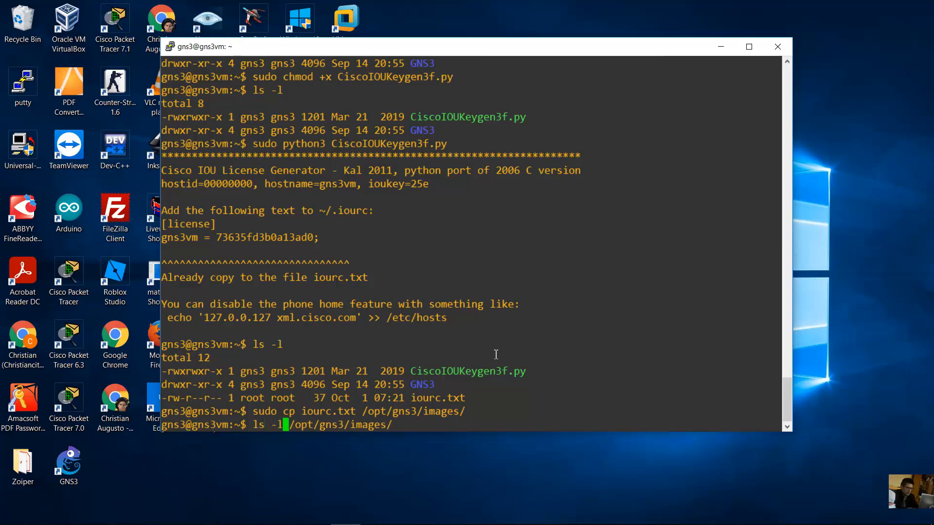
key("Return")
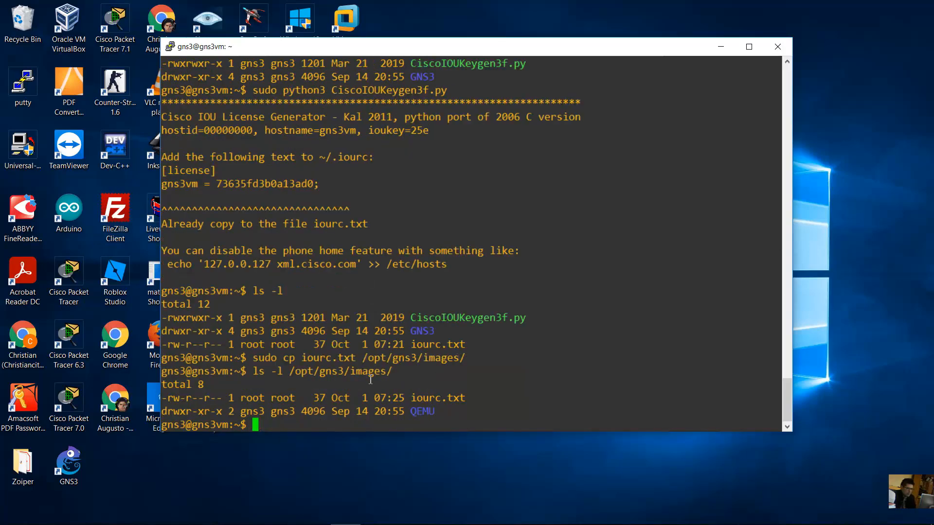
left_click_drag(289, 373, 467, 394)
left_click(420, 400)
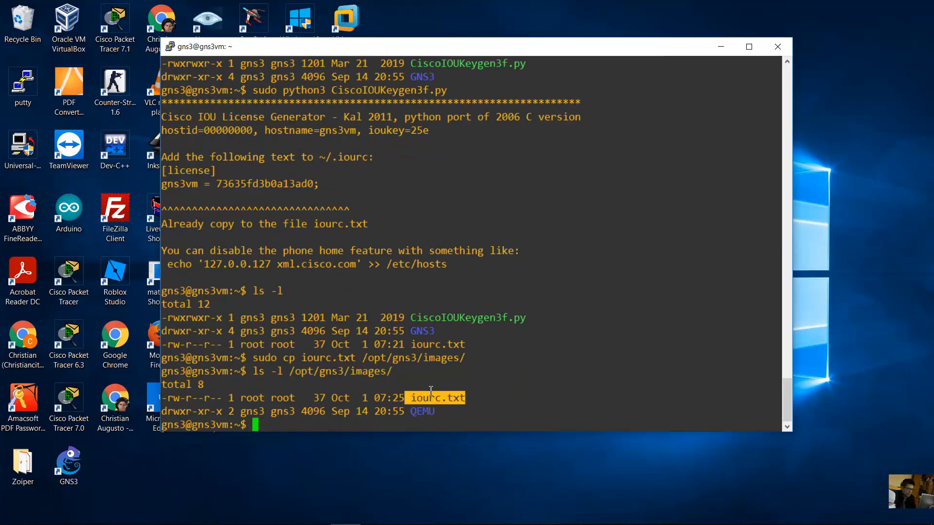
left_click(402, 426)
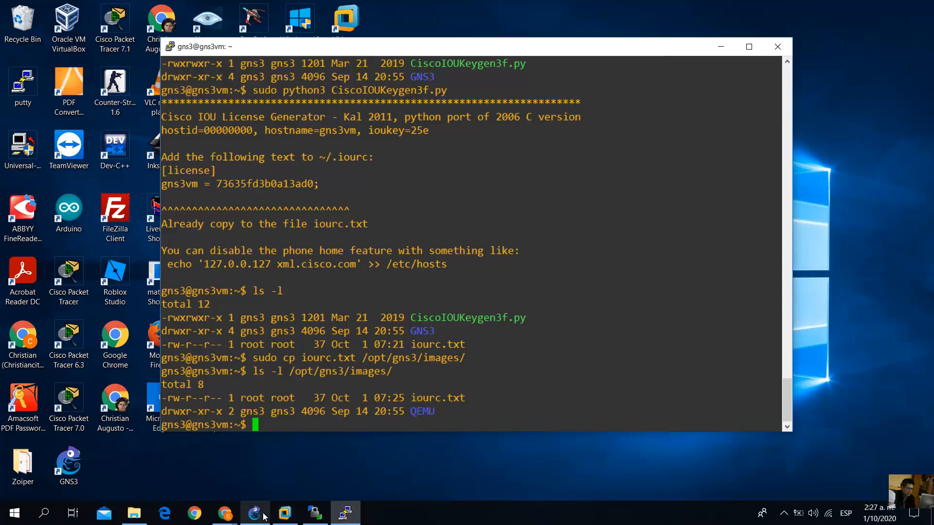
- Open GNS3 Preferences at the IOS on UNIX page
left_click(265, 516)
left_click(30, 20)
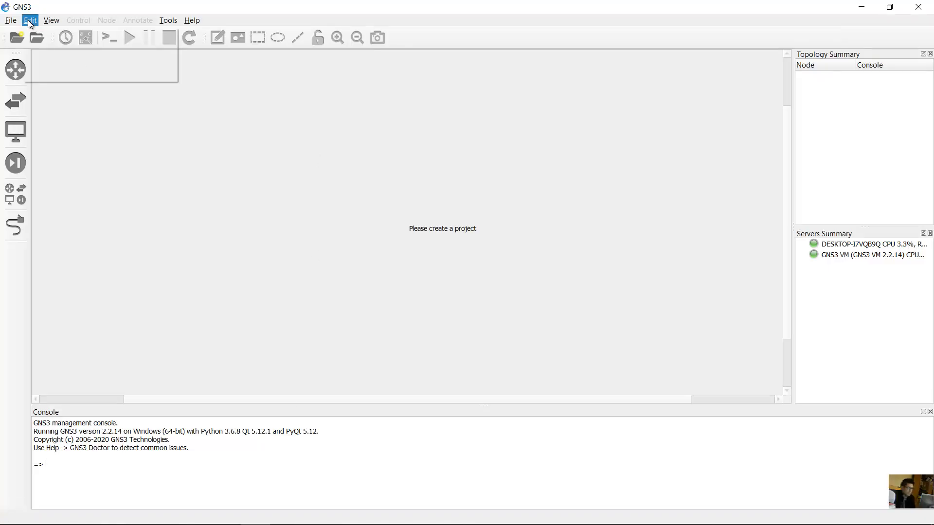
left_click(77, 76)
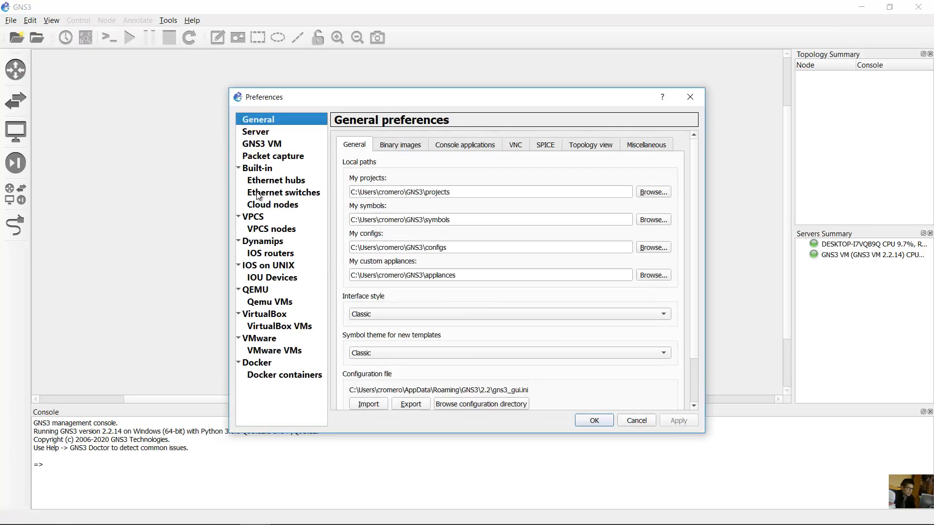
left_click(276, 268)
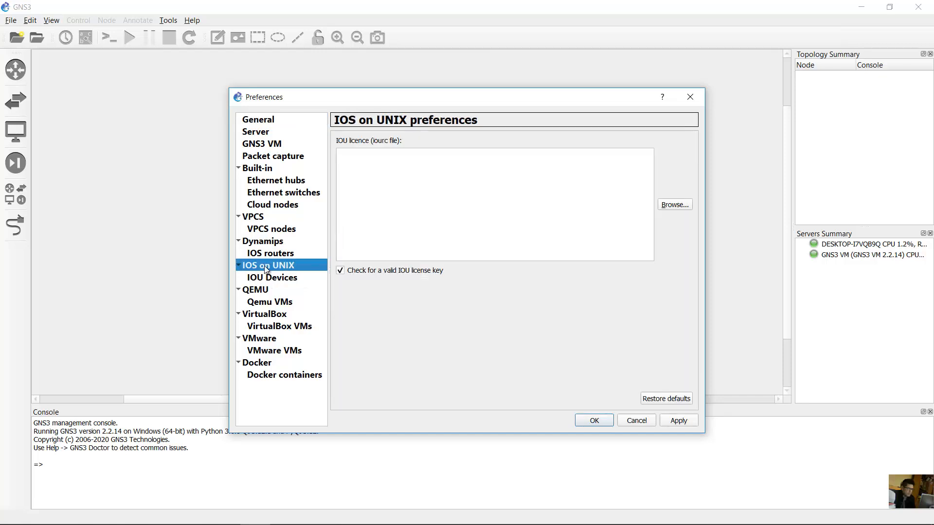
- Load the IOU licence from tmp\Cisco IOU L2\Cisco IOU L2\iourc
left_click(673, 207)
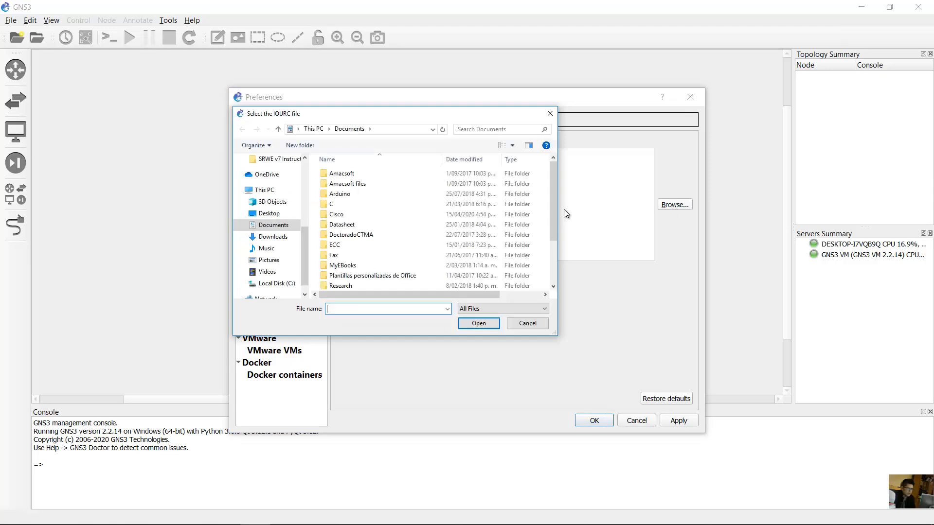
left_click_drag(553, 217, 553, 259)
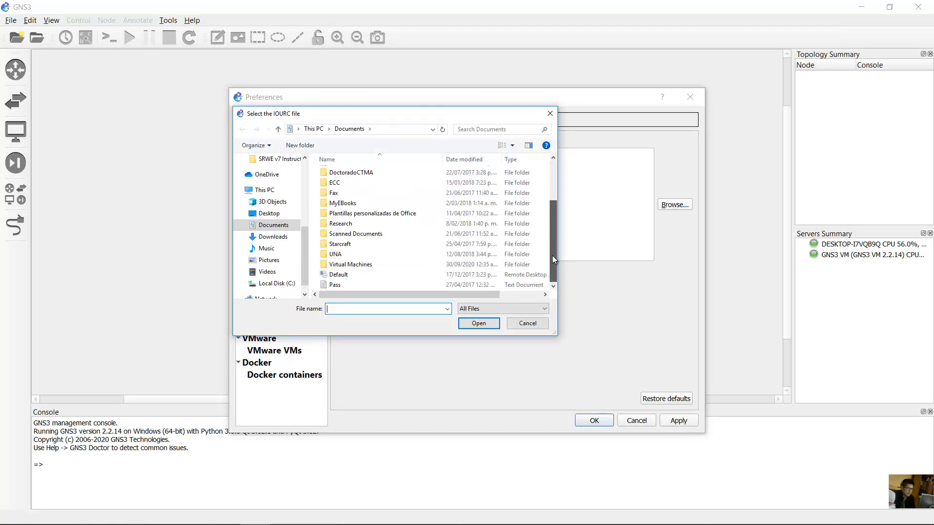
left_click_drag(554, 209, 554, 171)
scroll(274, 196, "up", 3)
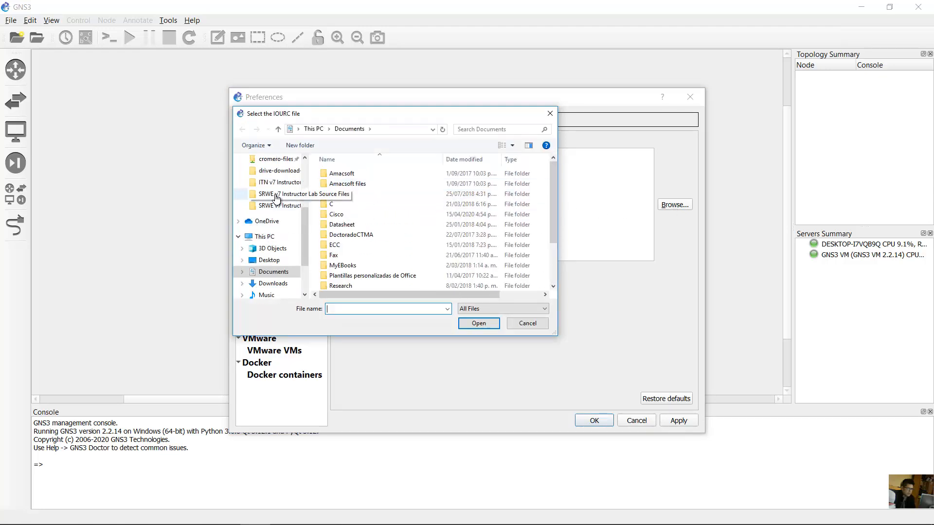
left_click(265, 182)
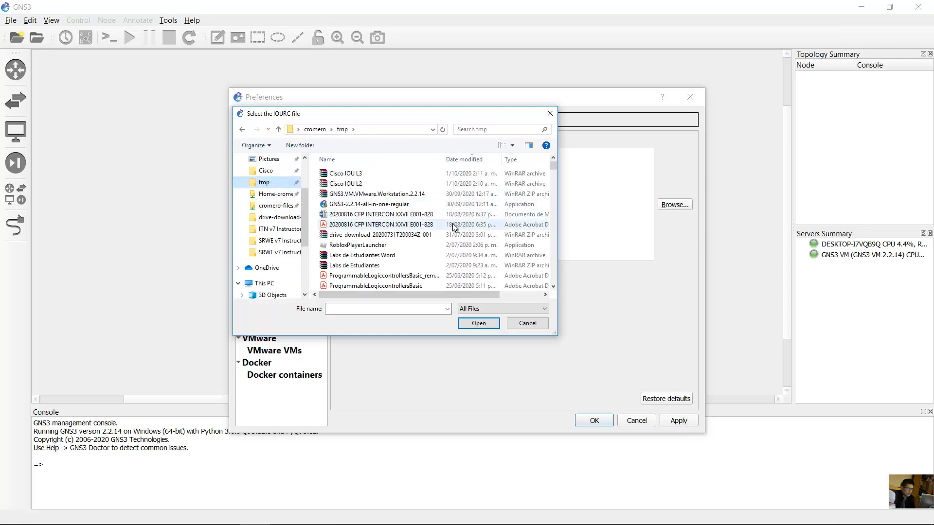
left_click_drag(550, 172, 553, 268)
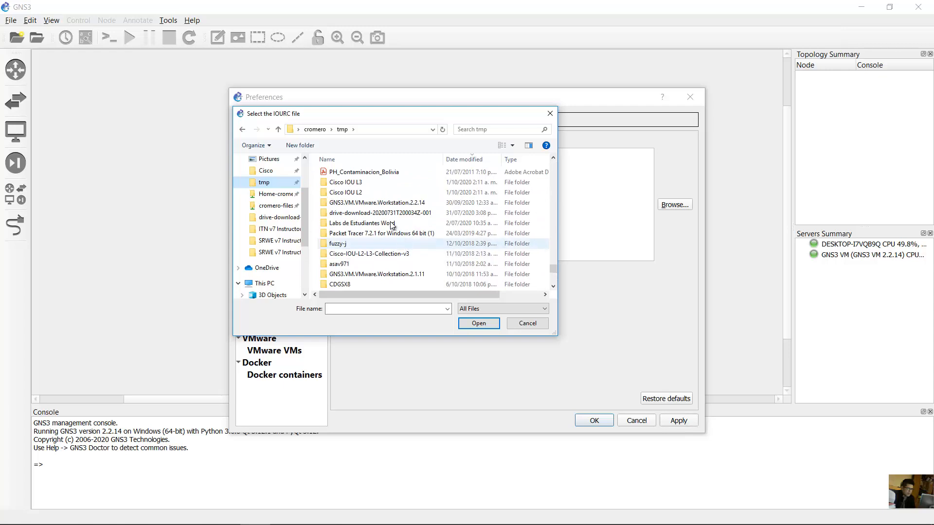
scroll(344, 212, "up", 1)
double_click(349, 222)
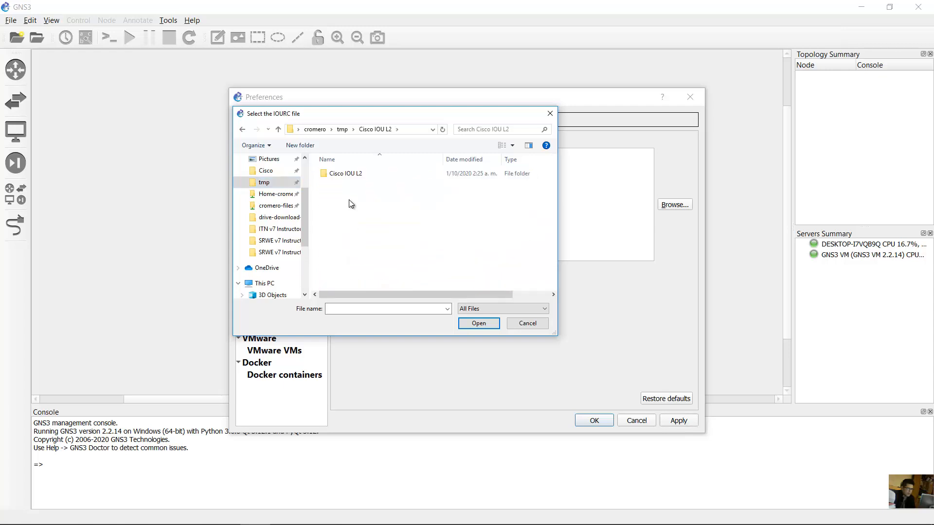
double_click(354, 179)
left_click(343, 205)
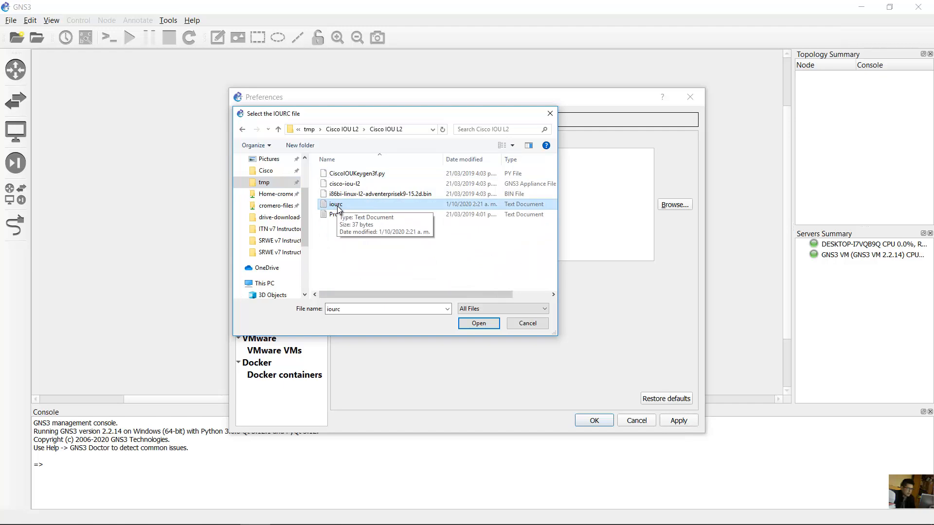
left_click(478, 323)
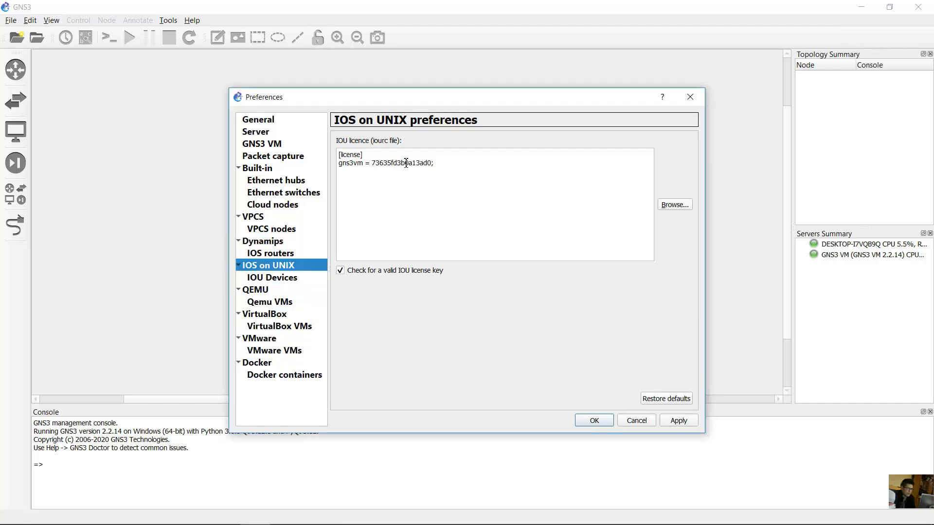
- Apply the loaded gns3vm licence and close Preferences with OK
left_click_drag(435, 162, 313, 146)
left_click(569, 259)
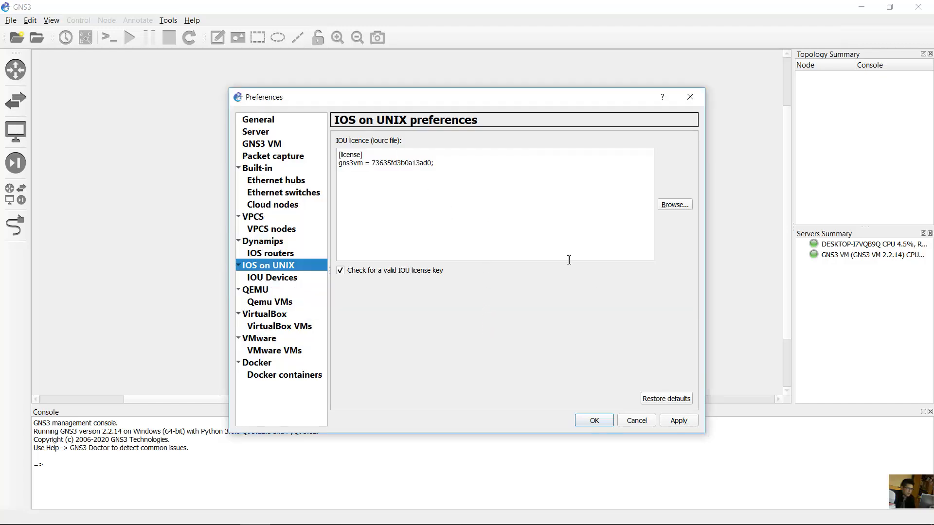
left_click(676, 420)
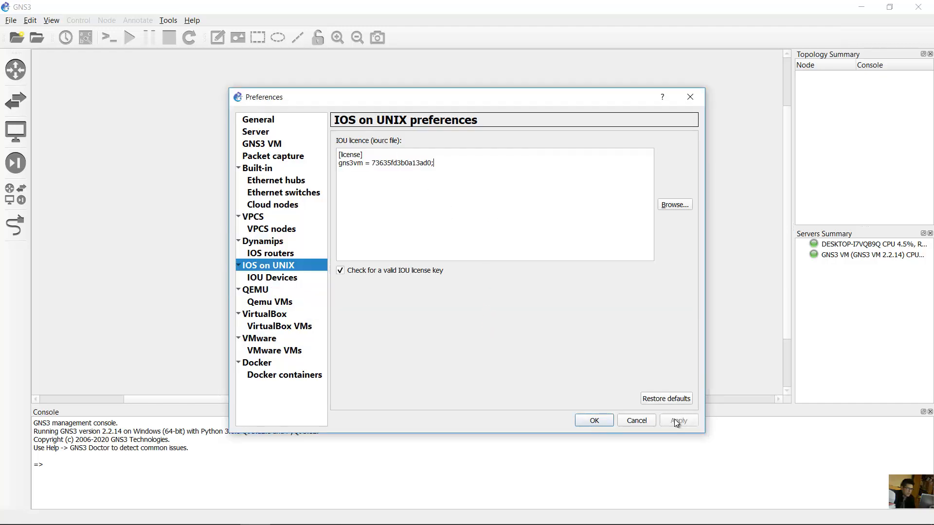
left_click(595, 421)
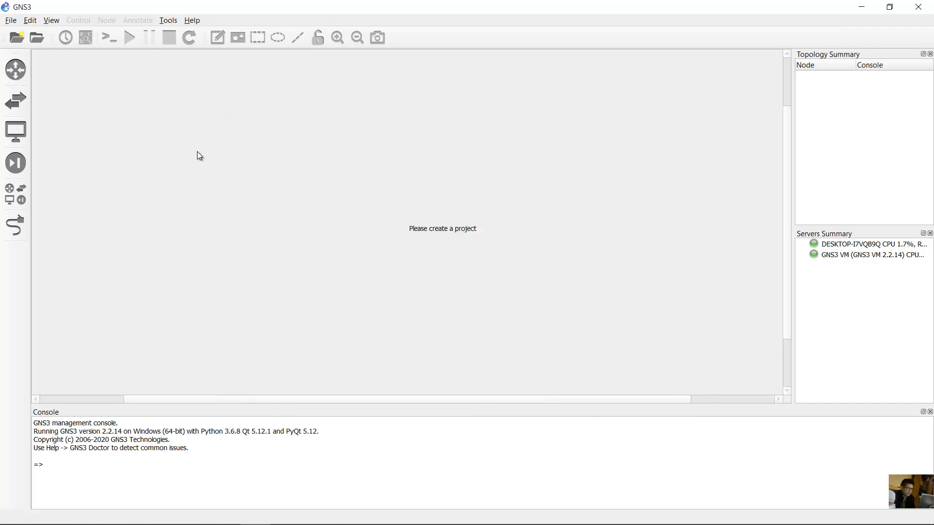
- Start a new template from server appliances and pick Cisco IOU L2 under Switches
left_click(16, 101)
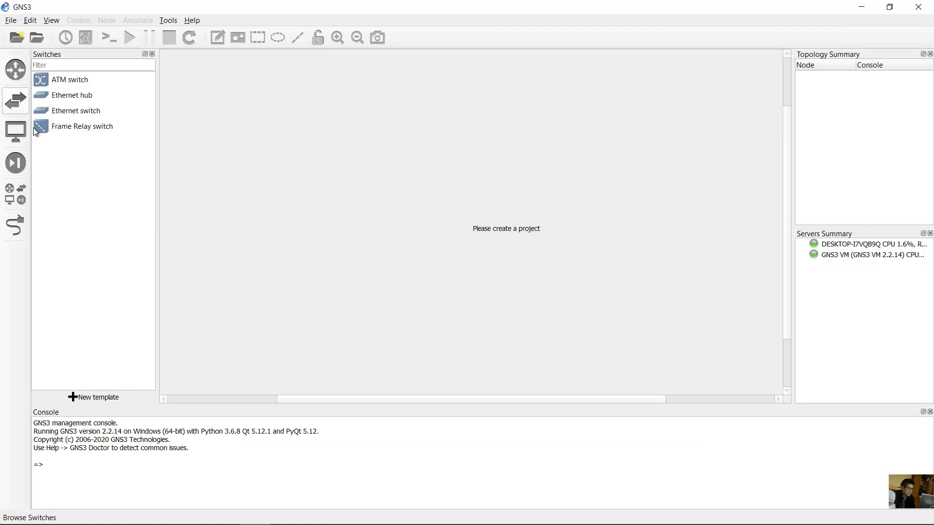
left_click(98, 399)
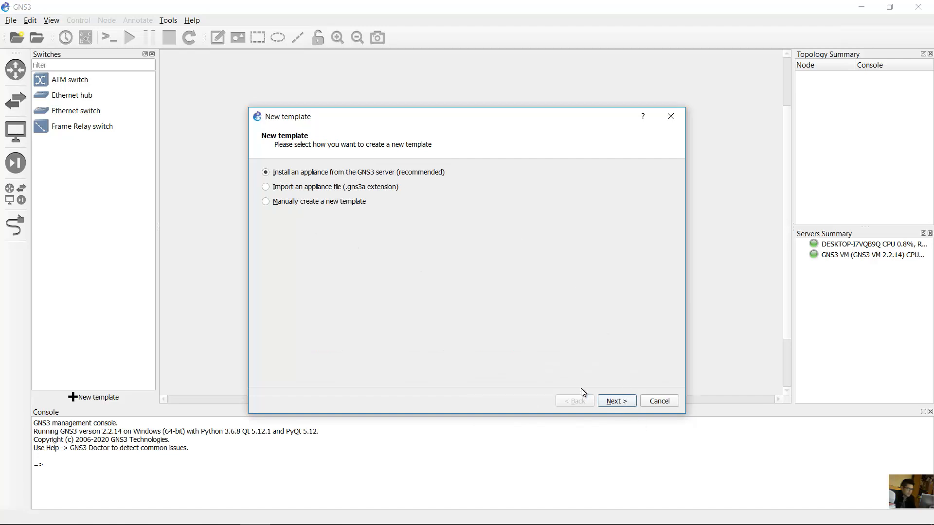
left_click(617, 401)
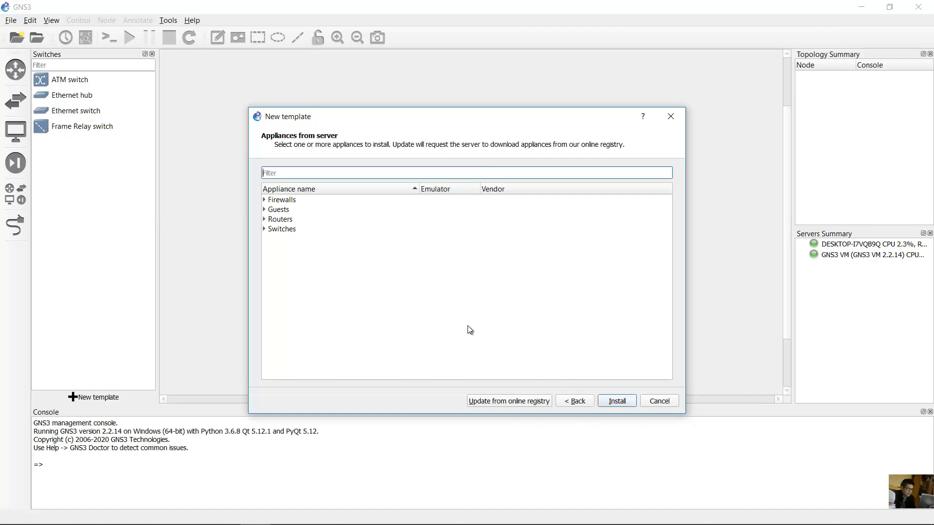
left_click(265, 230)
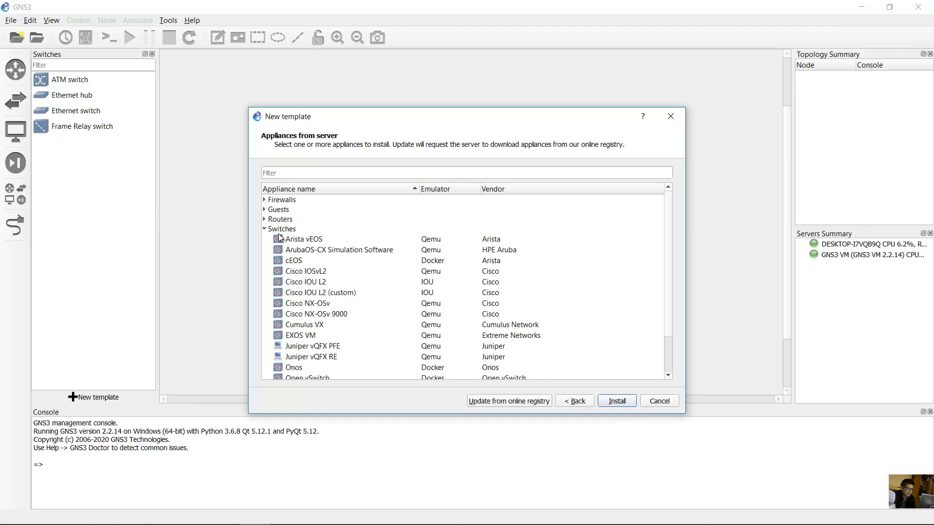
left_click(301, 284)
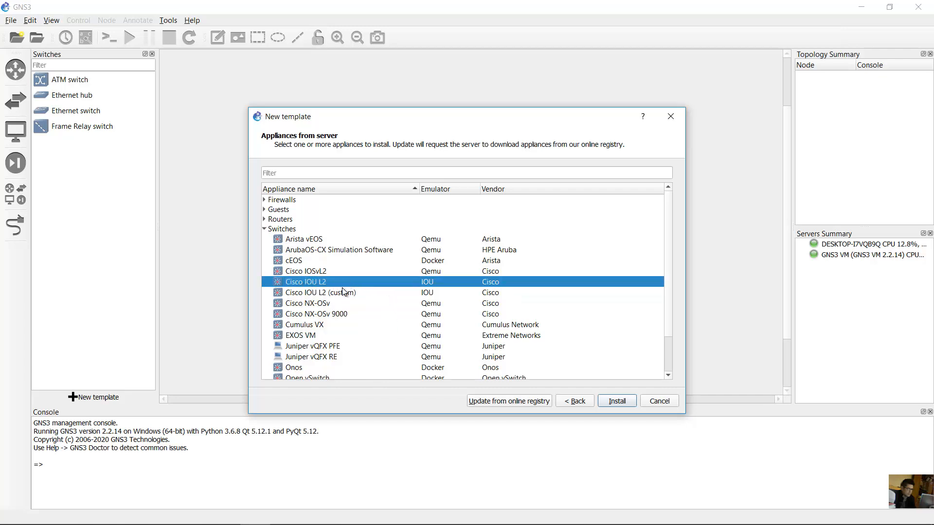
- Install Cisco IOU L2 on the GNS3 VM and select version 15.2d
left_click(624, 402)
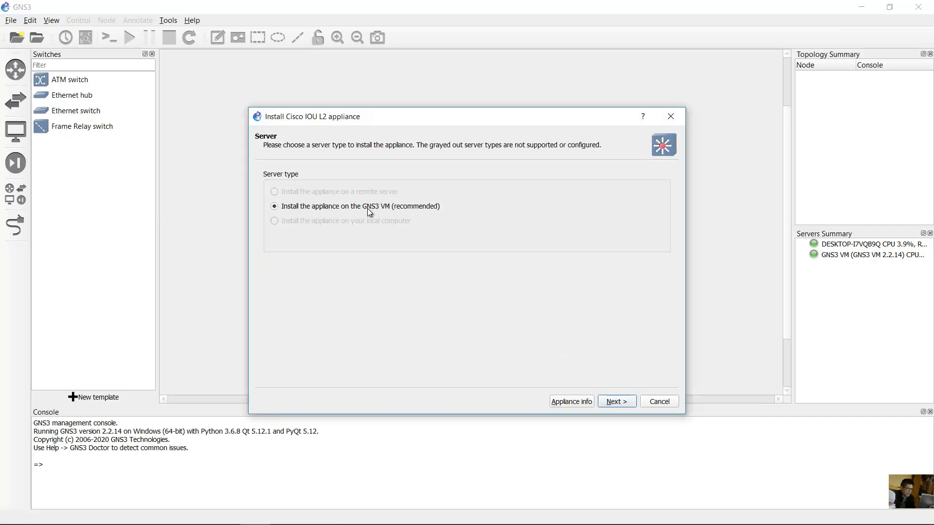
left_click(616, 402)
left_click(335, 227)
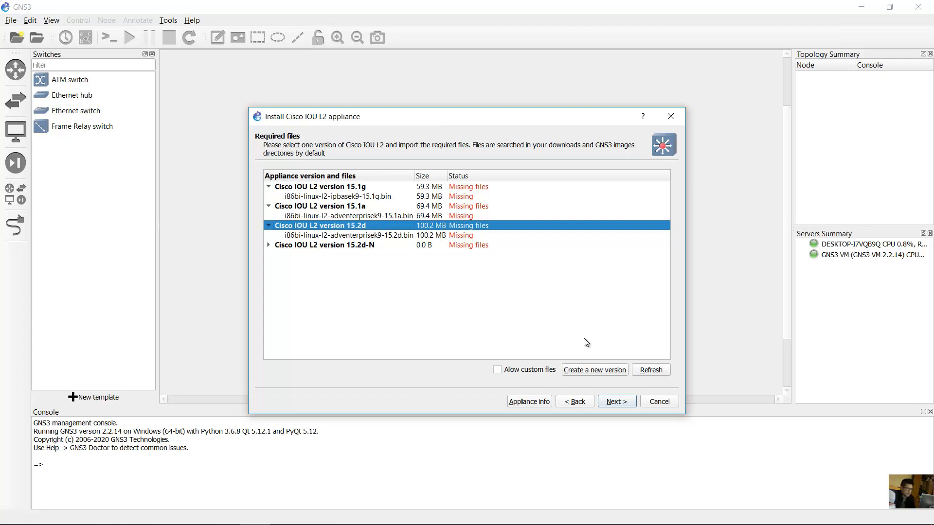
- Add a Cisco IOU L2 version 15.2d-R with the suggested image filename and select its missing file
left_click(597, 371)
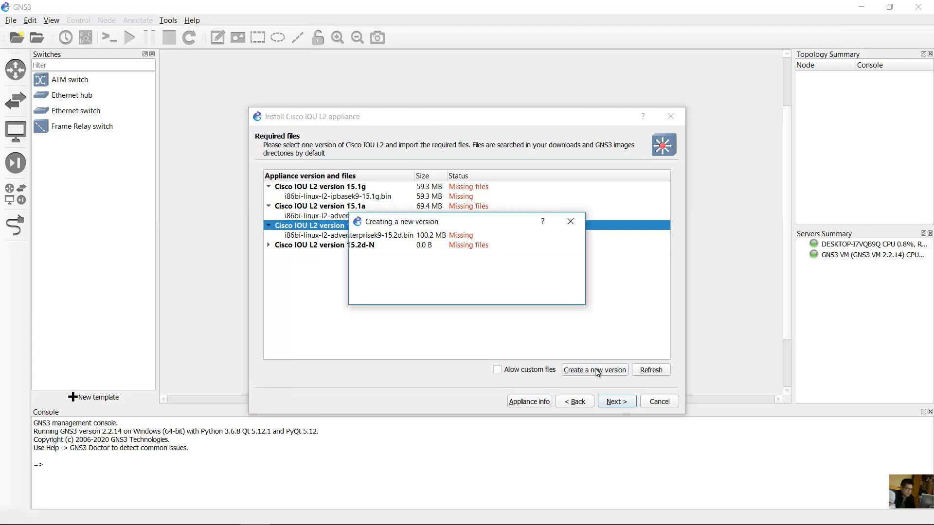
left_click(404, 272)
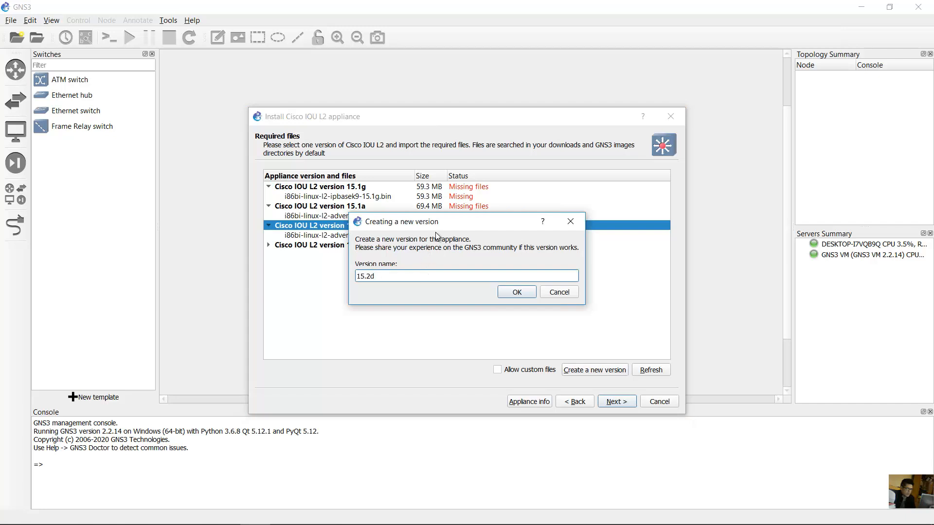
type("-R")
left_click(516, 292)
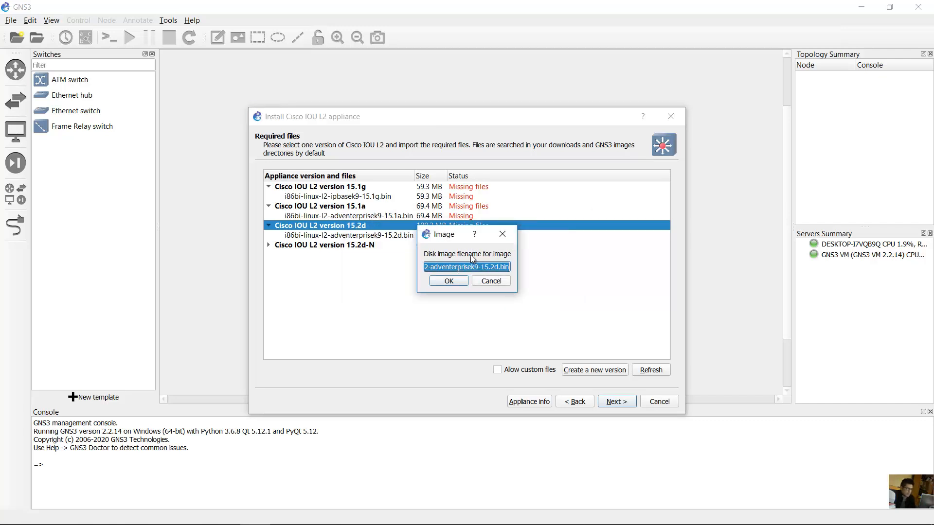
left_click(448, 283)
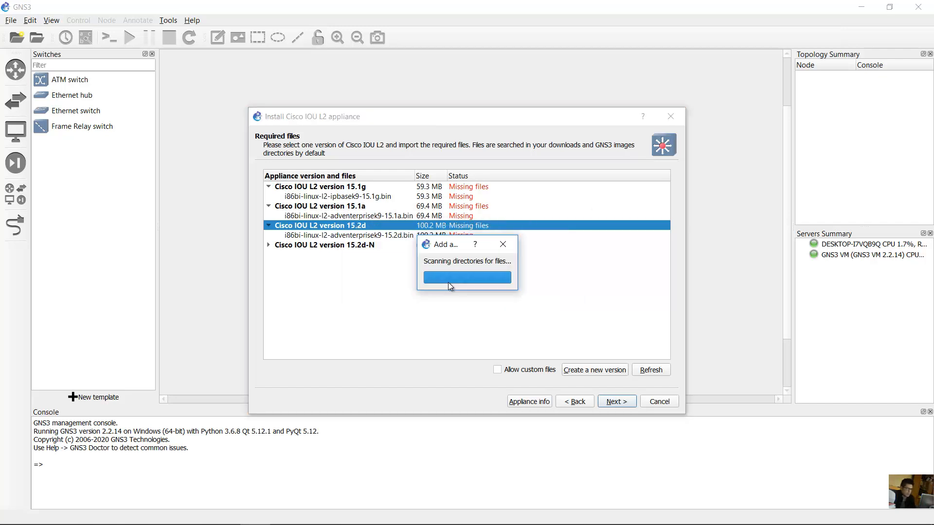
left_click(362, 267)
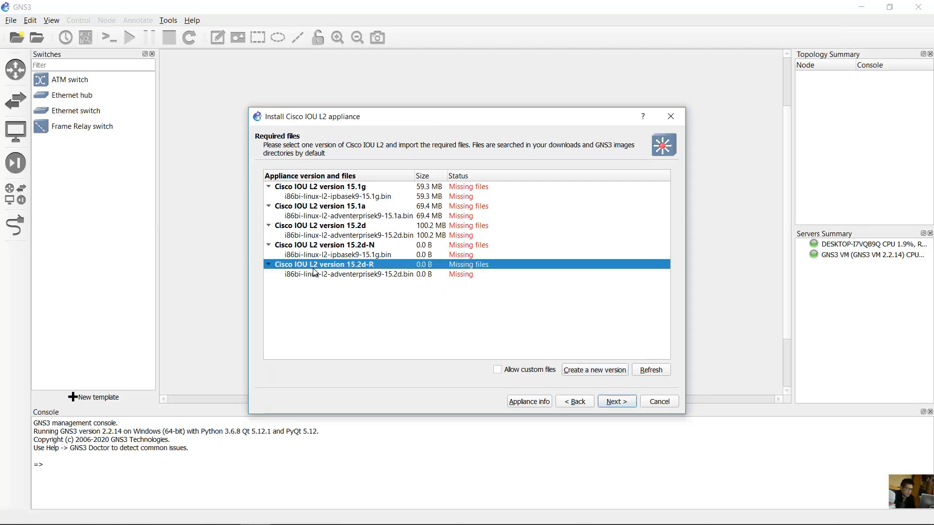
left_click(364, 276)
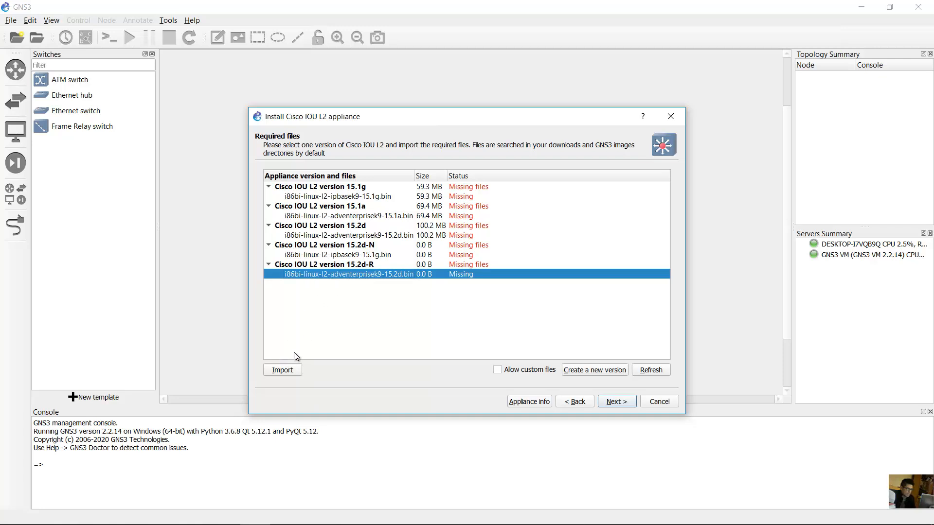
- Import the 15.2d .bin image file for version 15.2d-R
left_click(287, 369)
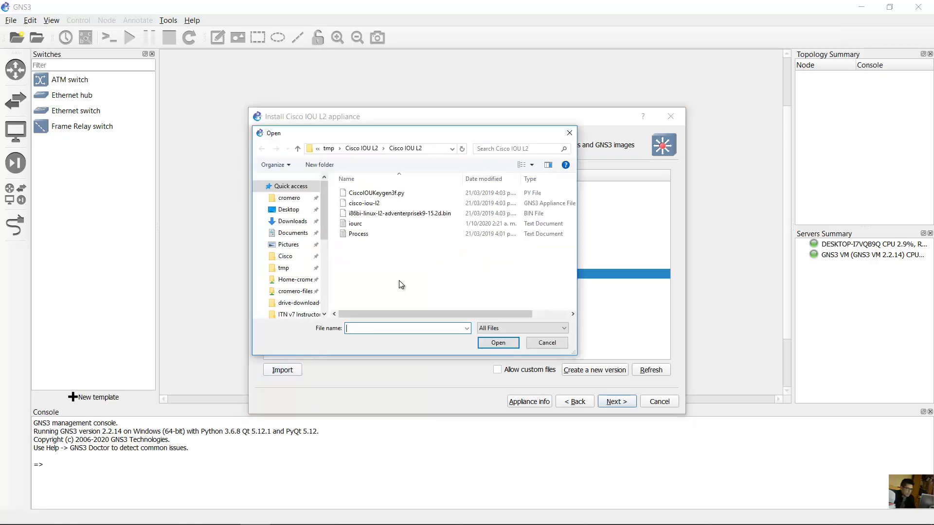
left_click(423, 216)
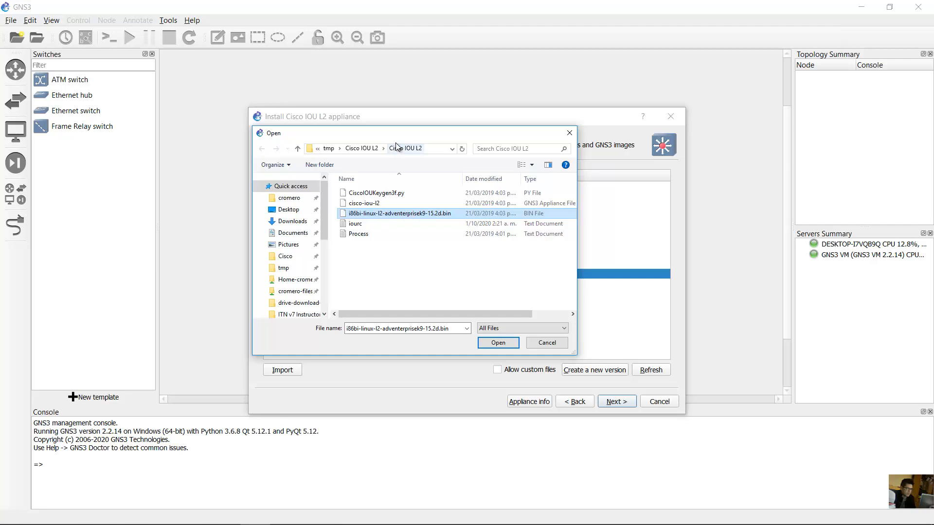
left_click(379, 215)
left_click(477, 214)
left_click(496, 343)
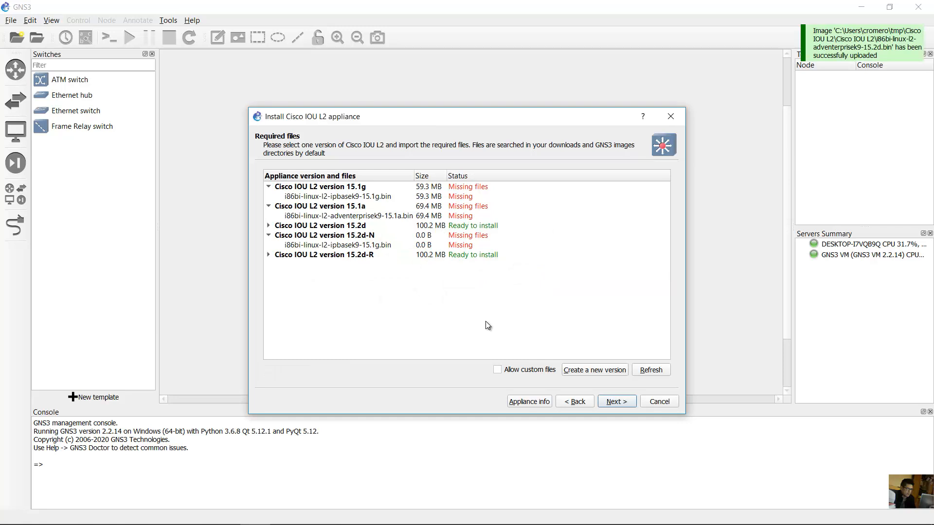
- Install Cisco IOU L2 version 15.2d-R and dismiss the template-added confirmation
left_click(450, 256)
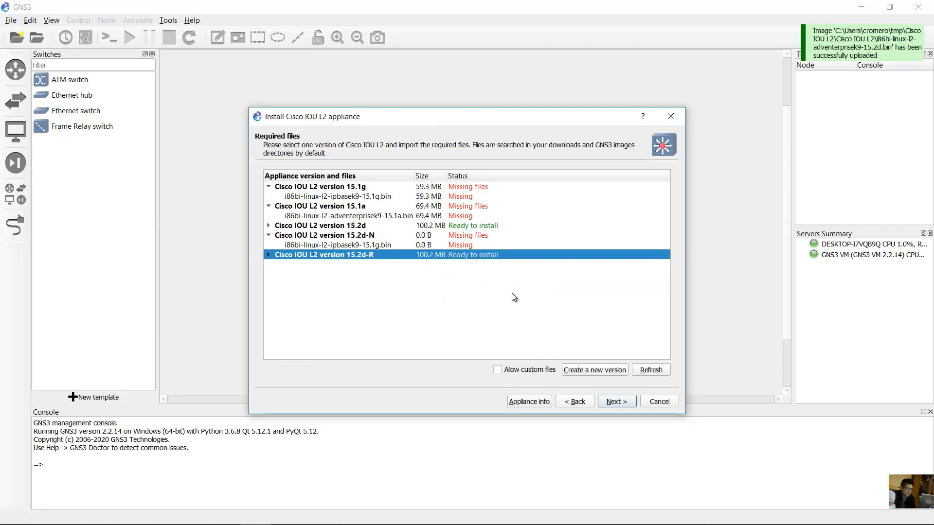
left_click(616, 402)
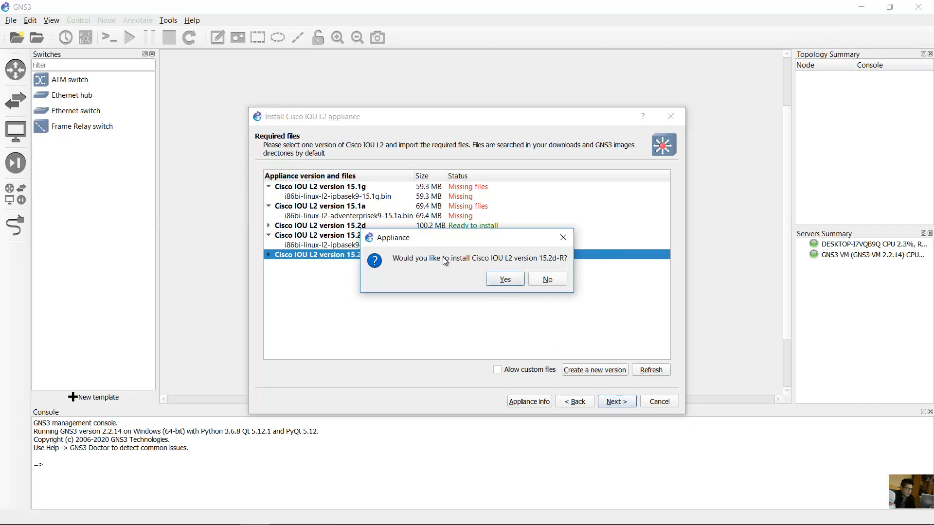
left_click(506, 278)
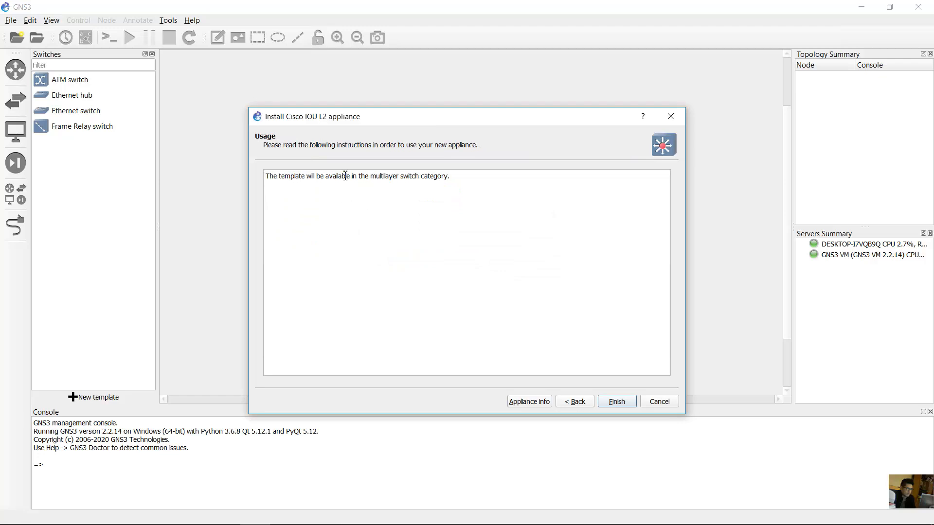
left_click(617, 401)
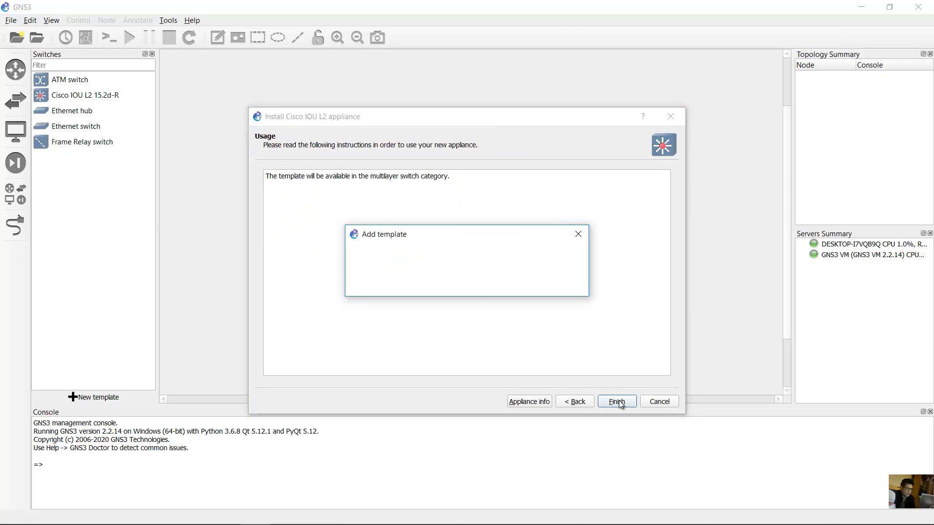
left_click(564, 285)
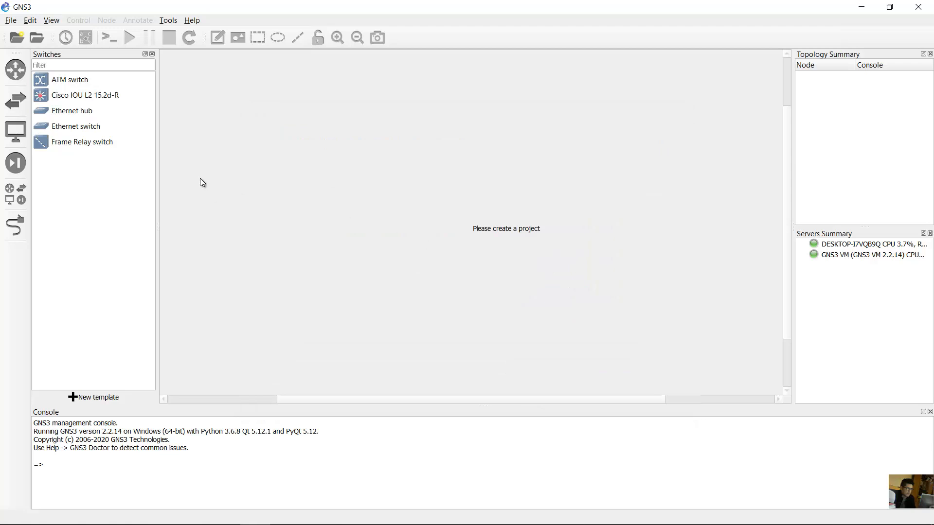
- Start a new Cisco IOU L3 router template from the server on the GNS3 VM, selecting version 155-2T
left_click(100, 101)
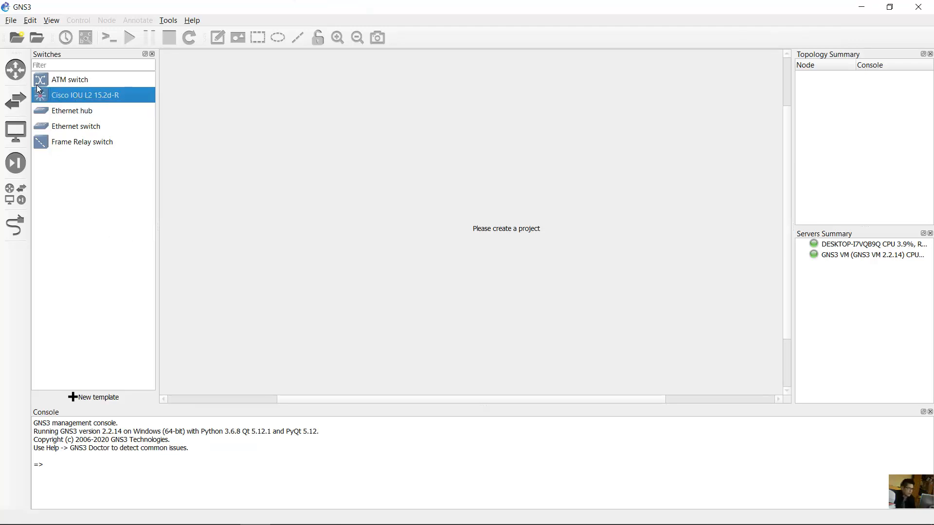
left_click(16, 71)
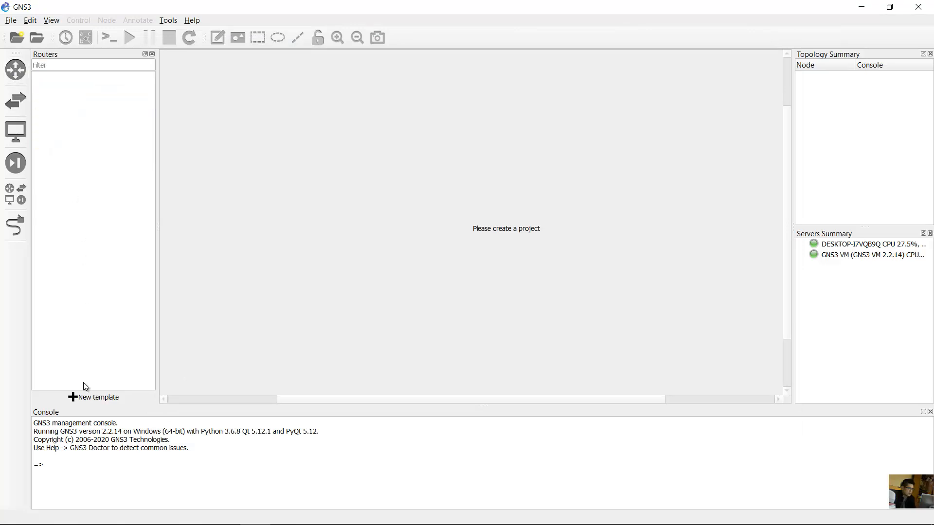
left_click(89, 397)
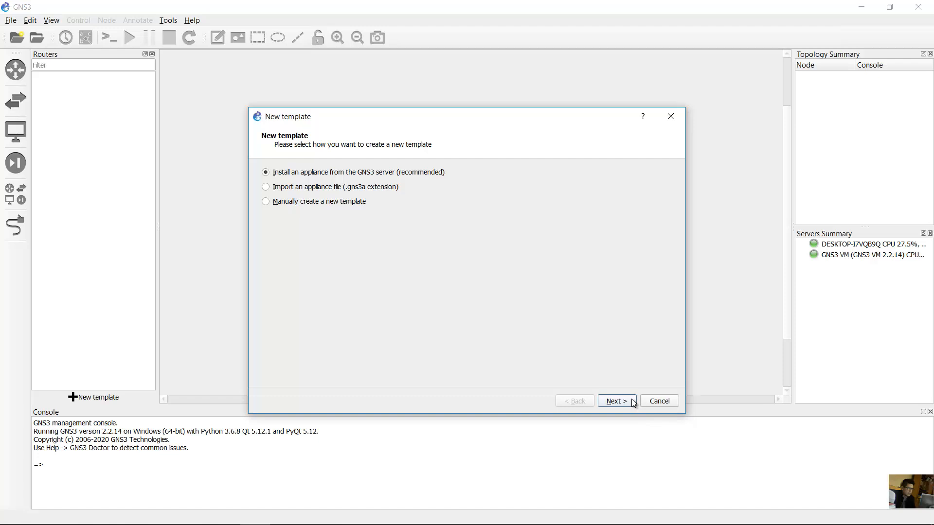
left_click(617, 400)
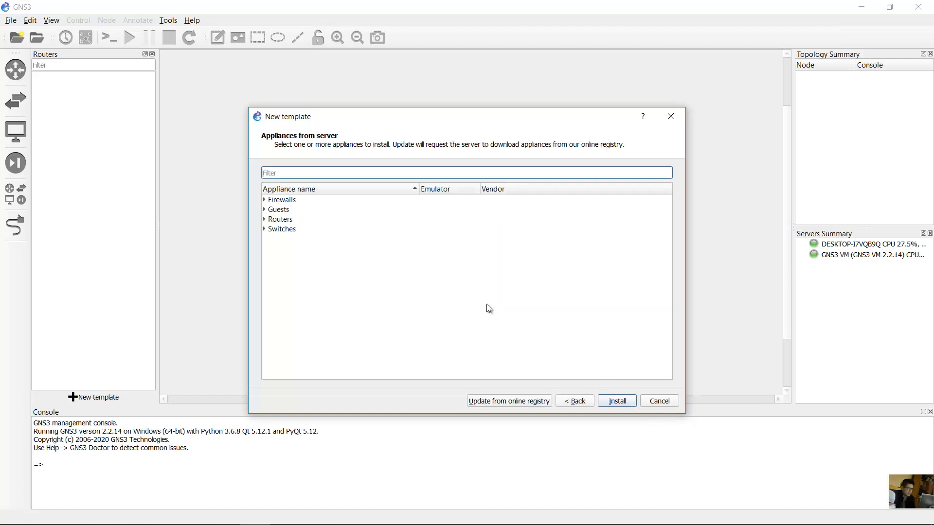
left_click(264, 220)
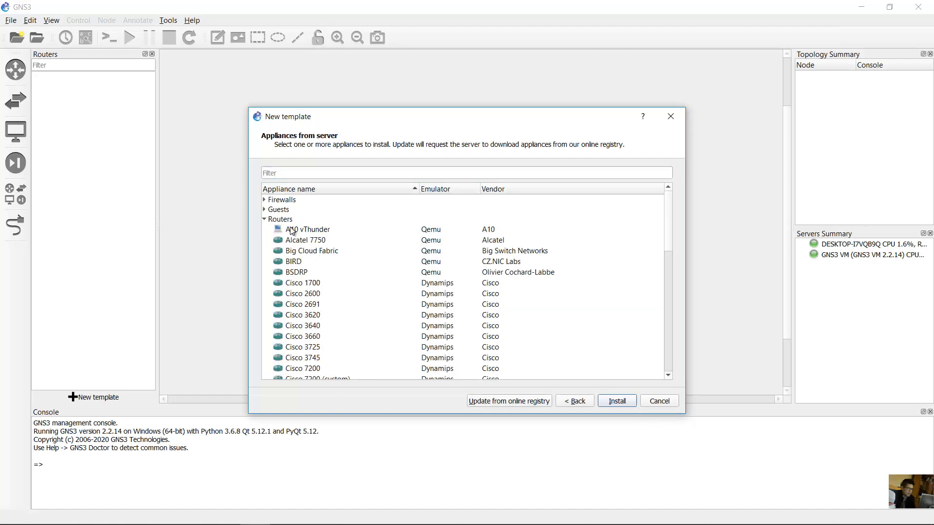
scroll(357, 280, "down", 5)
left_click(307, 276)
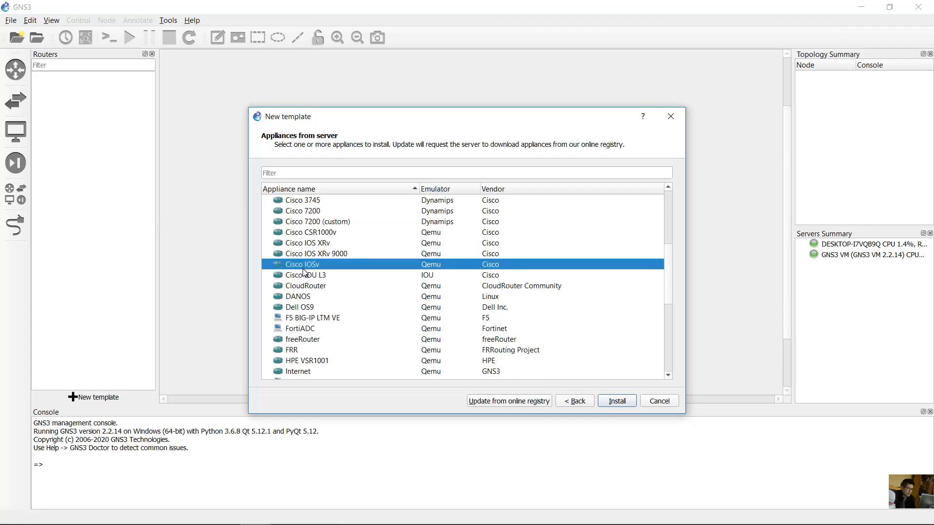
left_click(610, 402)
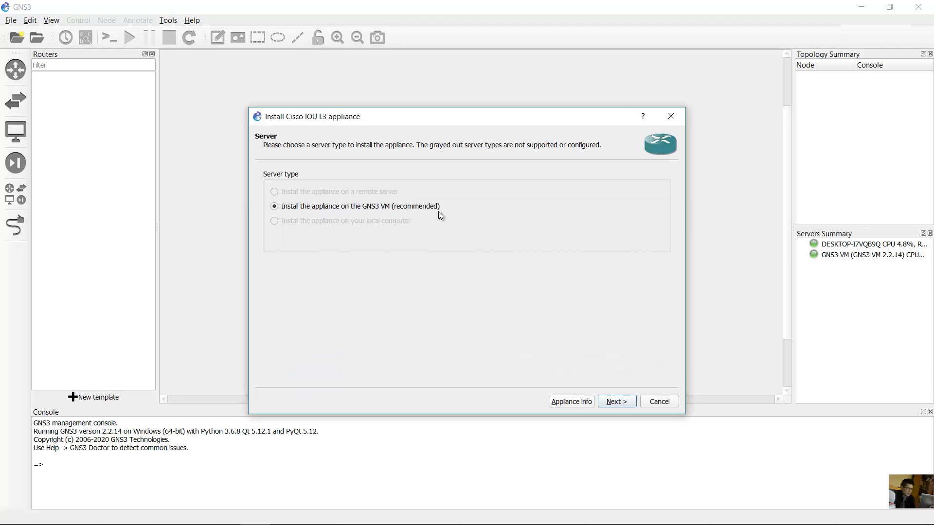
left_click(615, 401)
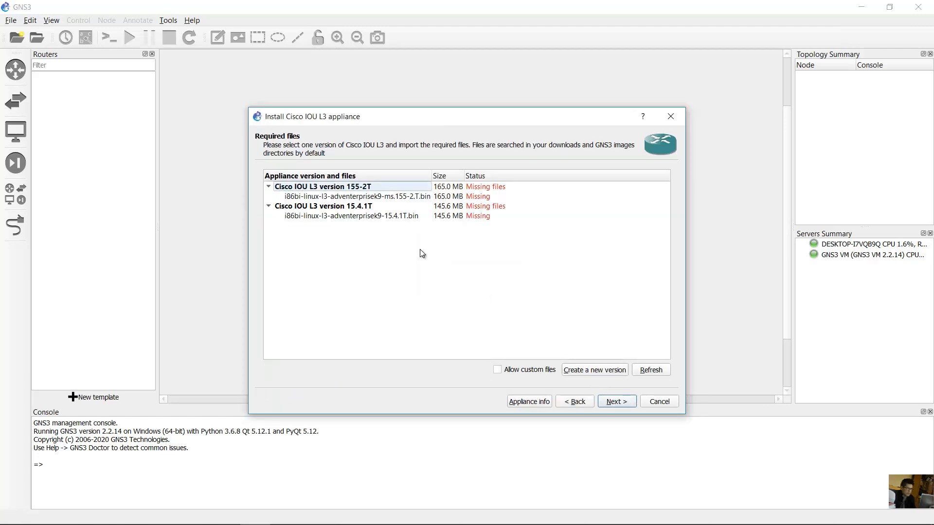
left_click(354, 189)
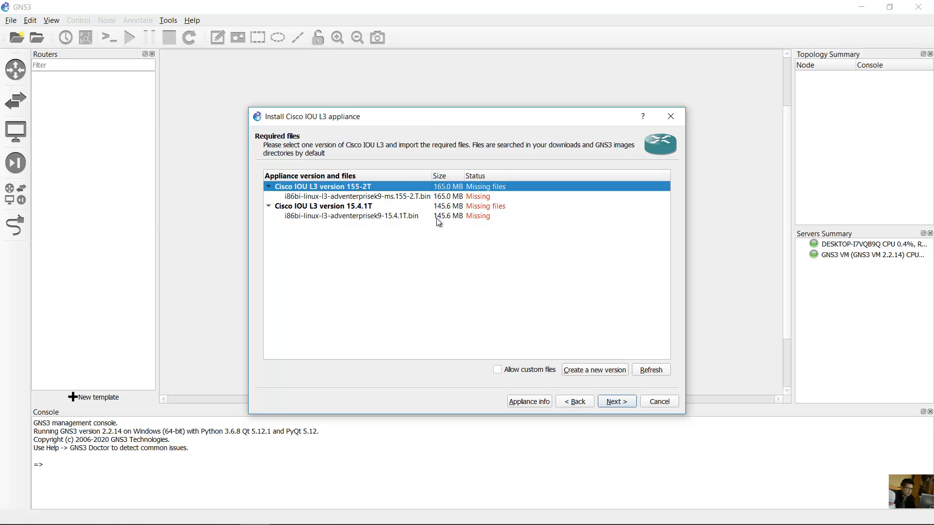
- Create version 155-2T-R, confirm its image filename, and select its missing image file
left_click(595, 370)
left_click(425, 280)
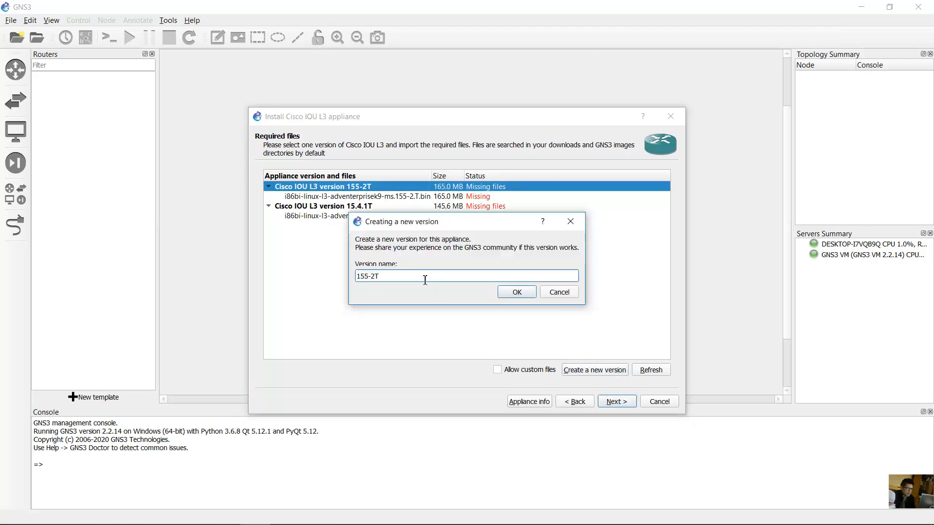
type("-R")
left_click(507, 291)
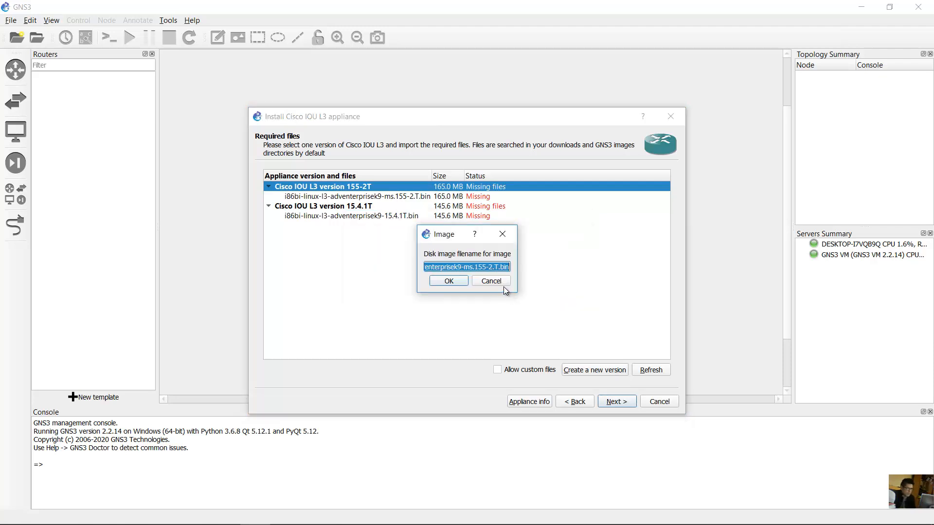
left_click(478, 267)
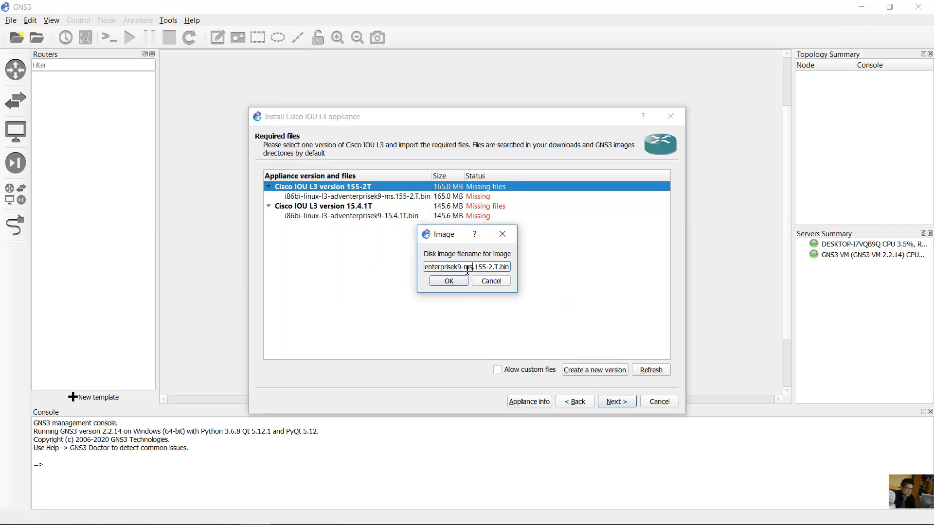
key("BackSpace")
left_click_drag(440, 267, 484, 269)
left_click(462, 281)
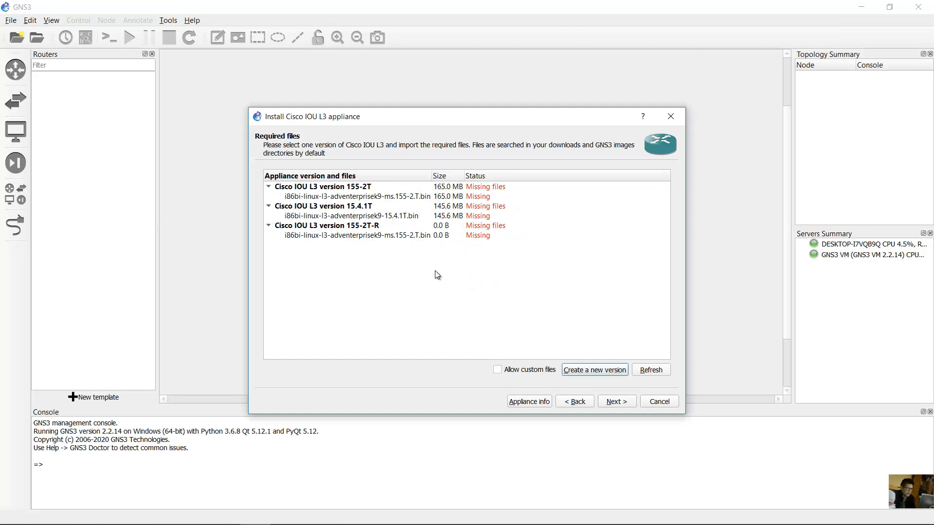
left_click(343, 228)
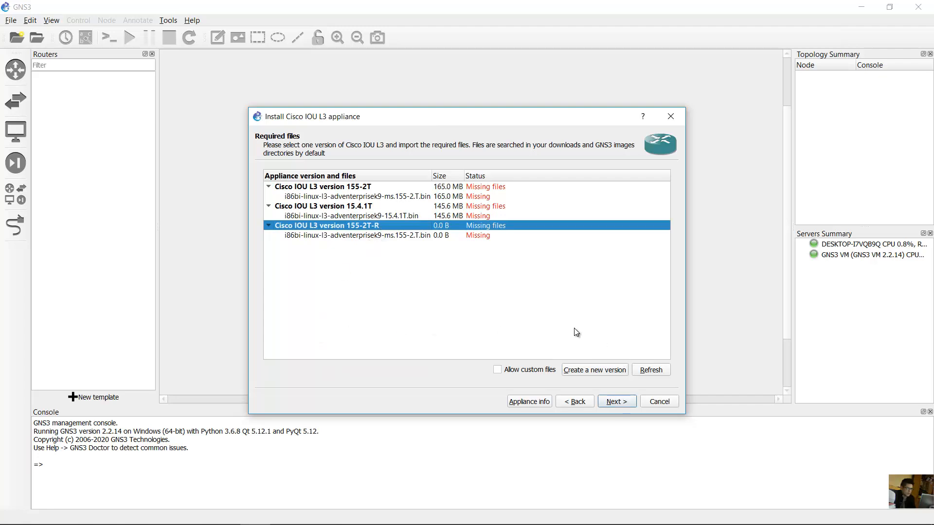
left_click(380, 236)
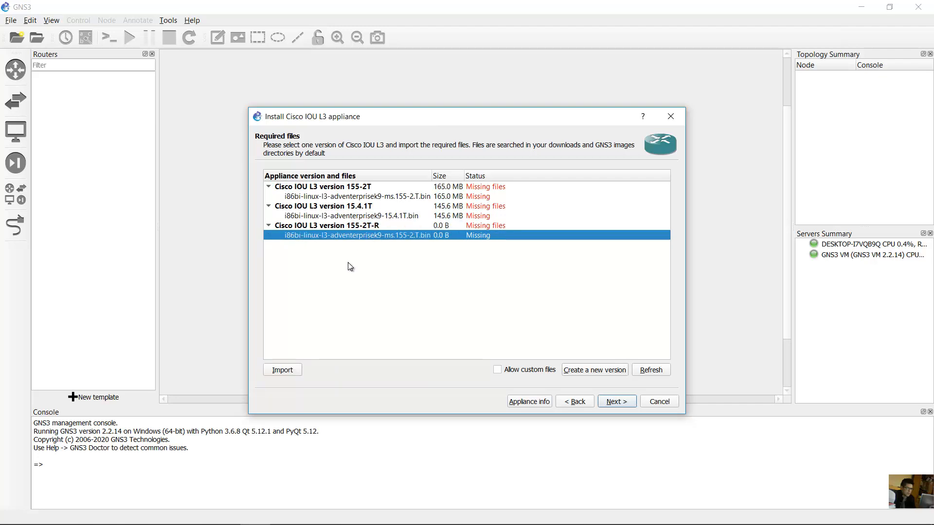
- Import the IOU L3 155-2.T image from the Cisco IOU L3 folder under tmp
left_click(282, 370)
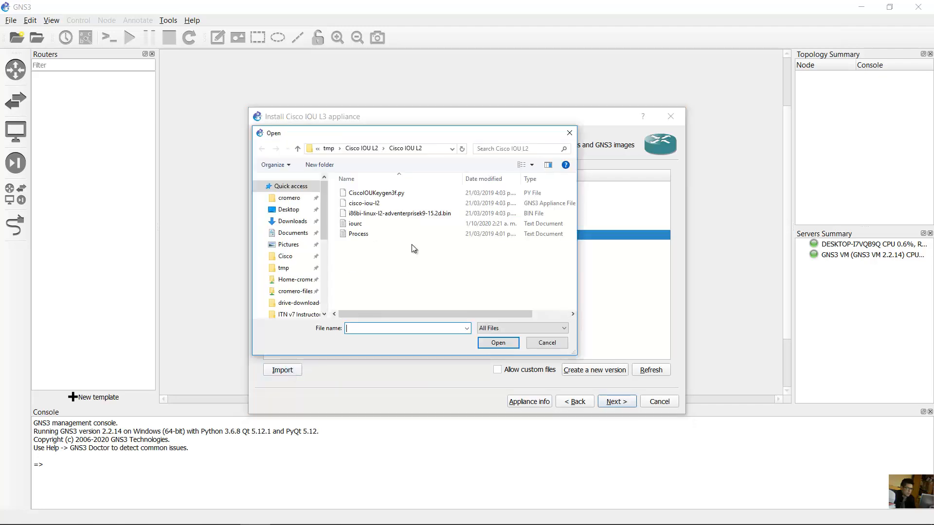
left_click(370, 149)
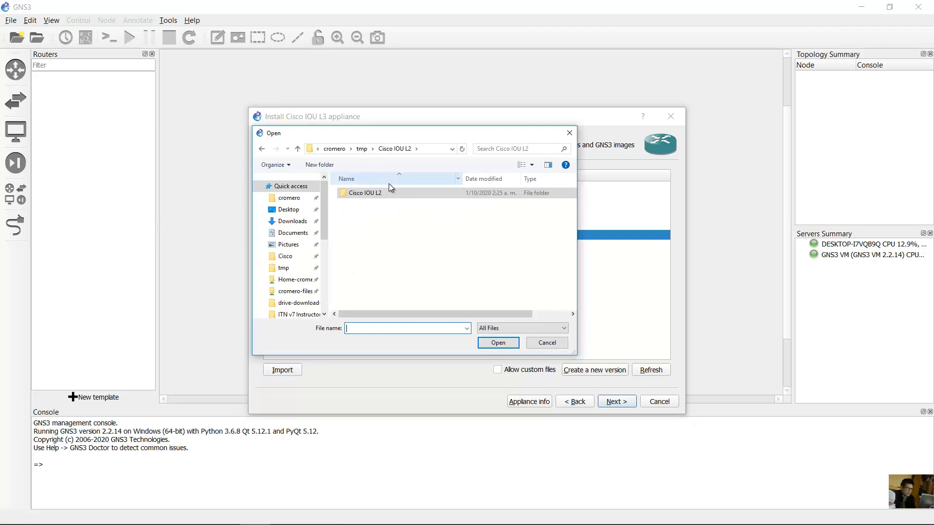
left_click(366, 149)
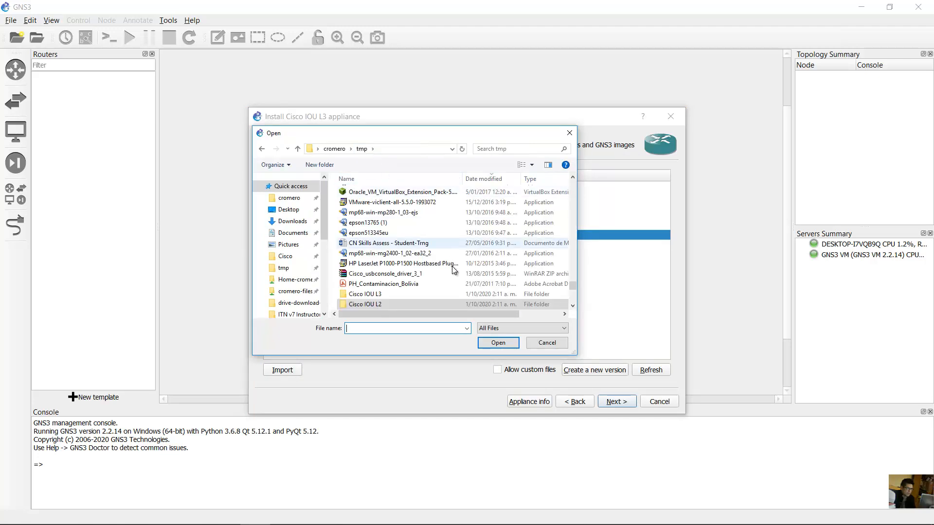
left_click(375, 296)
double_click(377, 298)
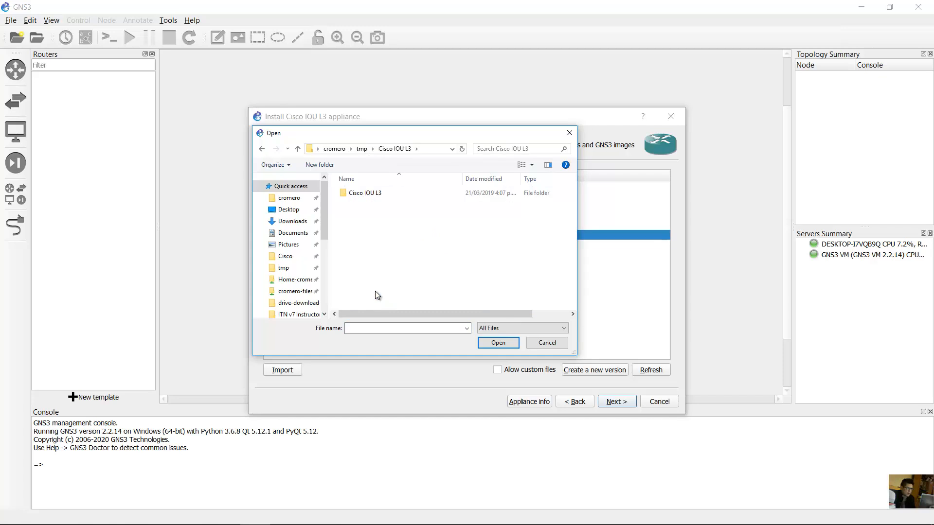
double_click(366, 192)
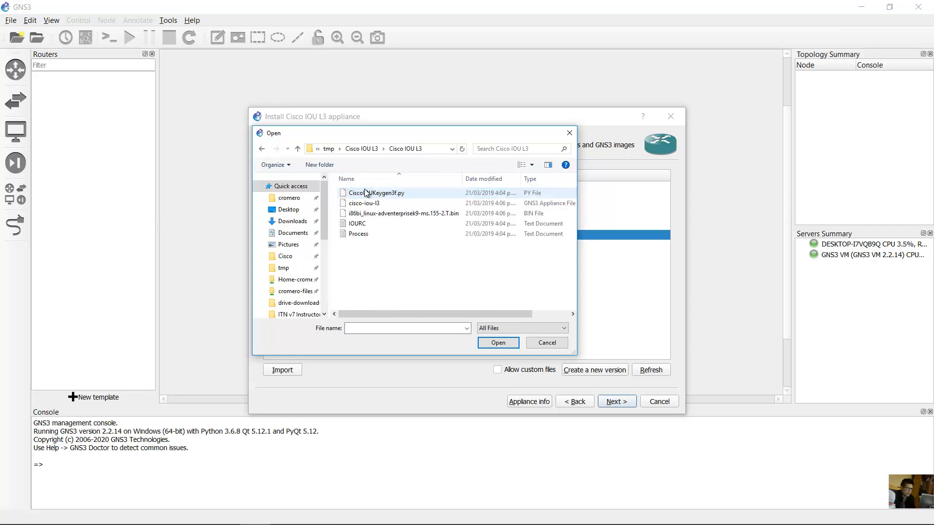
left_click(382, 217)
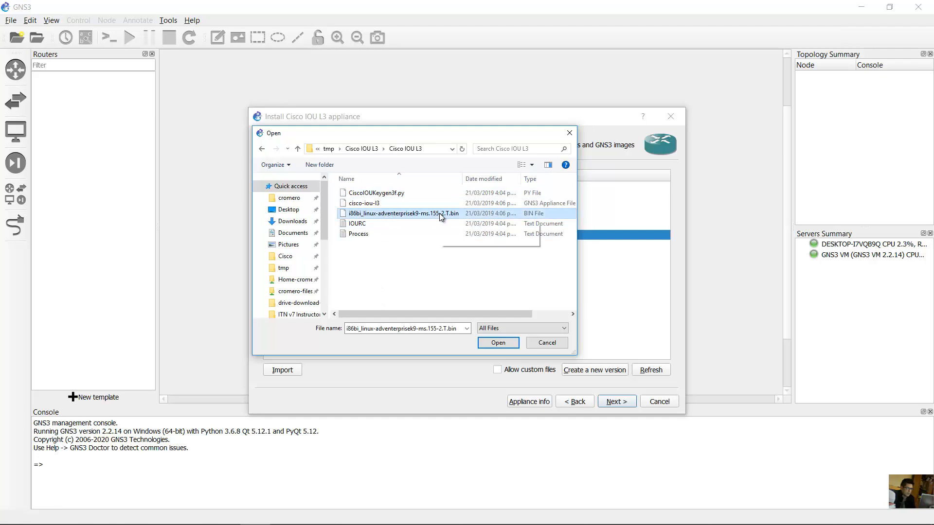
left_click(496, 340)
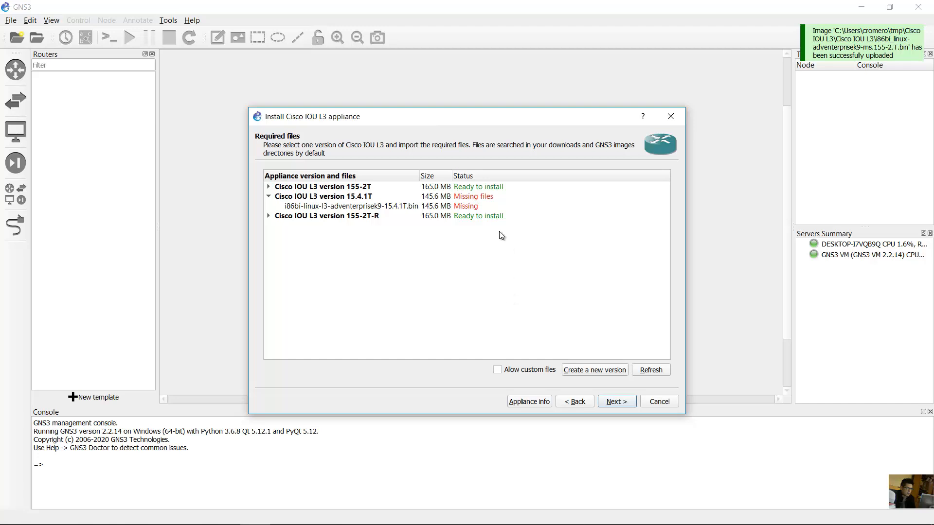
- Install Cisco IOU L3 version 155-2T-R and dismiss the template-added confirmation
left_click(476, 217)
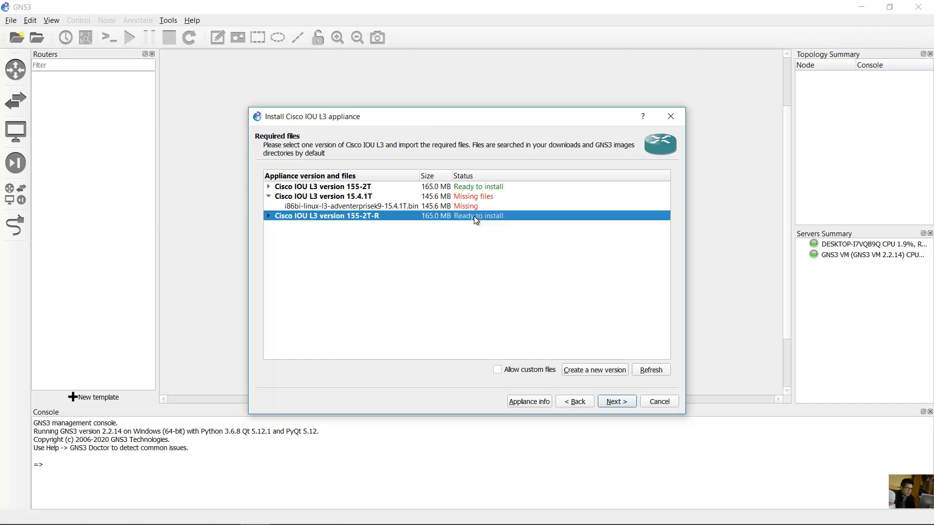
left_click(617, 403)
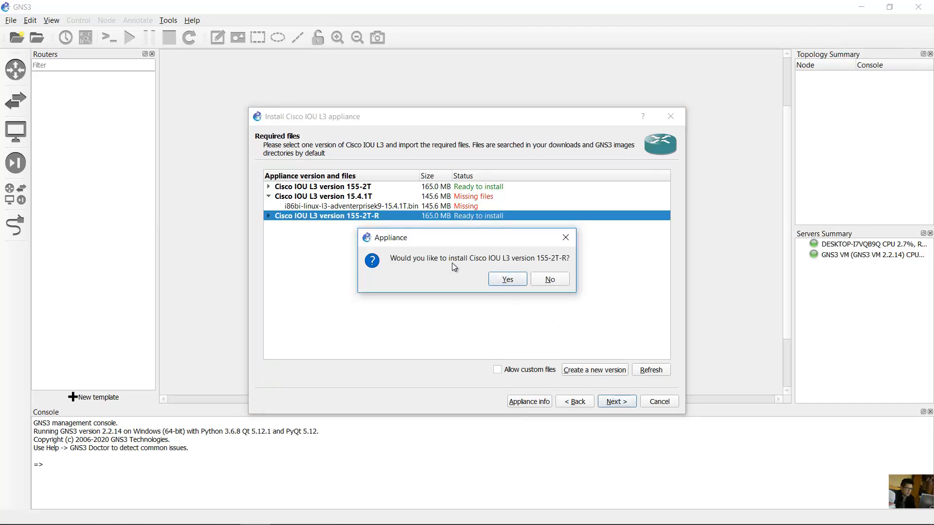
left_click(507, 279)
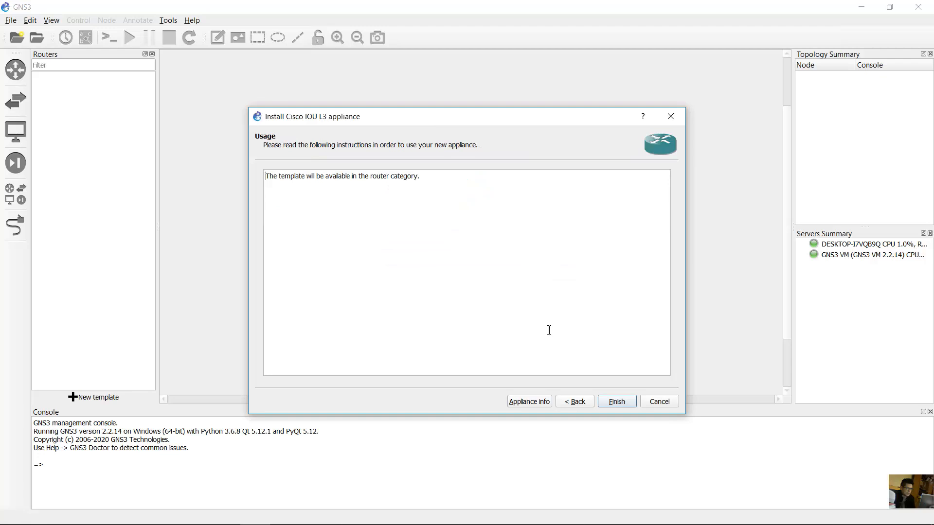
left_click(616, 402)
left_click(564, 285)
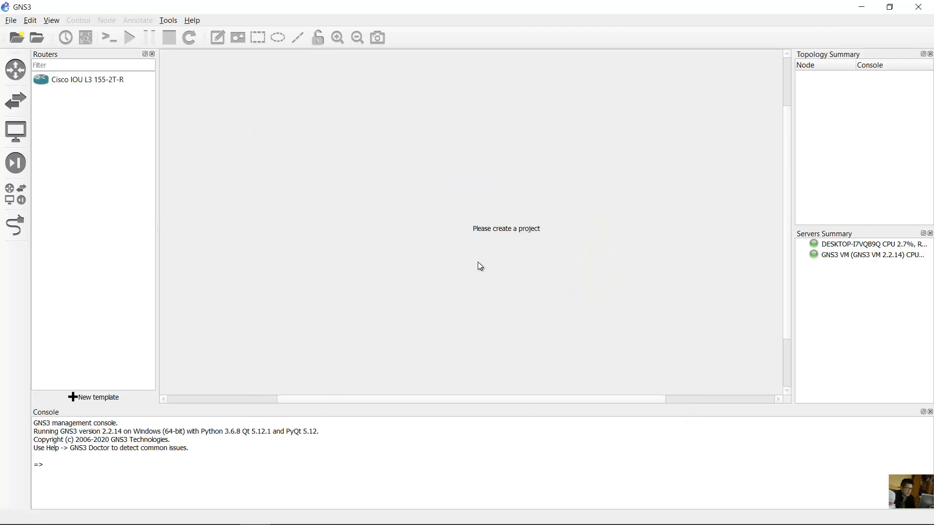
- Create a new blank project named test-iou
left_click(92, 81)
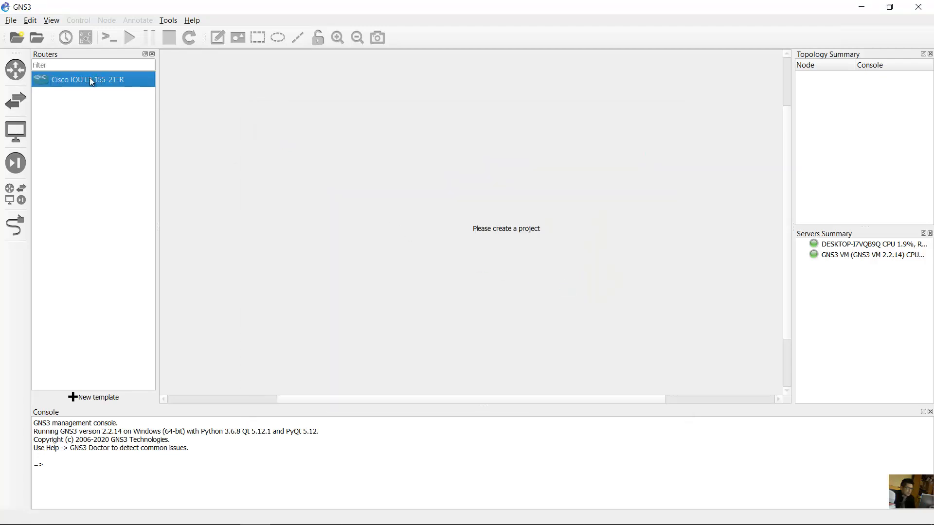
left_click(11, 19)
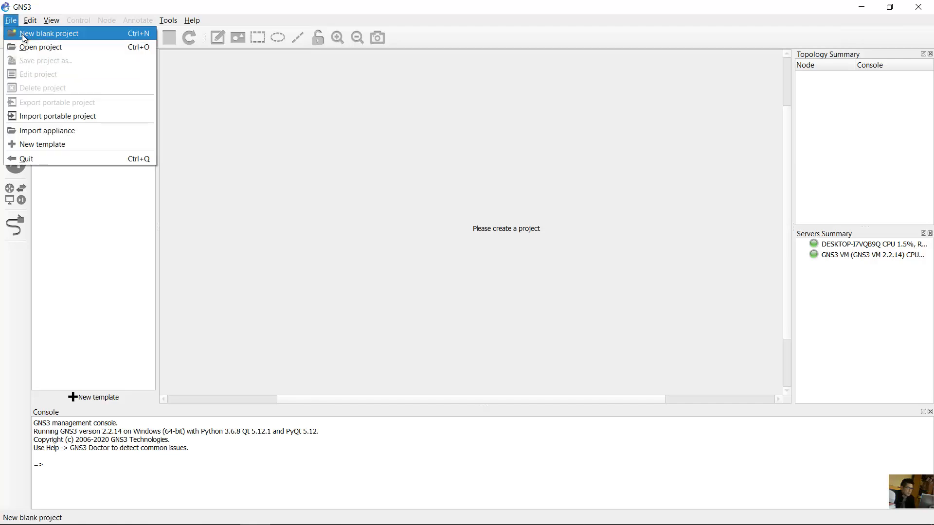
left_click(40, 36)
left_click(393, 235)
key("BackSpace")
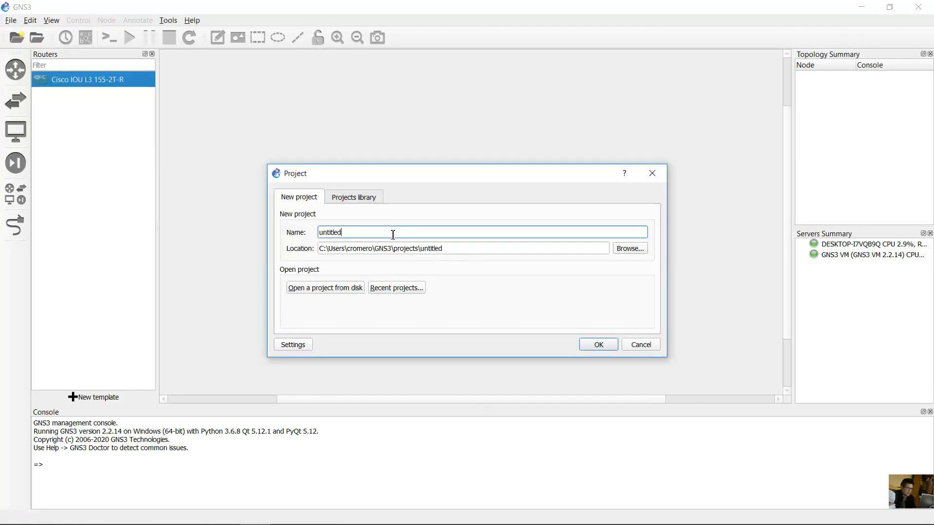
key("BackSpace")
key("BackSpace")
key("BackSpace")
key("BackSpace")
type("test-iou")
left_click(599, 343)
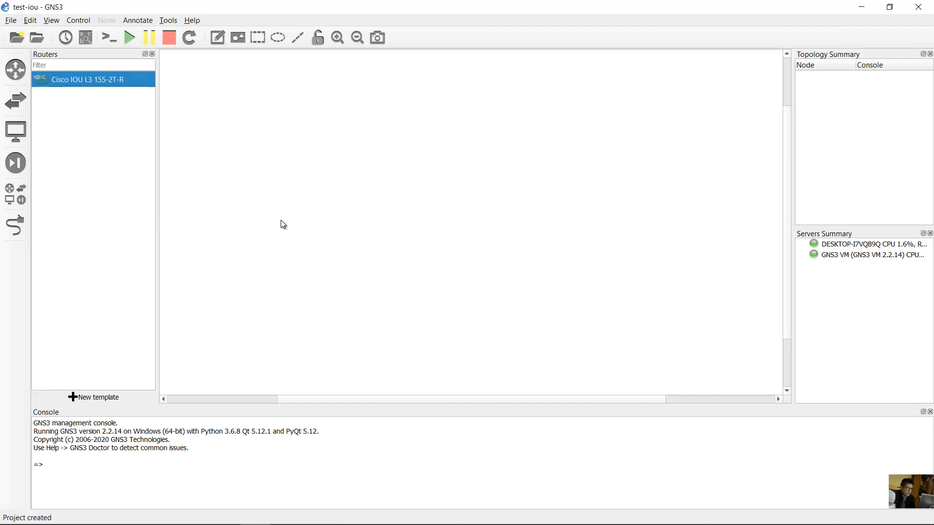
- Place an IOU L2 switch and IOU L3 router, linking IOU1 Ethernet0/0 to IOU2
left_click(17, 108)
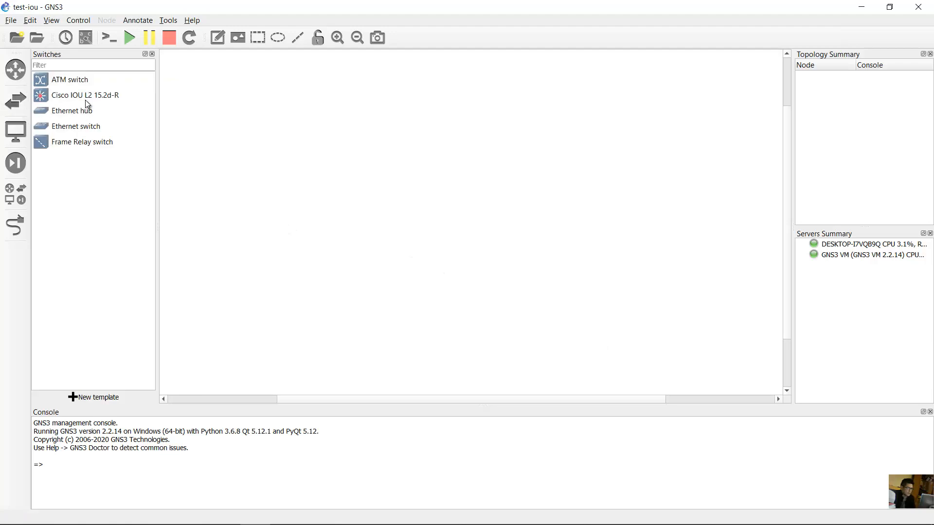
left_click_drag(88, 97, 267, 120)
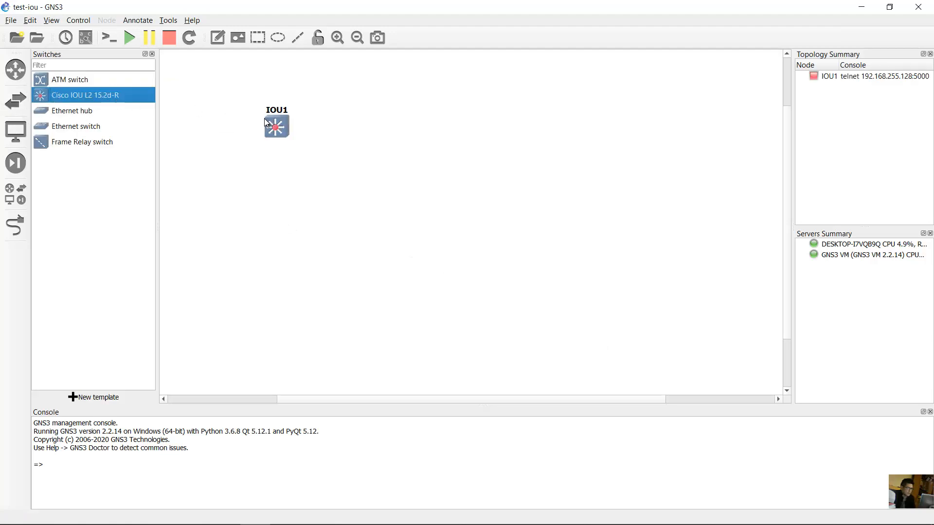
left_click(16, 69)
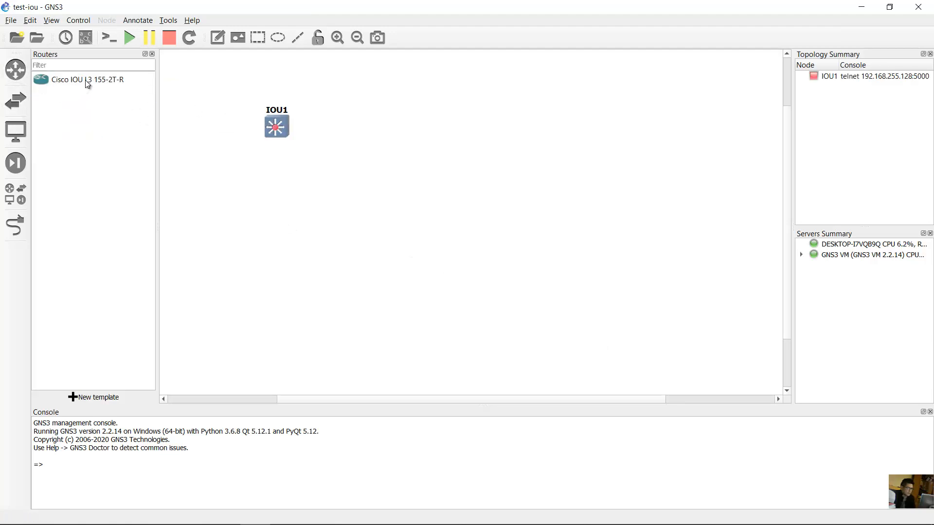
left_click_drag(76, 81, 385, 126)
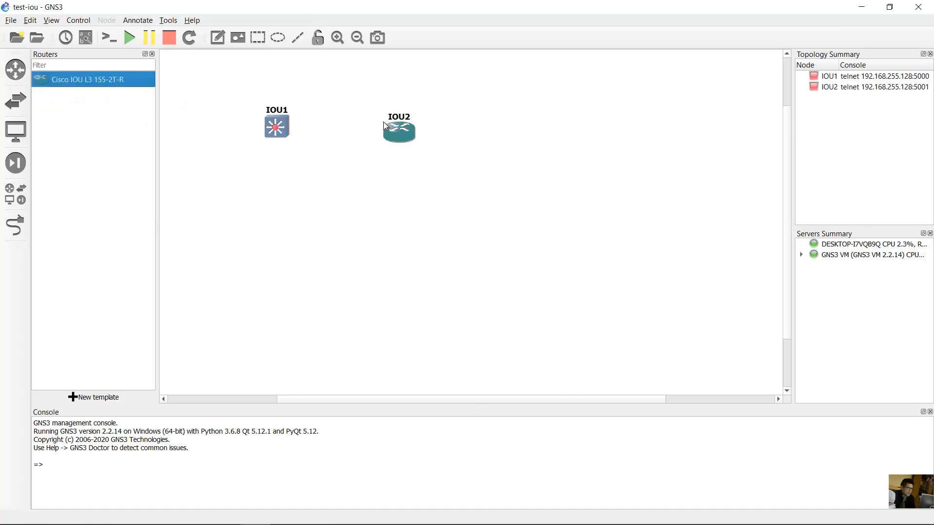
left_click(15, 226)
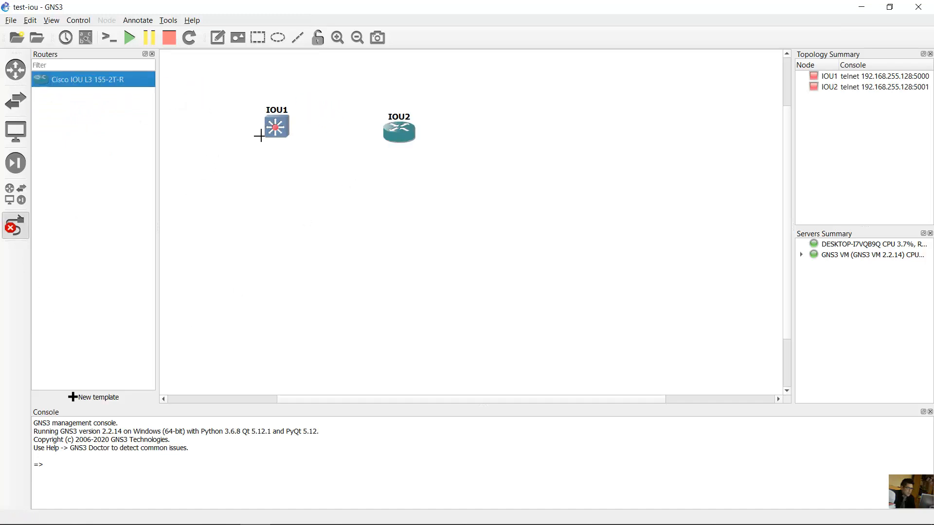
left_click(279, 132)
left_click(310, 135)
left_click(400, 132)
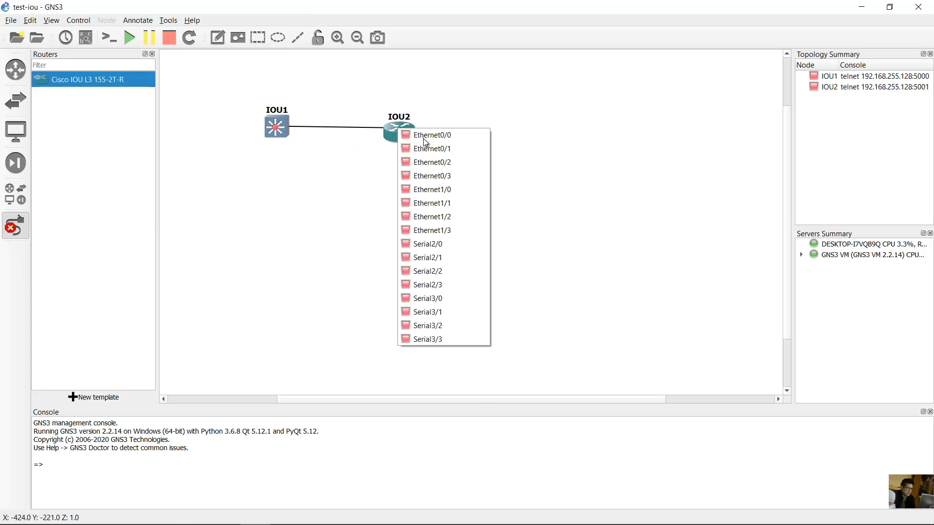
left_click(420, 136)
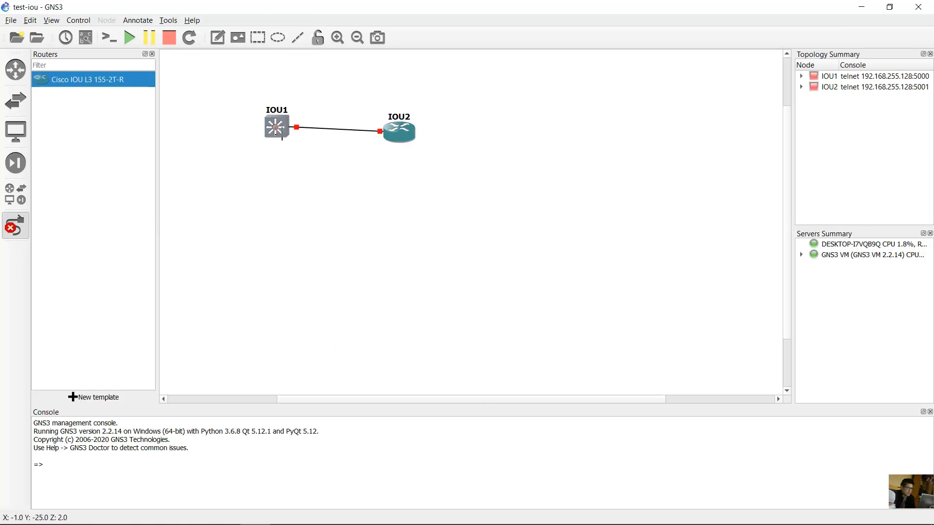
left_click(22, 223)
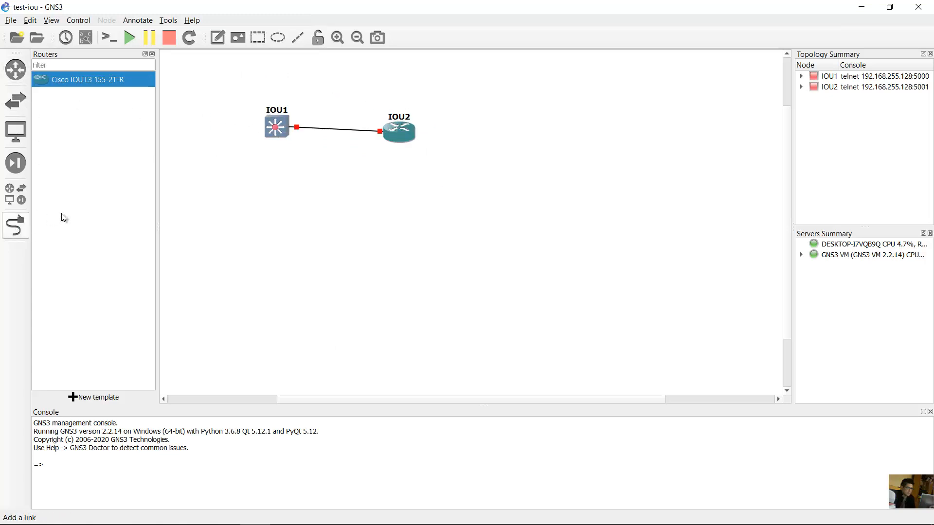
- Start the IOU1 switch and the IOU2 router
right_click(276, 125)
key("Escape")
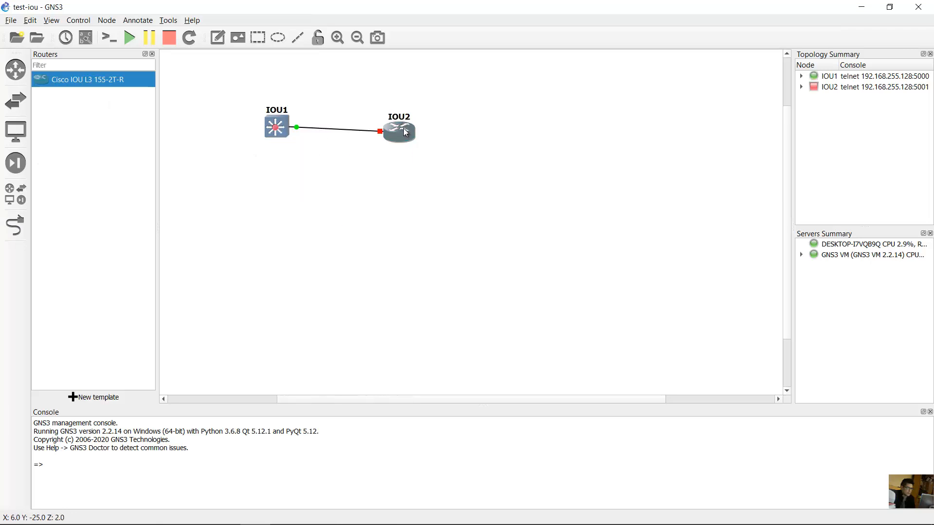
right_click(403, 129)
left_click(426, 165)
- Close the WinSCP session and the gns3vm terminal session
left_click(324, 520)
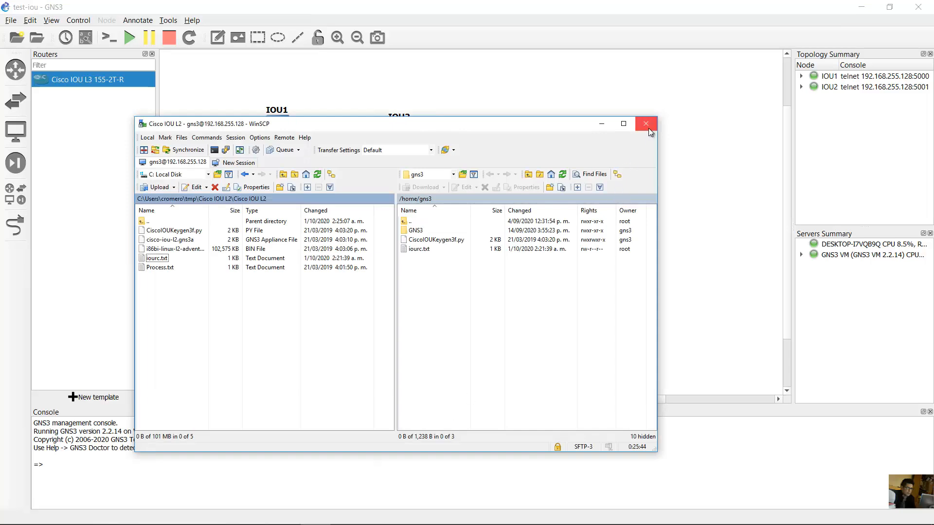
left_click(646, 124)
left_click(396, 309)
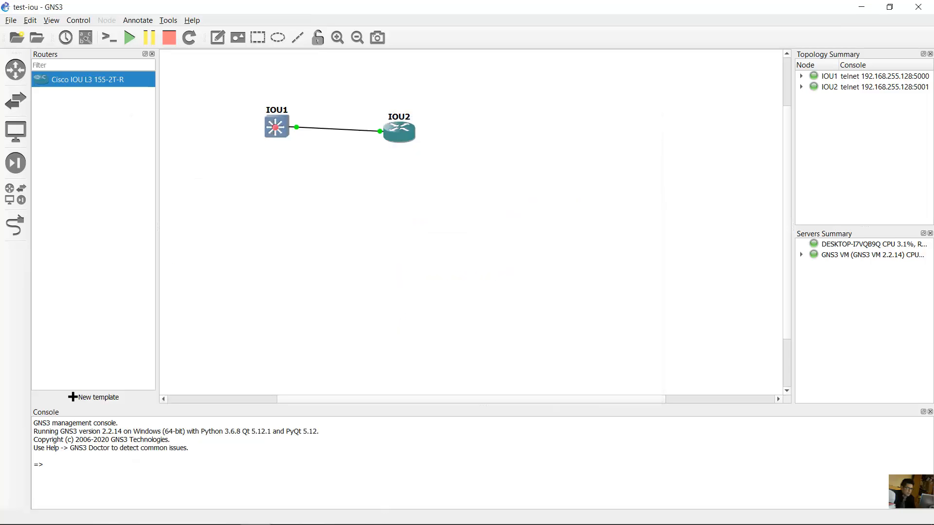
left_click(254, 513)
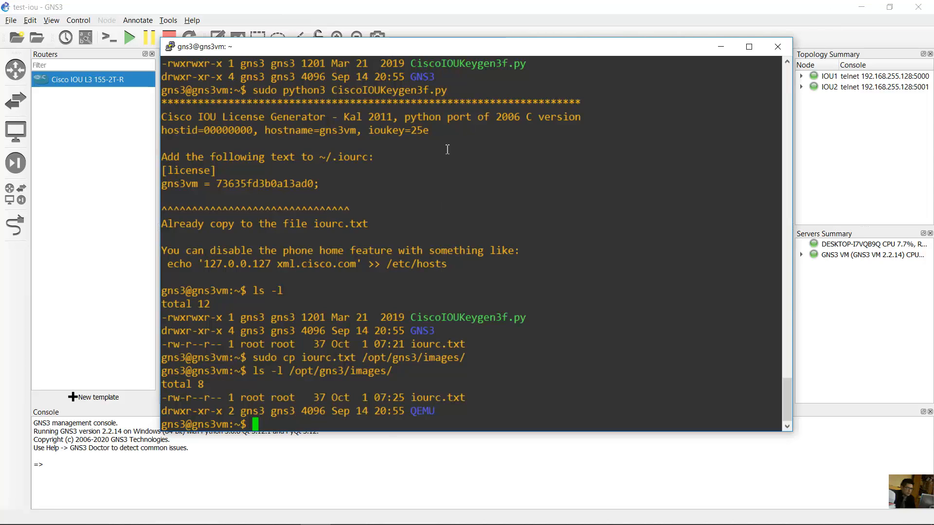
left_click(774, 48)
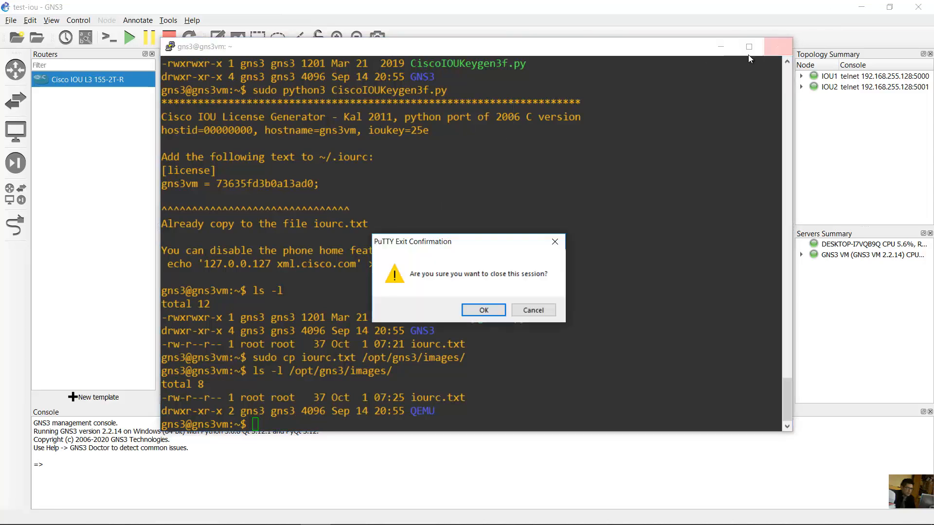
left_click(482, 313)
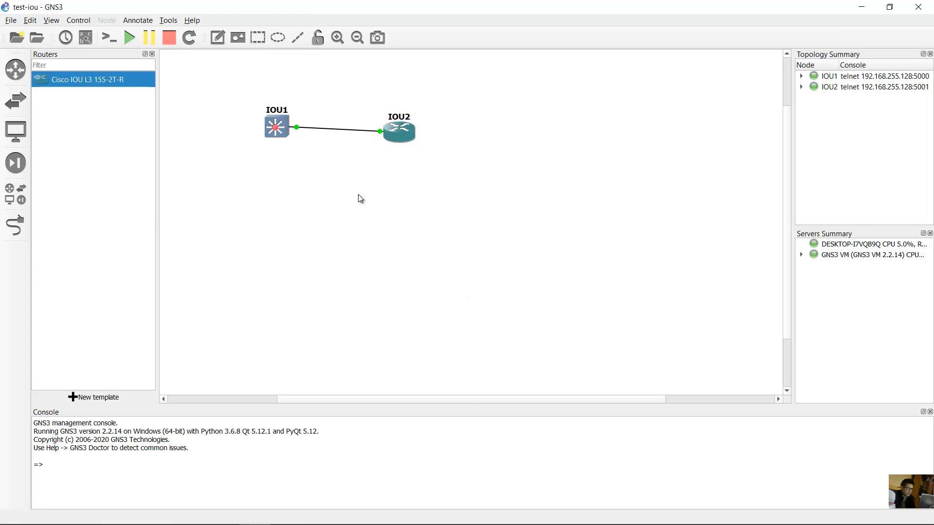
- Open and check the IOU1 and IOU2 consoles in Solar-PuTTY, then close it
right_click(288, 130)
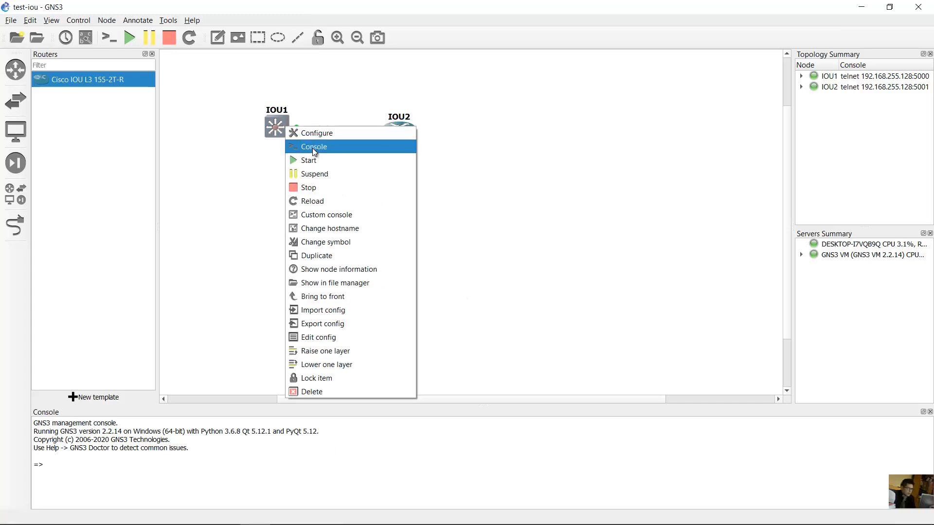
left_click(314, 147)
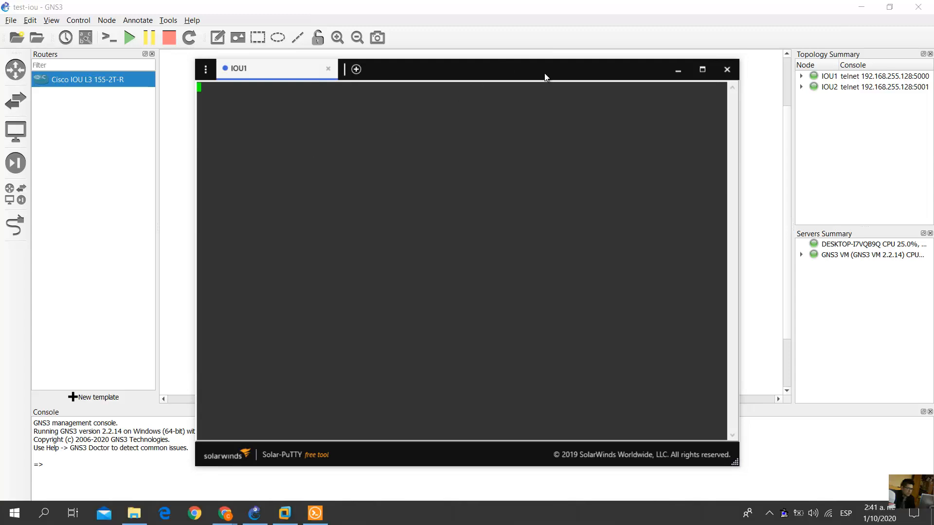
left_click(673, 73)
right_click(397, 129)
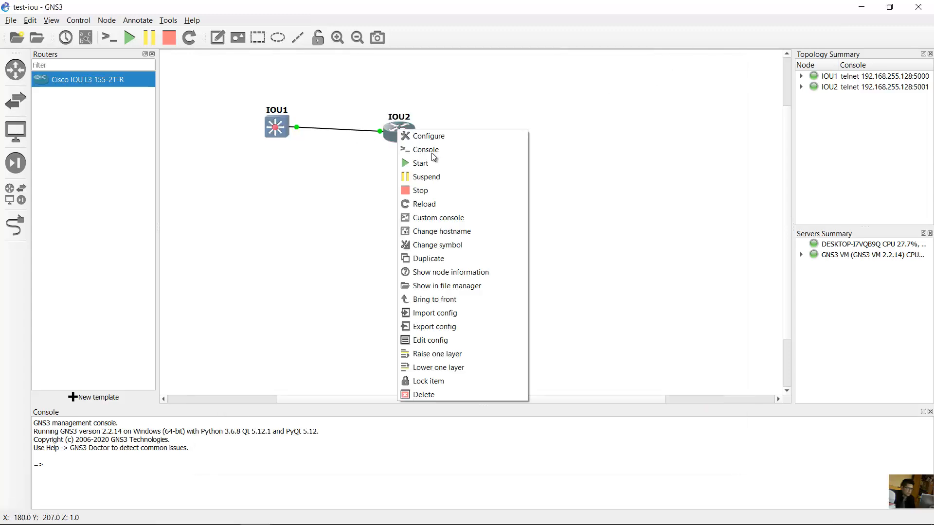
left_click(431, 152)
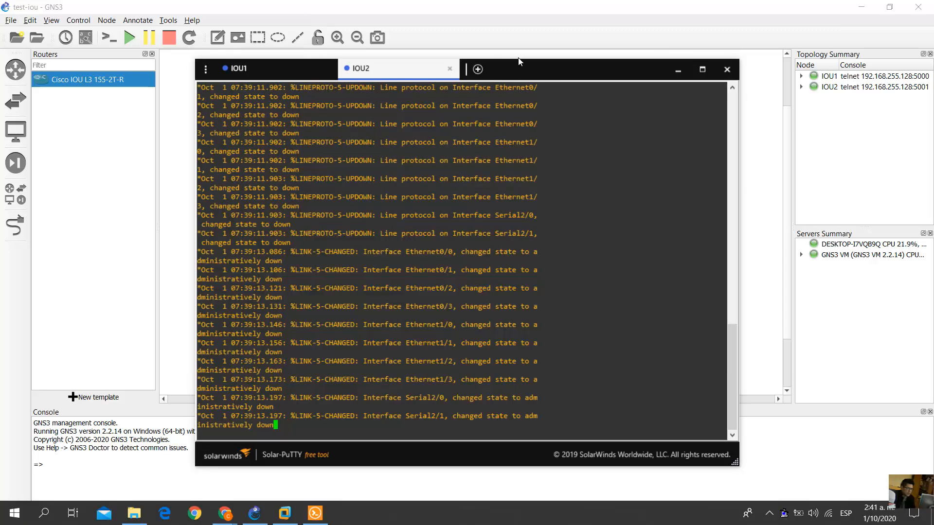
left_click_drag(528, 76, 666, 81)
left_click(288, 234)
left_click_drag(313, 401, 354, 402)
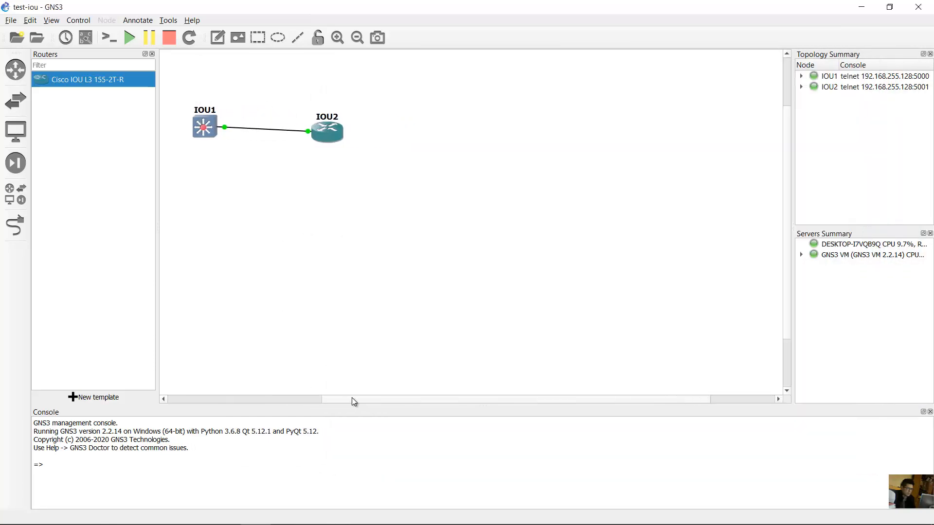
mouse_move(360, 521)
left_click(317, 513)
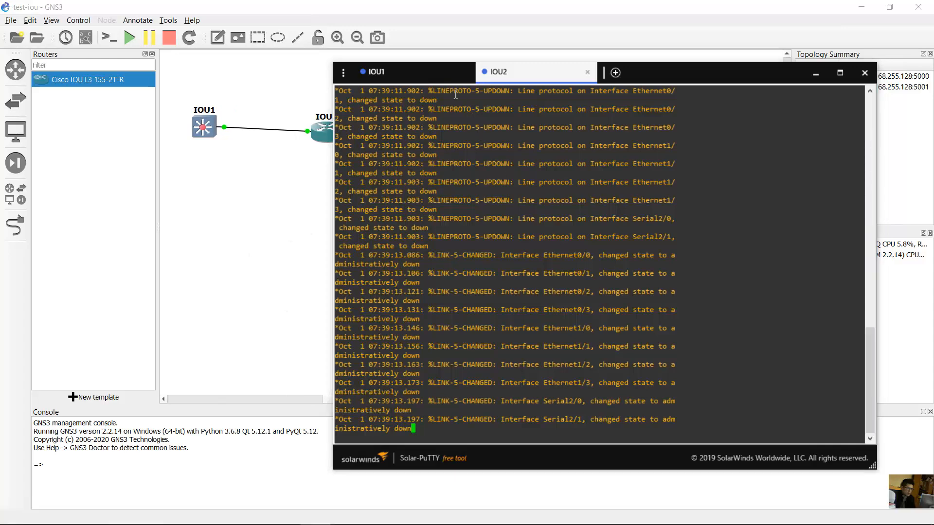
left_click(428, 74)
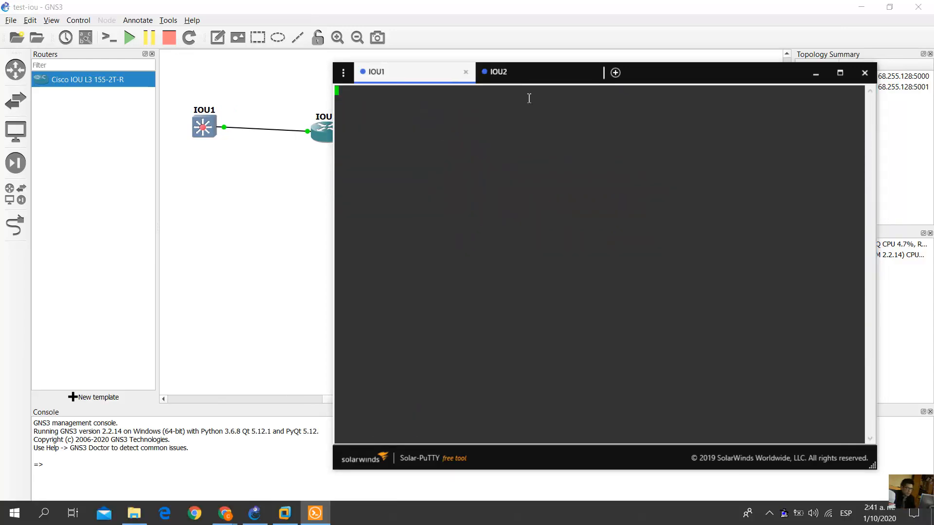
left_click(542, 78)
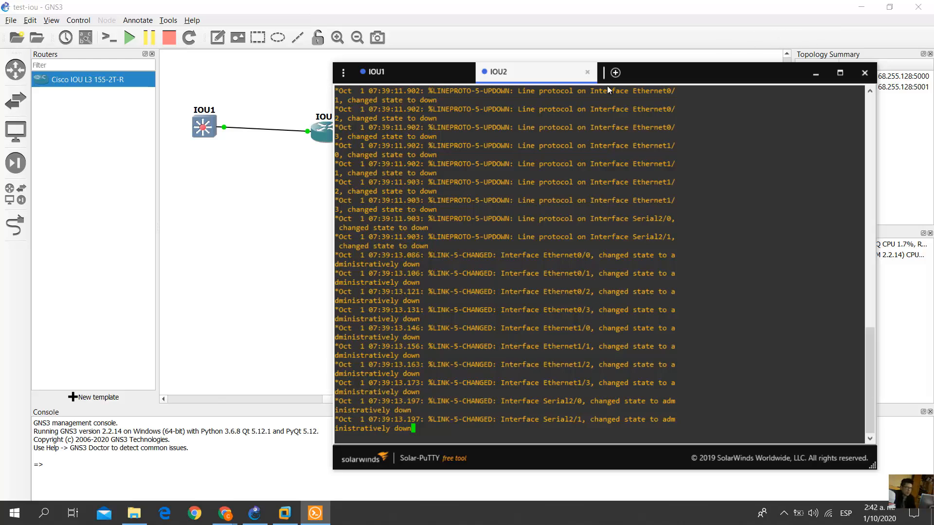
left_click(389, 72)
left_click(541, 73)
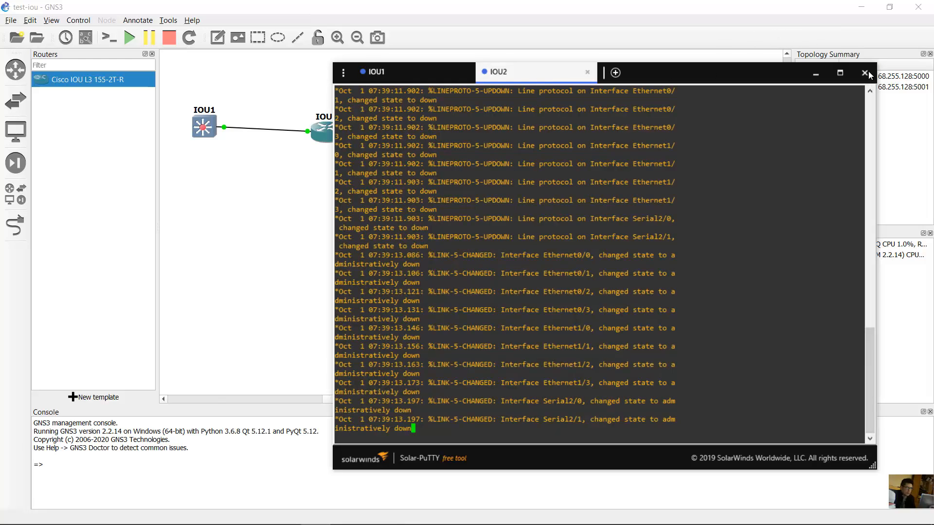
left_click(865, 73)
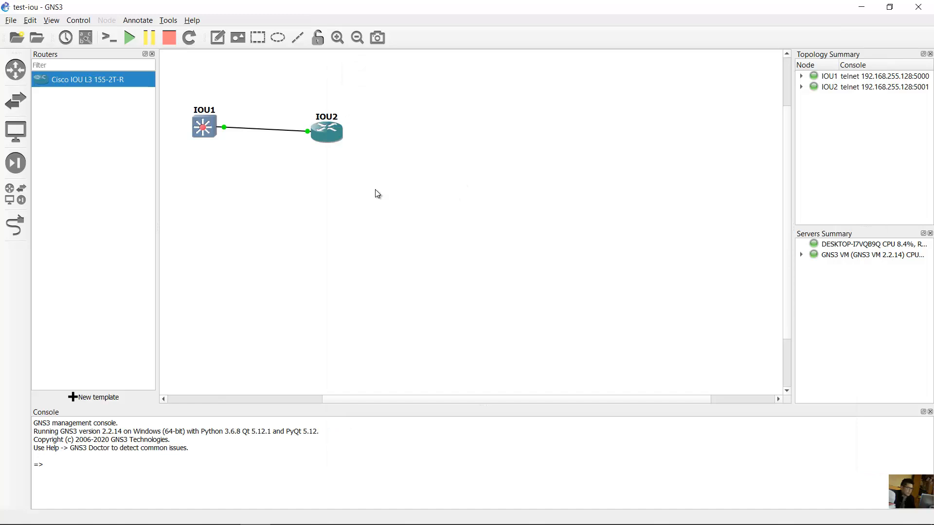
- Set IOU1's custom console to SuperPutty and select the resulting file-not-found error
right_click(204, 130)
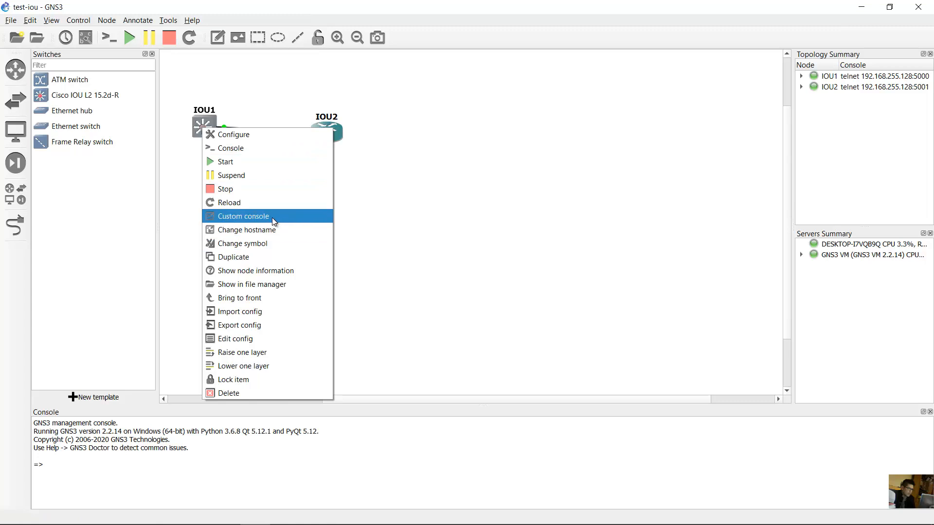
left_click(259, 222)
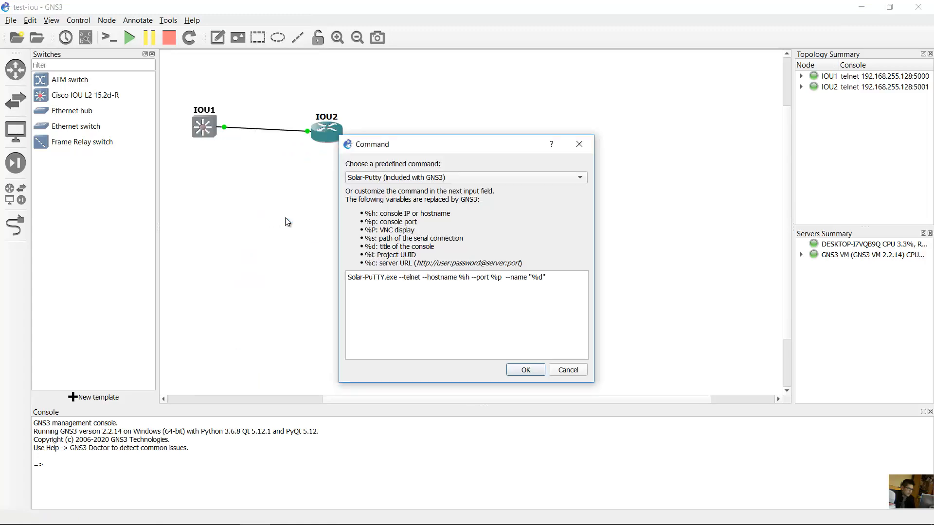
left_click(456, 178)
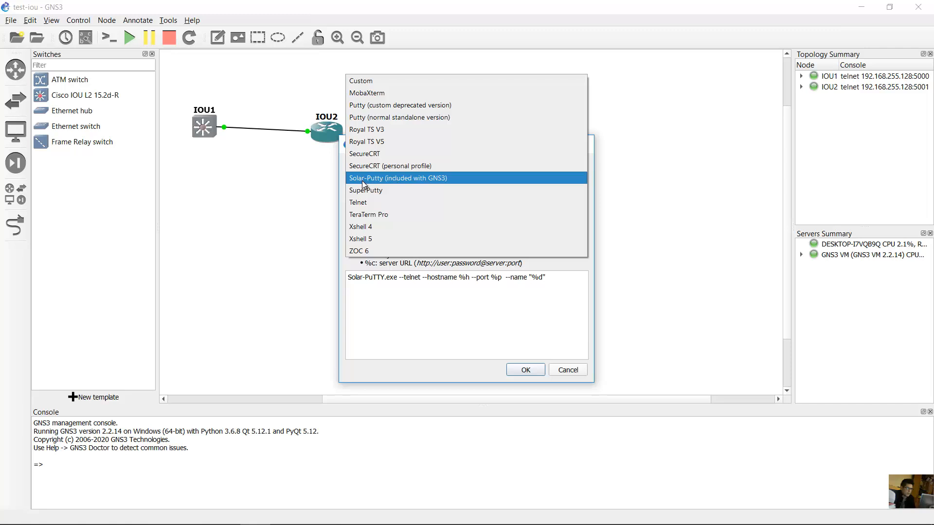
left_click(386, 190)
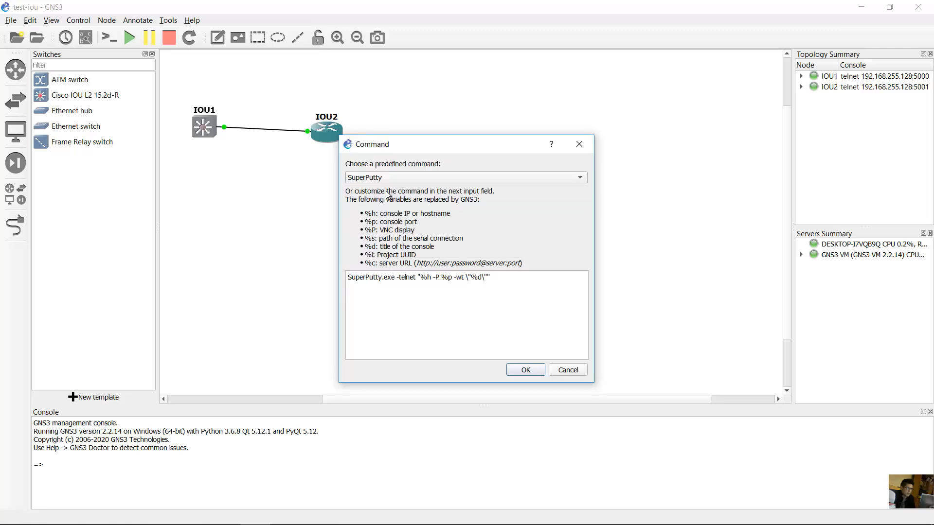
left_click(521, 370)
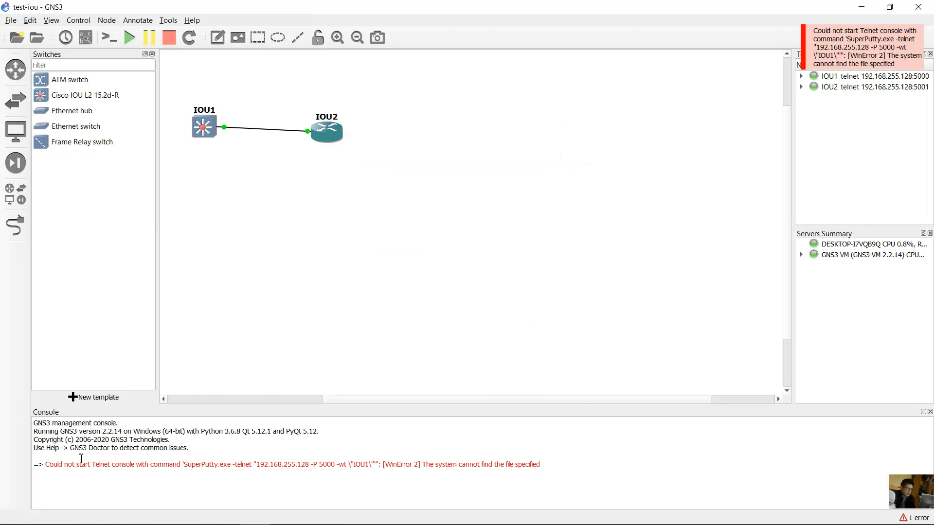
left_click_drag(44, 466, 501, 466)
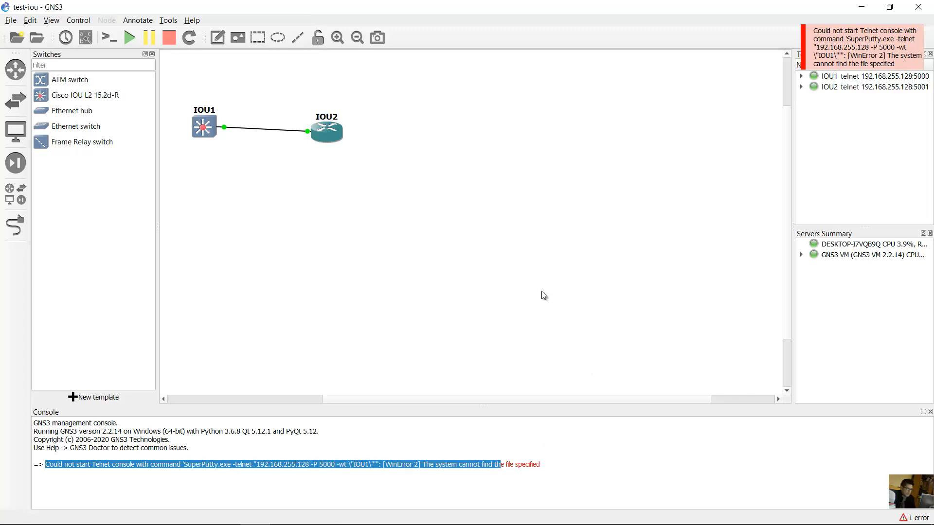
- Launch IOU1's console with the 'Putty (normal standalone version)' custom console command
left_click(256, 466)
right_click(202, 124)
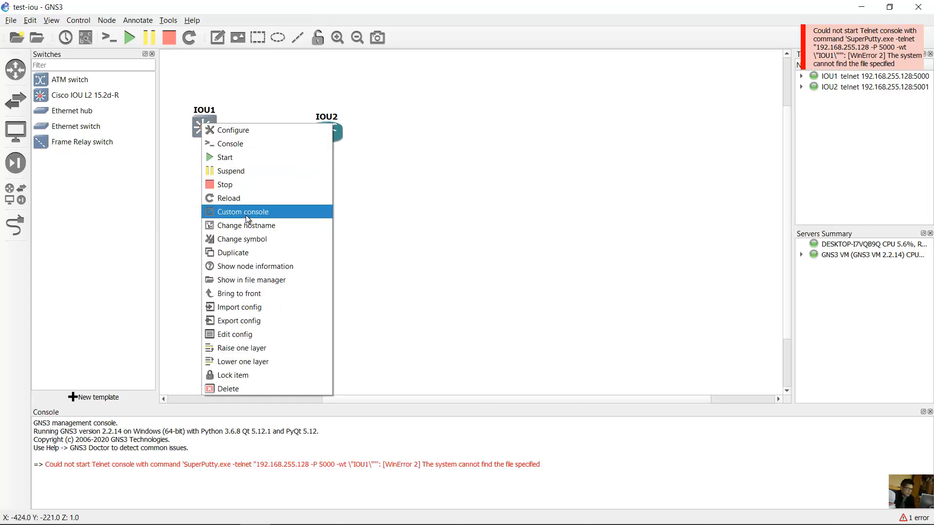
left_click(266, 216)
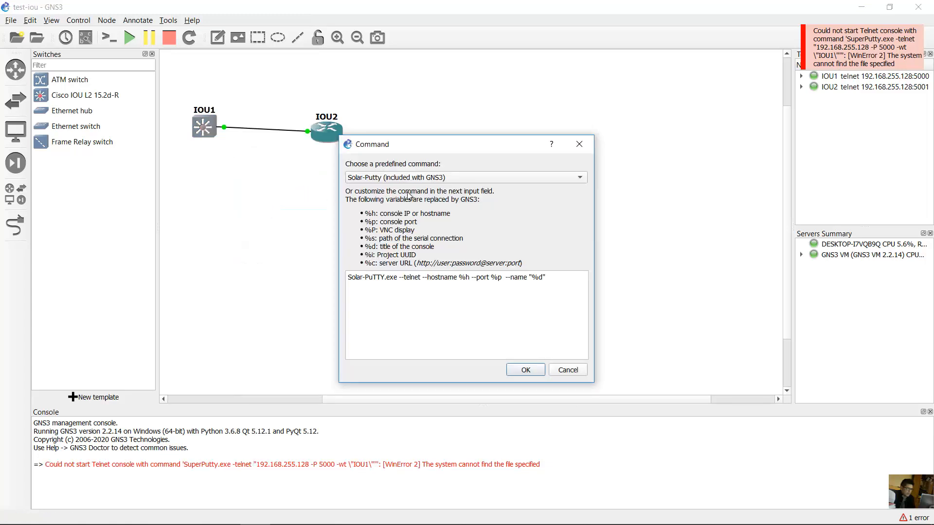
left_click(477, 178)
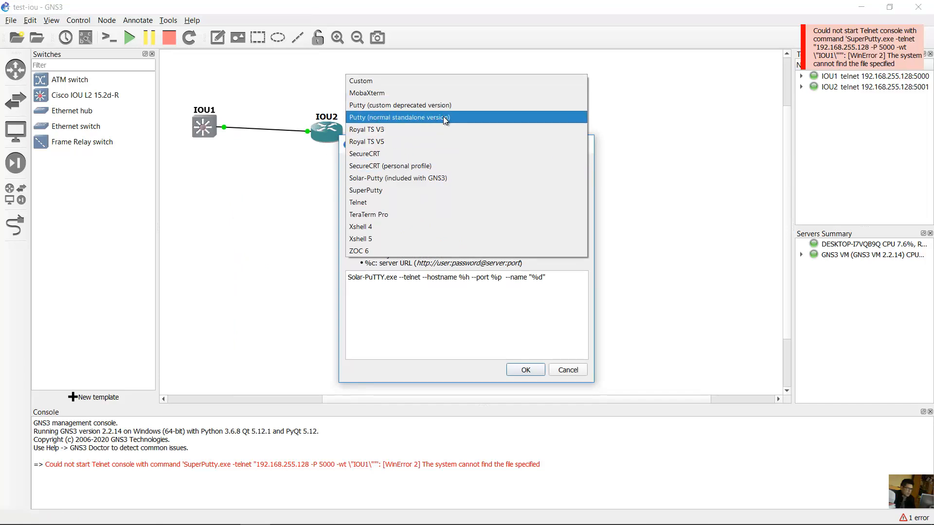
left_click(412, 117)
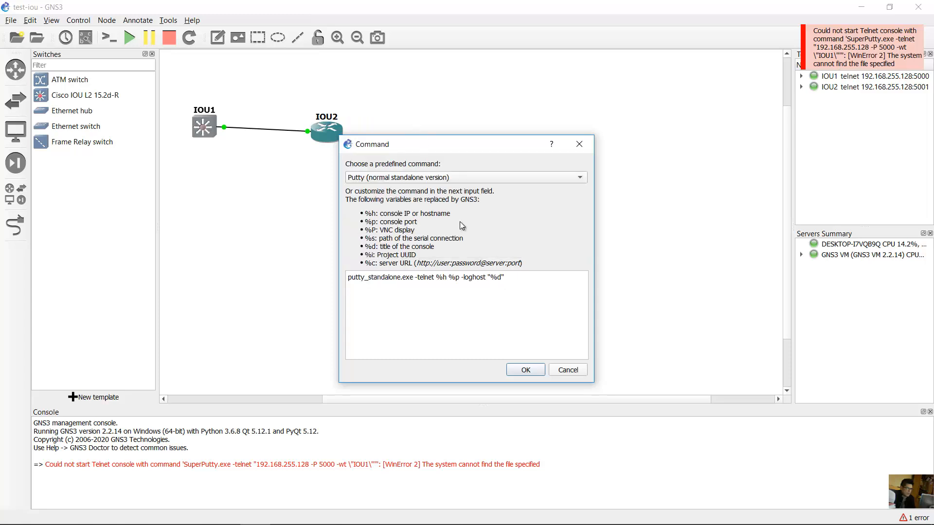
left_click(526, 370)
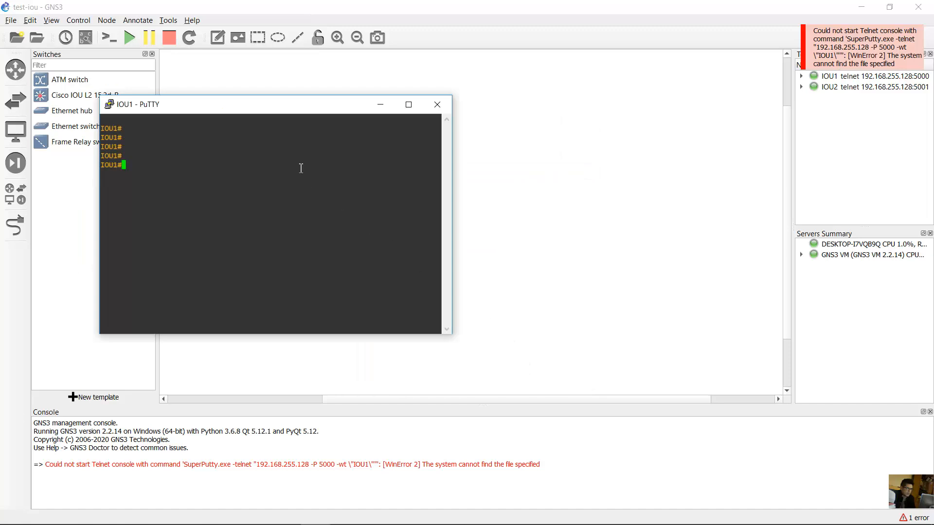
- Enlarge the IOU1 PuTTY window, page through 'show run', and enter 'conf term'
left_click_drag(275, 111, 369, 212)
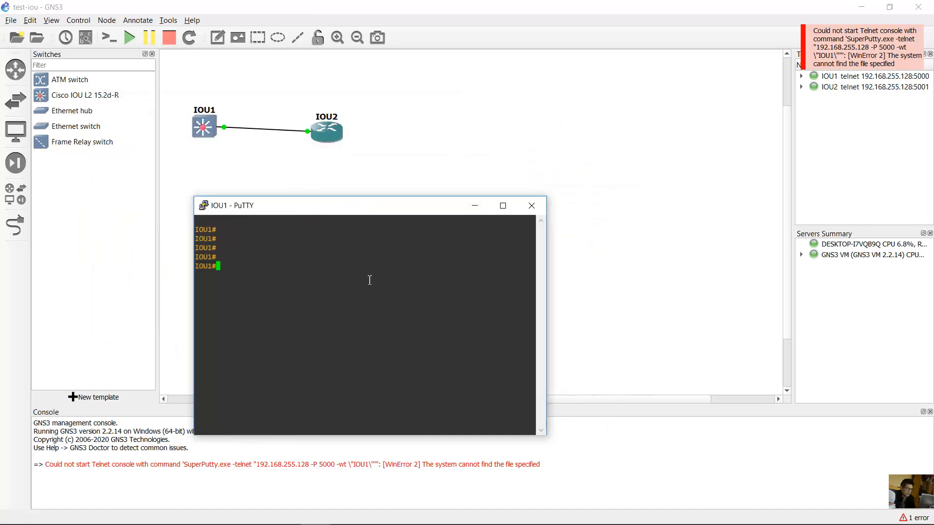
key("Return")
key("Return")
key("Return")
left_click_drag(398, 206, 584, 92)
left_click_drag(733, 328, 831, 437)
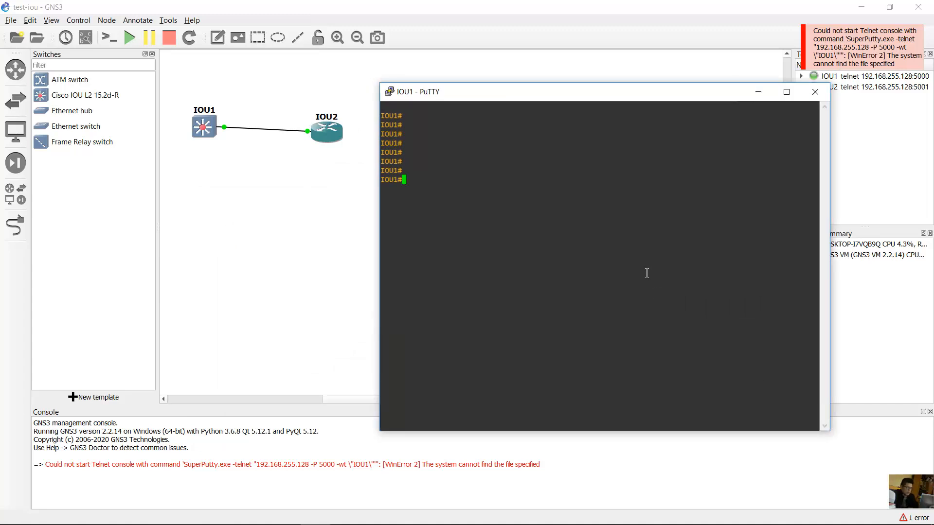
type("show run")
key("Return")
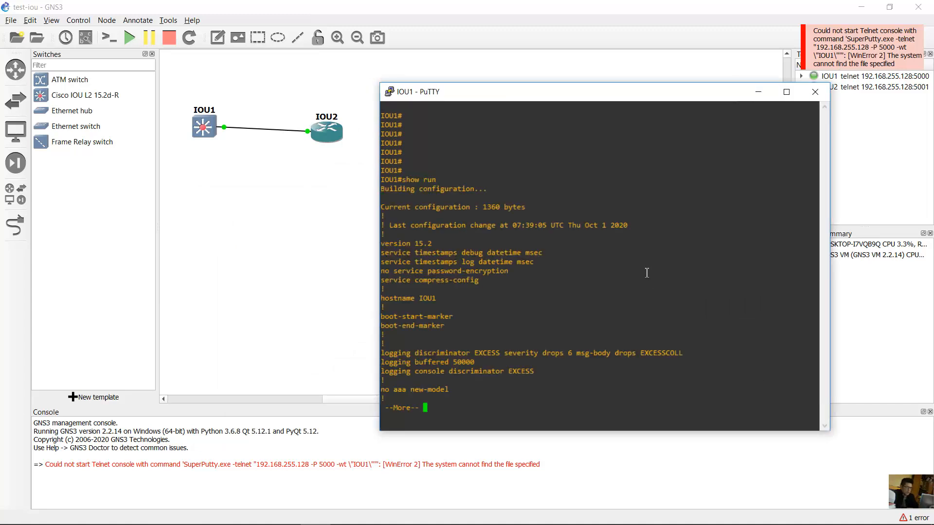
key("space")
key("space")
key("space")
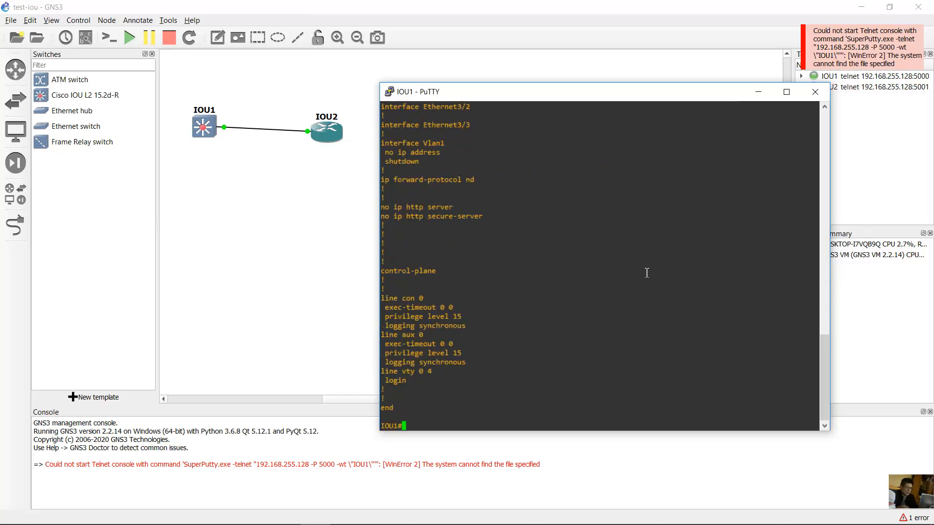
type("conf term")
key("Return")
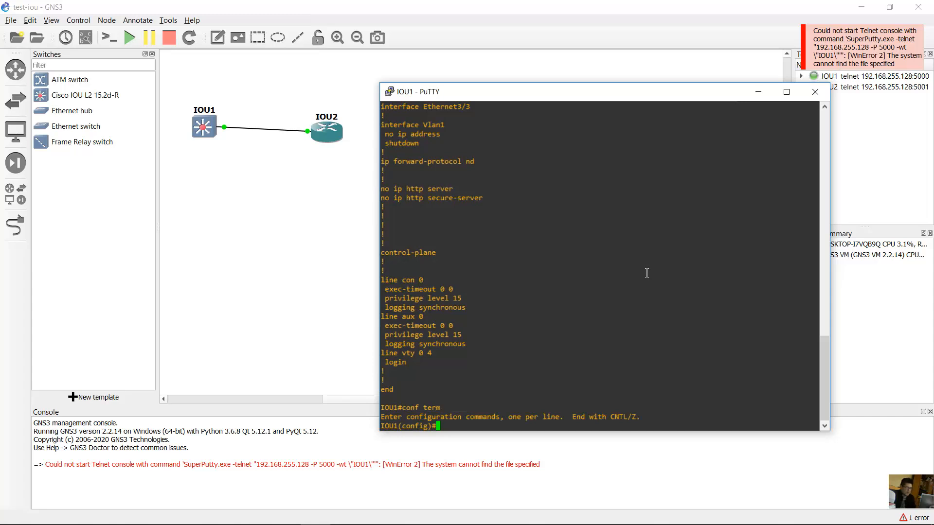
left_click(339, 203)
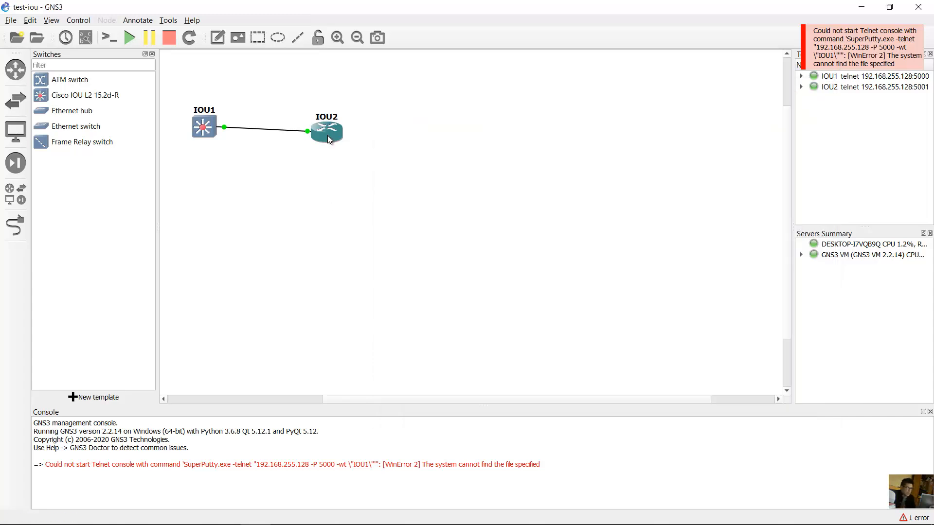
- Launch IOU2's console with the 'Putty (normal standalone version)' custom console command
right_click(327, 136)
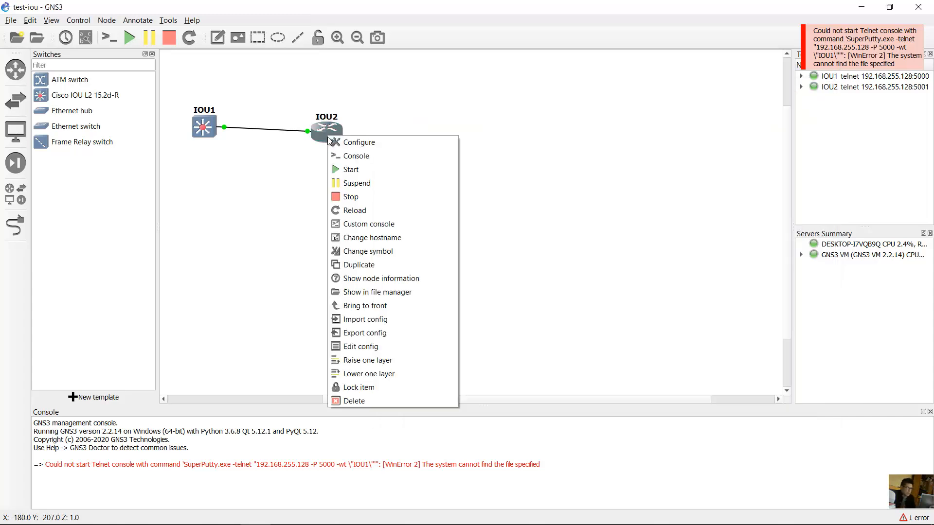
left_click(386, 225)
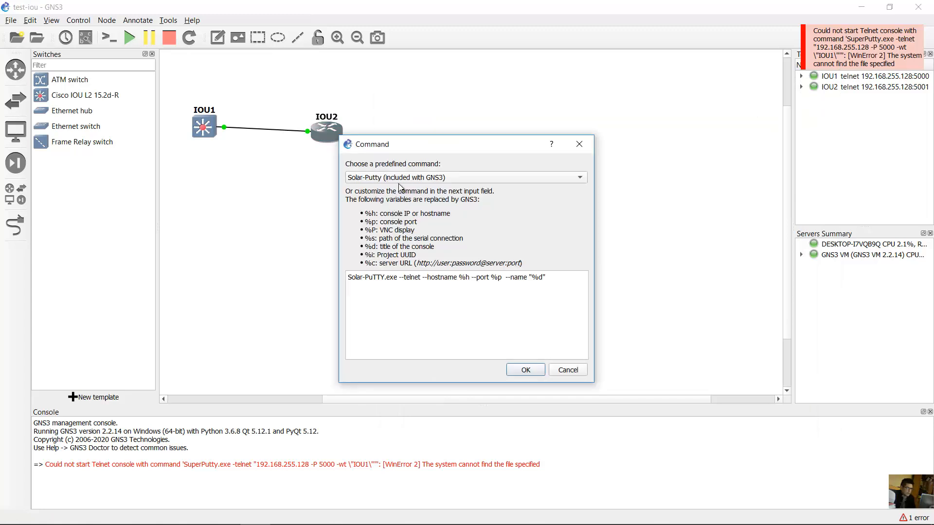
left_click(404, 178)
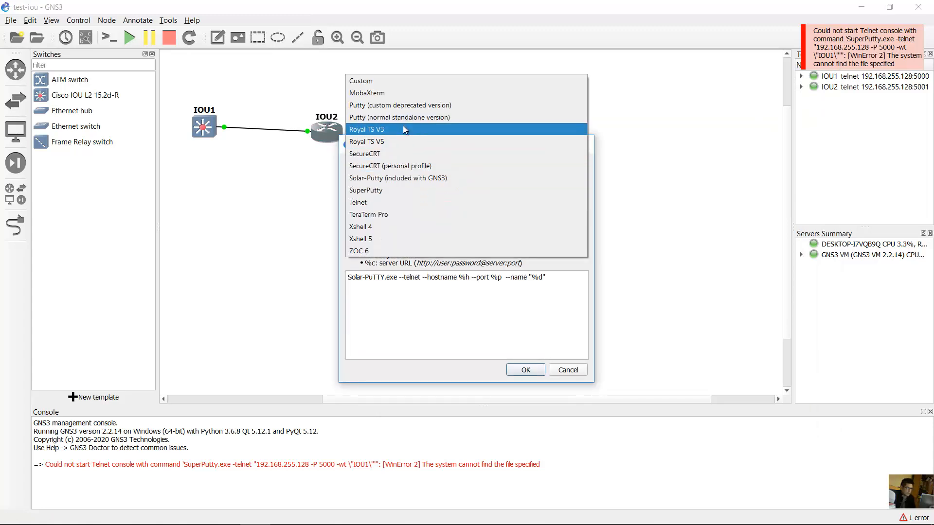
left_click(381, 118)
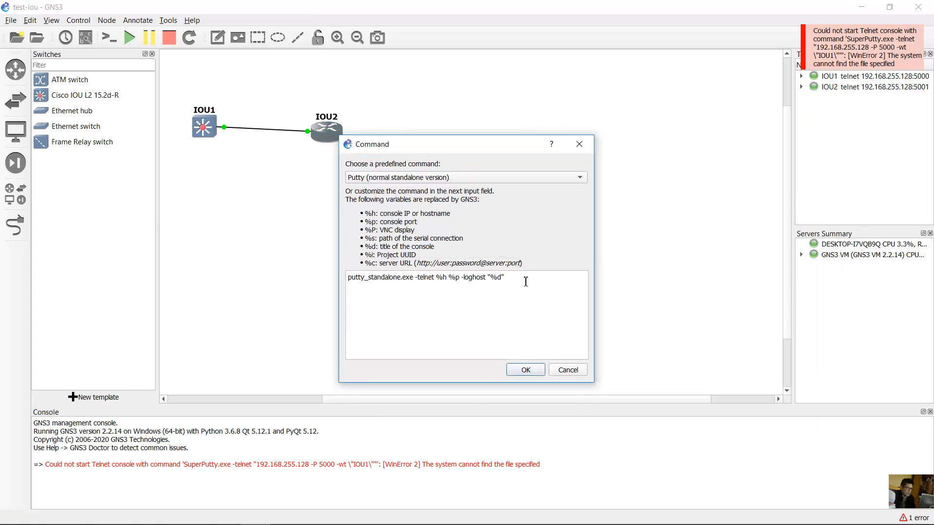
left_click(526, 370)
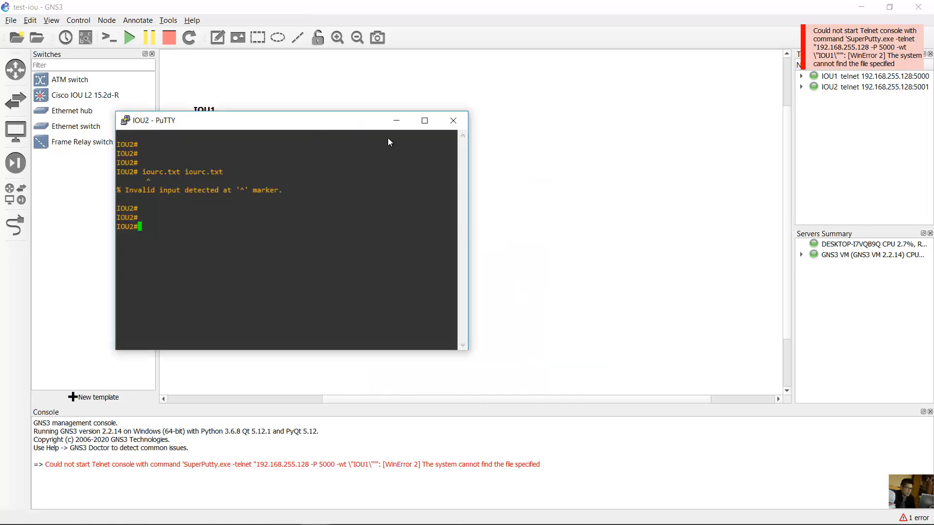
- Move the IOU2 console off the topology, enlarge it, and page through its 'show run' output
left_click_drag(389, 121, 729, 153)
left_click_drag(810, 384, 878, 484)
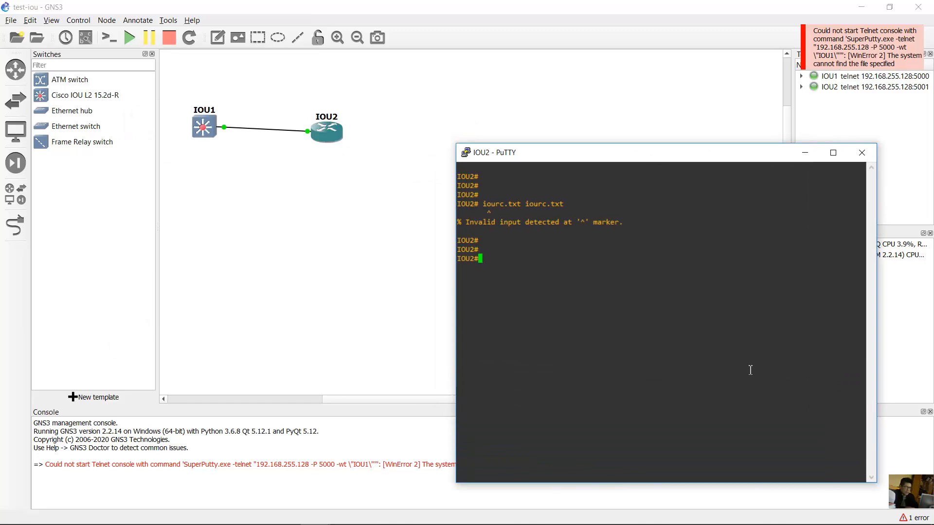
key("Return")
key("Return")
type("show run")
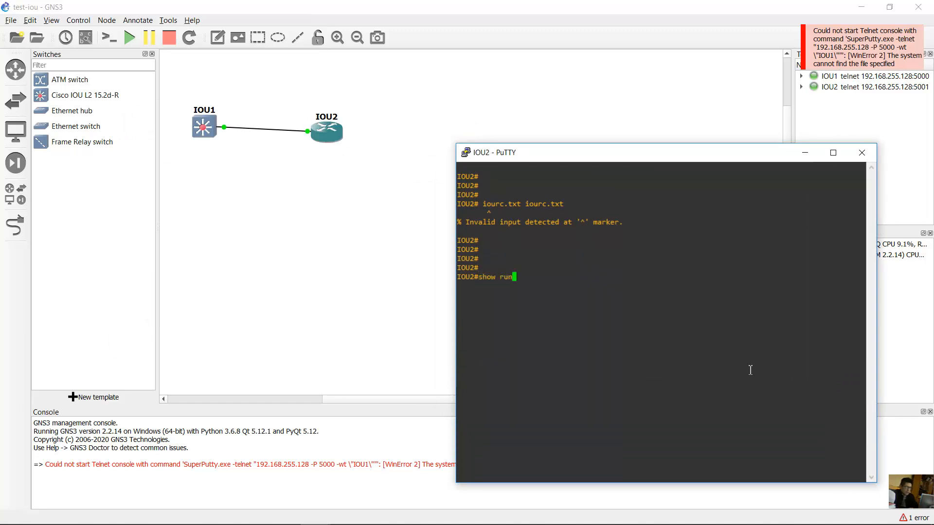
key("Return")
key("space")
key("space")
key("space")
key("space")
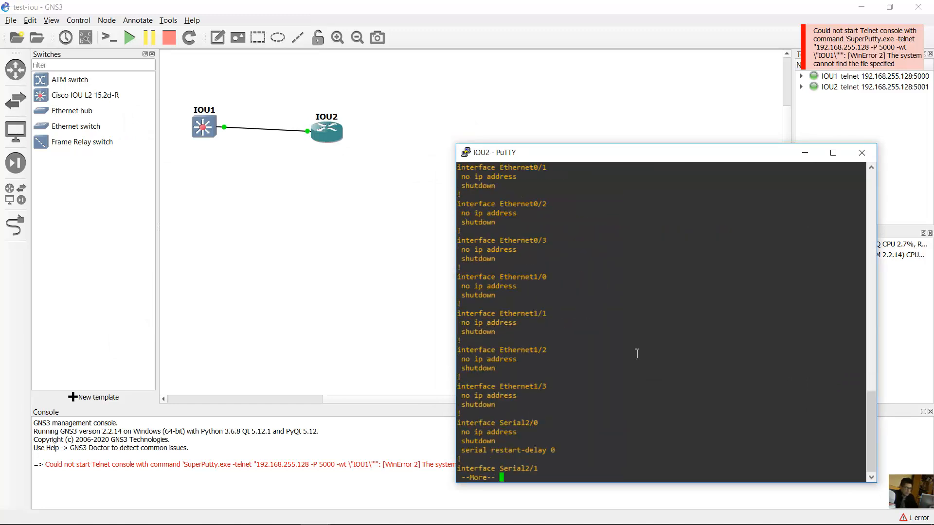
- Put IOU2 into global configuration mode with 'conf term', then bring the IOU1 console to the front
type("conf term")
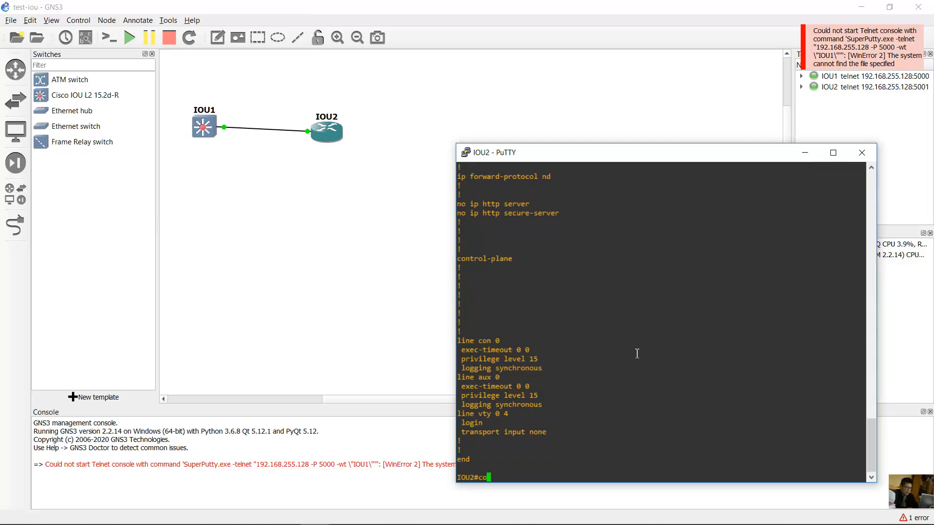
key("Return")
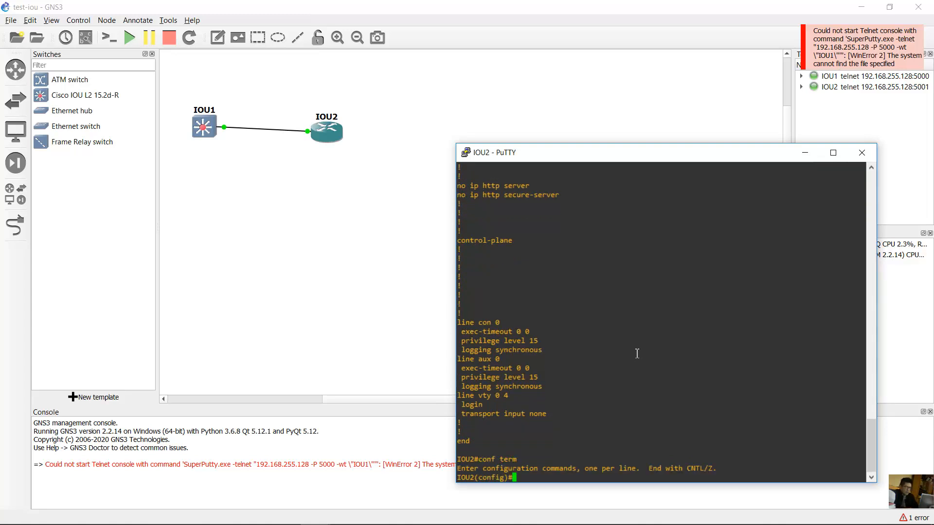
scroll(638, 353, "up", 15)
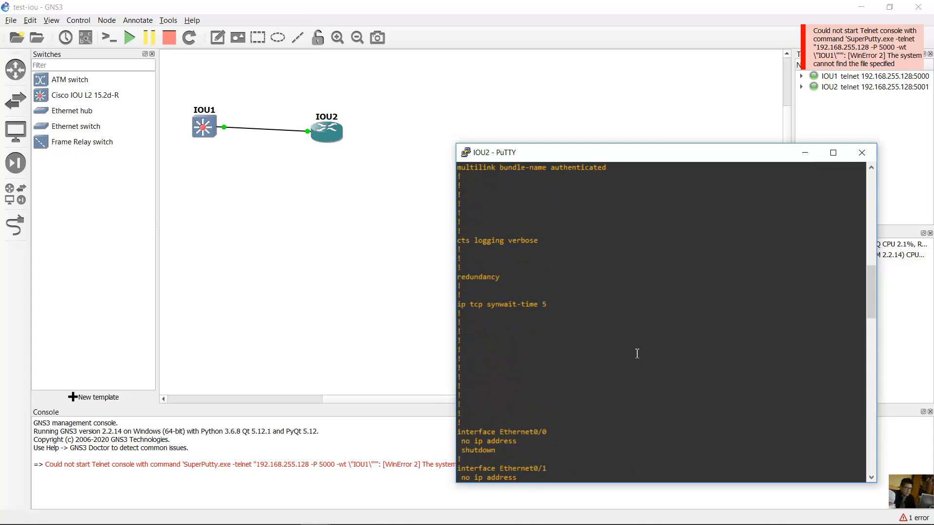
scroll(638, 354, "down", 15)
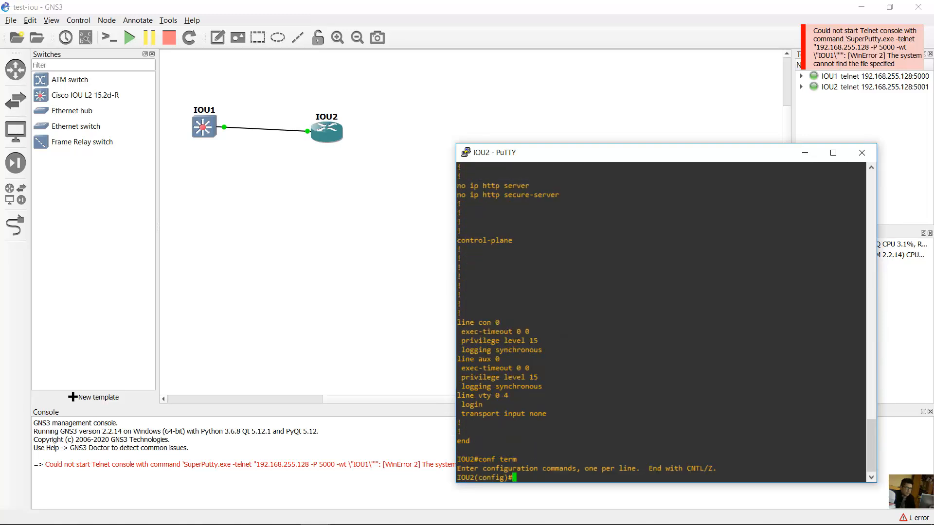
mouse_move(319, 520)
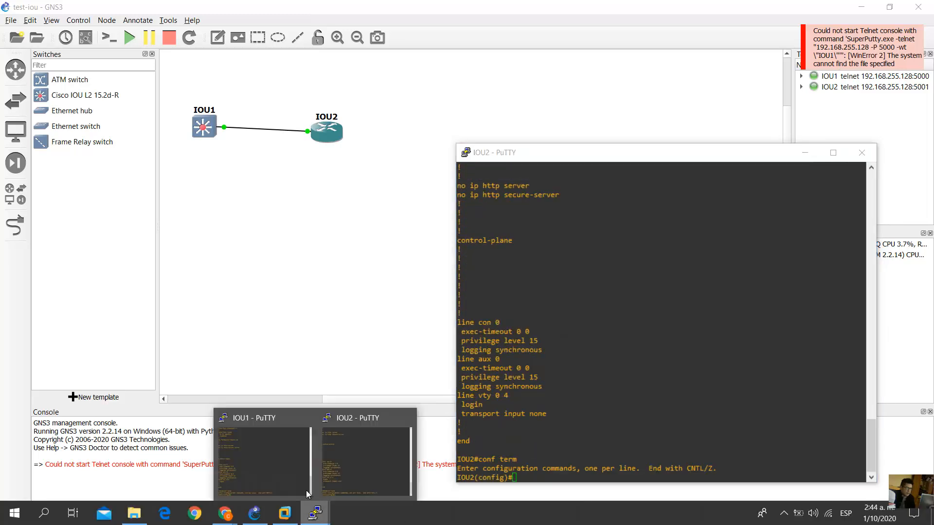
left_click(263, 438)
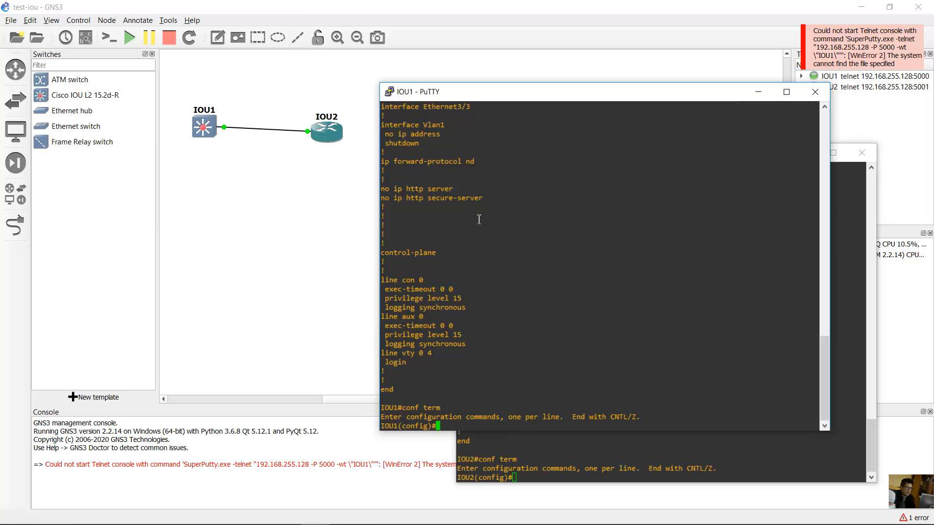